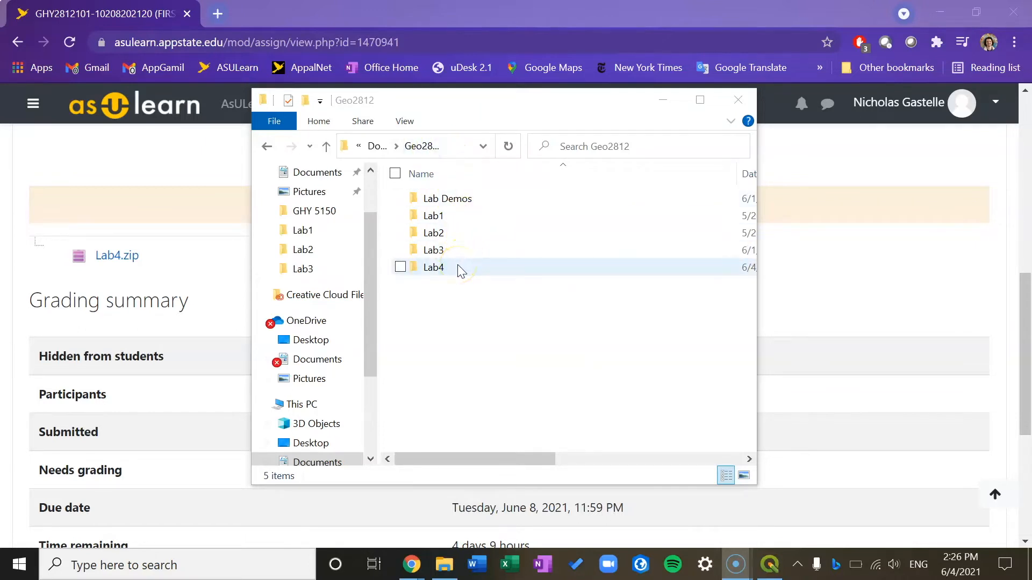
- Create a folder named Data inside the Lab4 folder of Geo2812 and minimize the file window
click(456, 266)
double_click(457, 267)
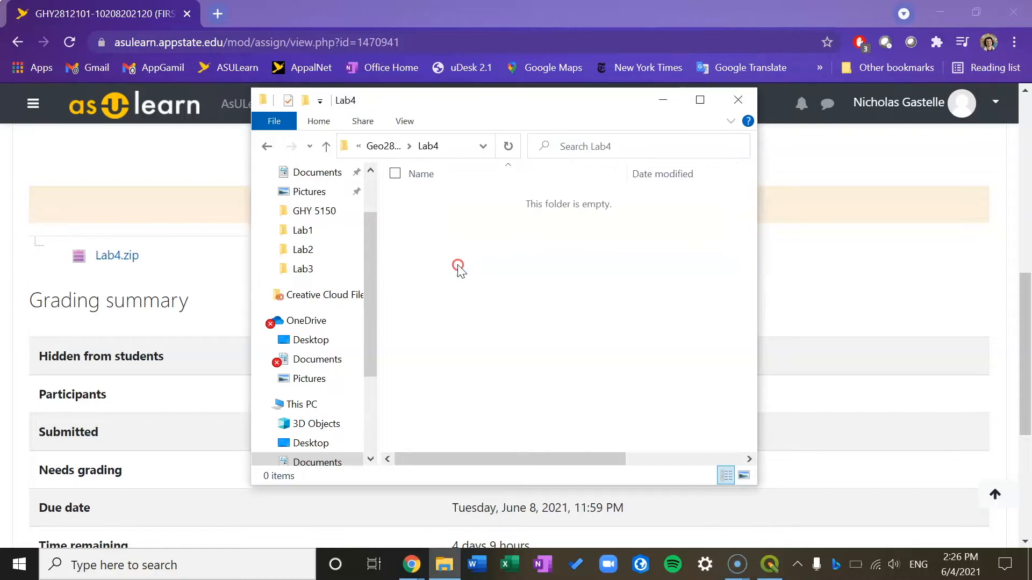
right_click(458, 267)
mouse_move(362, 459)
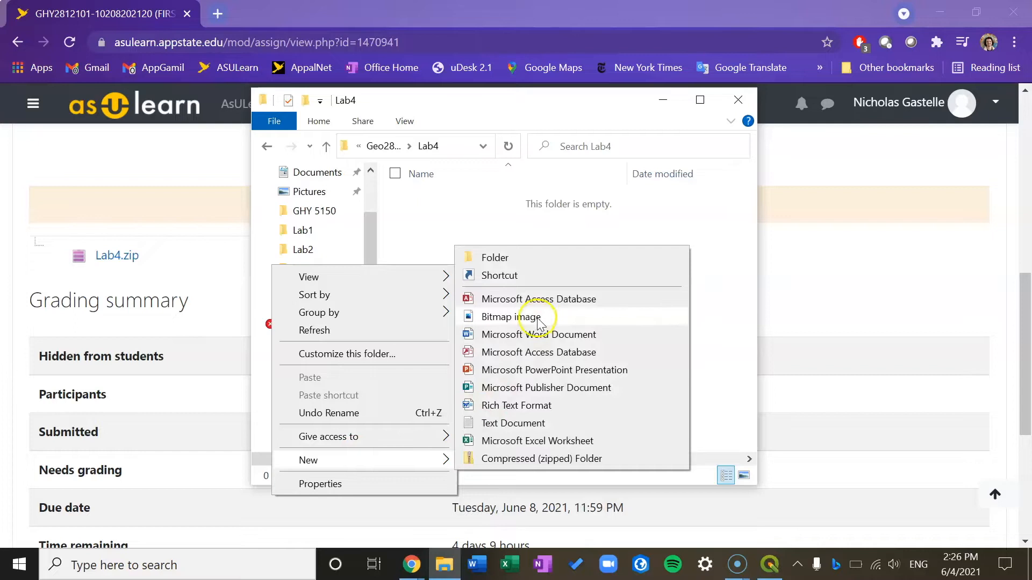
click(546, 259)
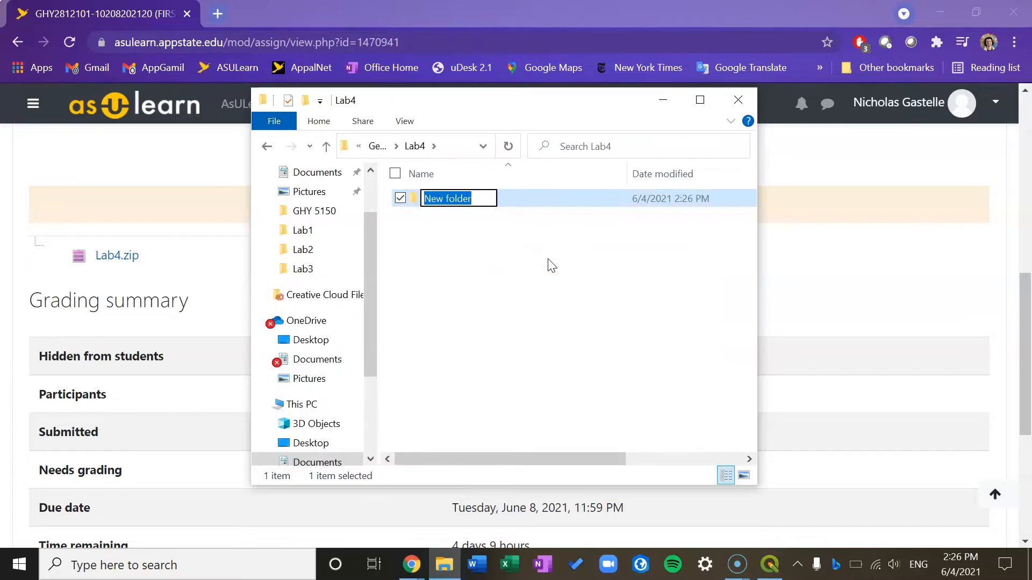
text(Data)
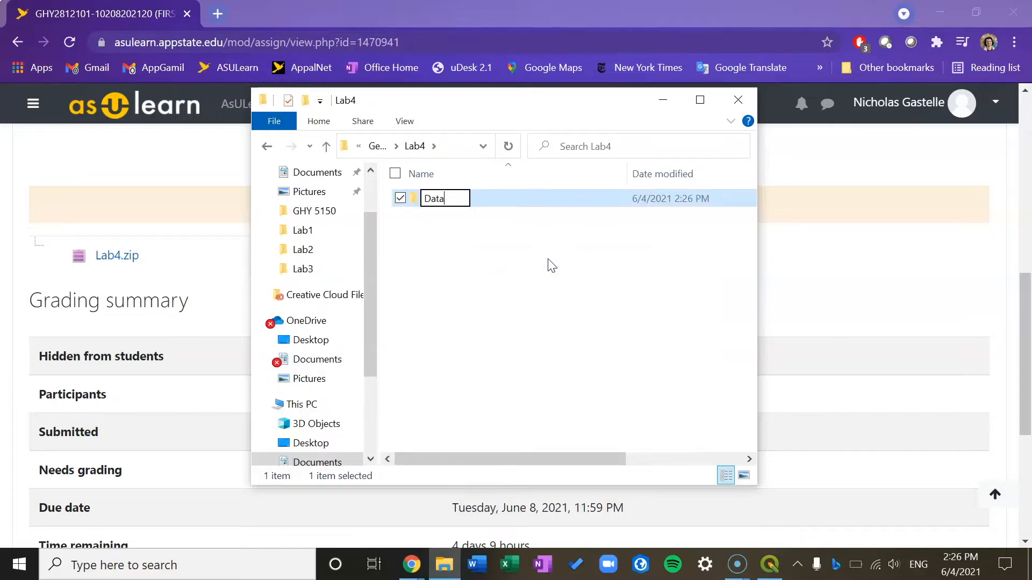
key(Return)
click(548, 260)
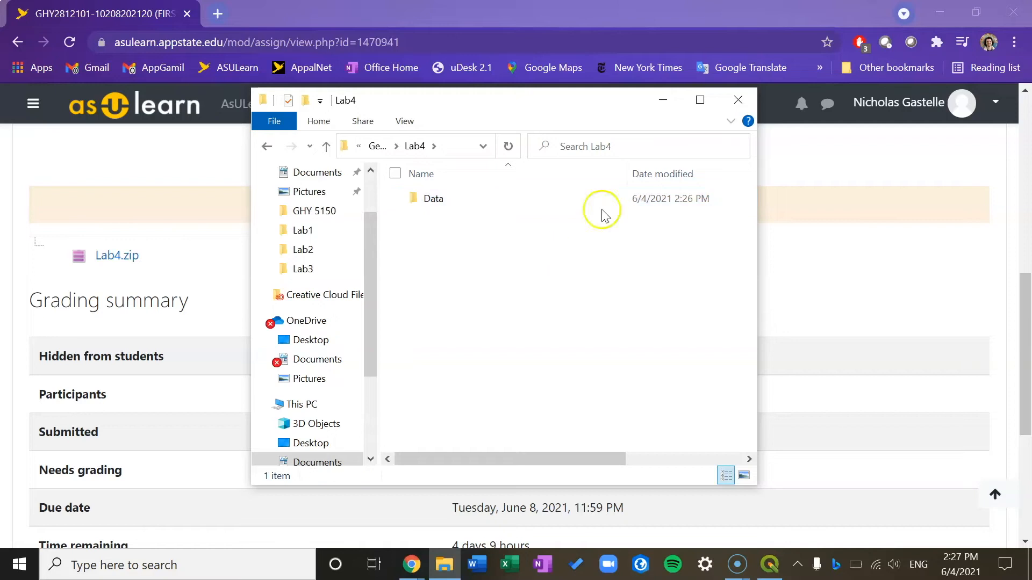
click(663, 106)
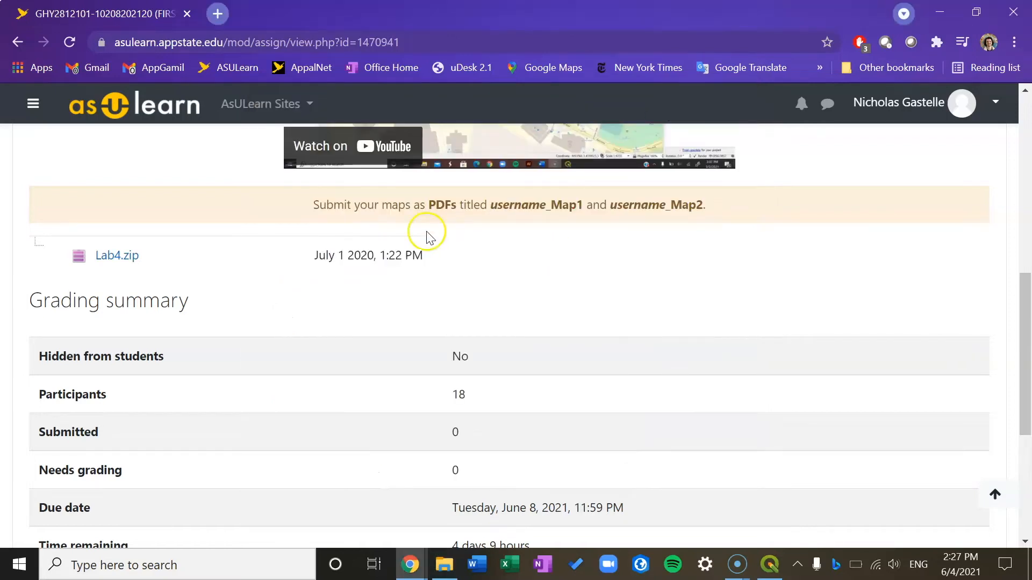
- Download Lab4.zip from the assignment page and extract it to the Lab4 folder in Downloads
click(117, 256)
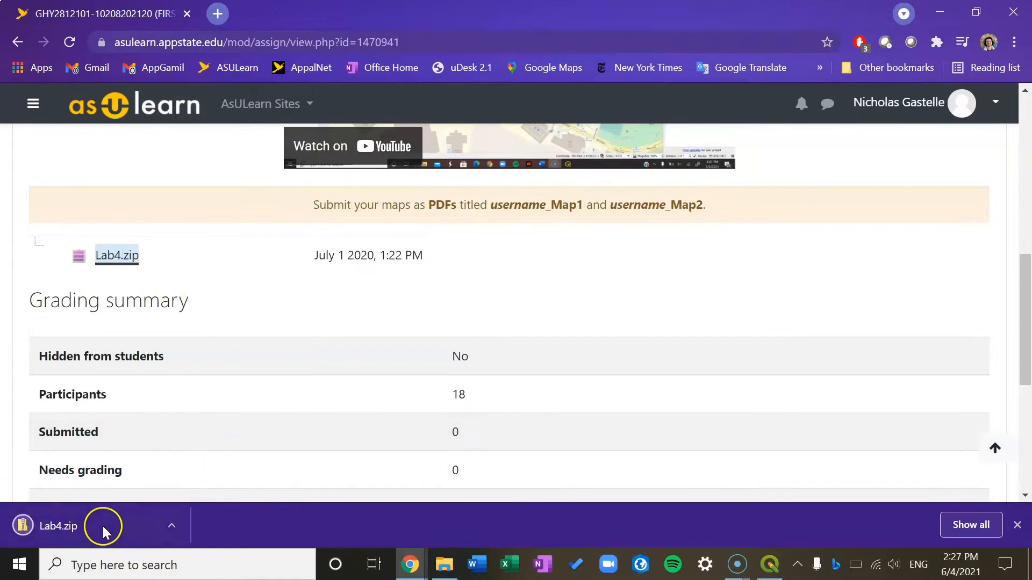
click(99, 526)
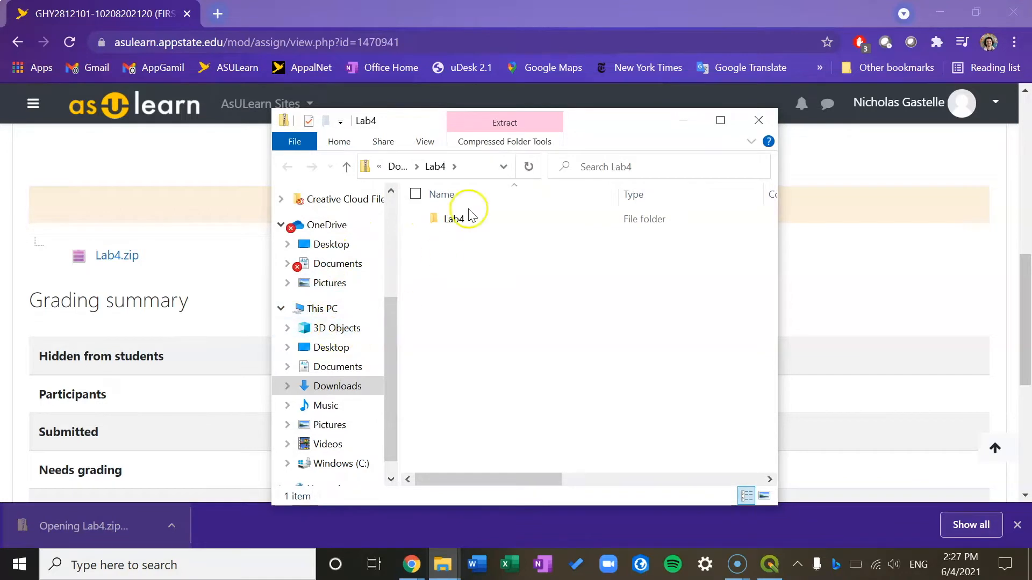
click(344, 385)
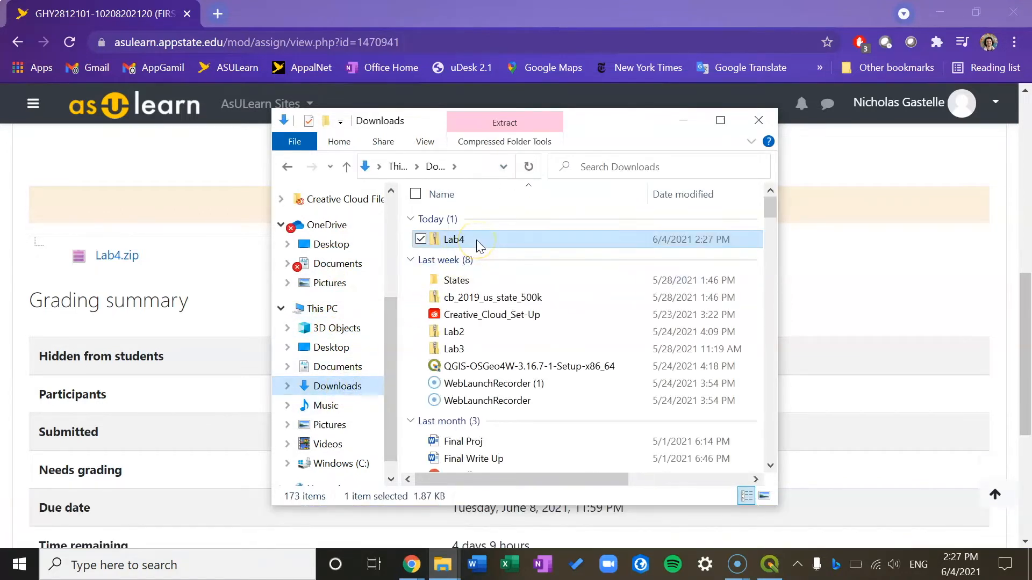
right_click(476, 241)
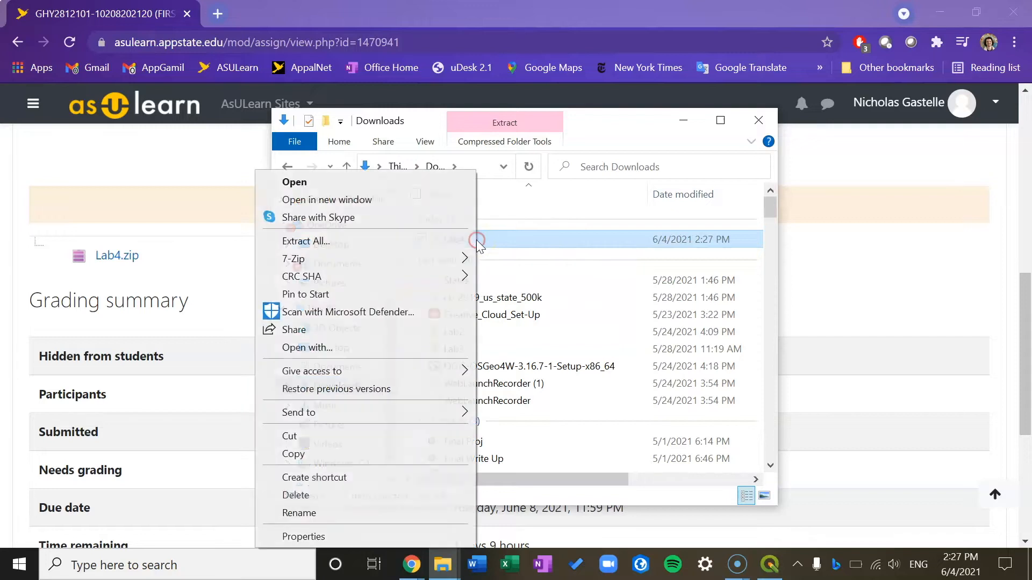
click(434, 249)
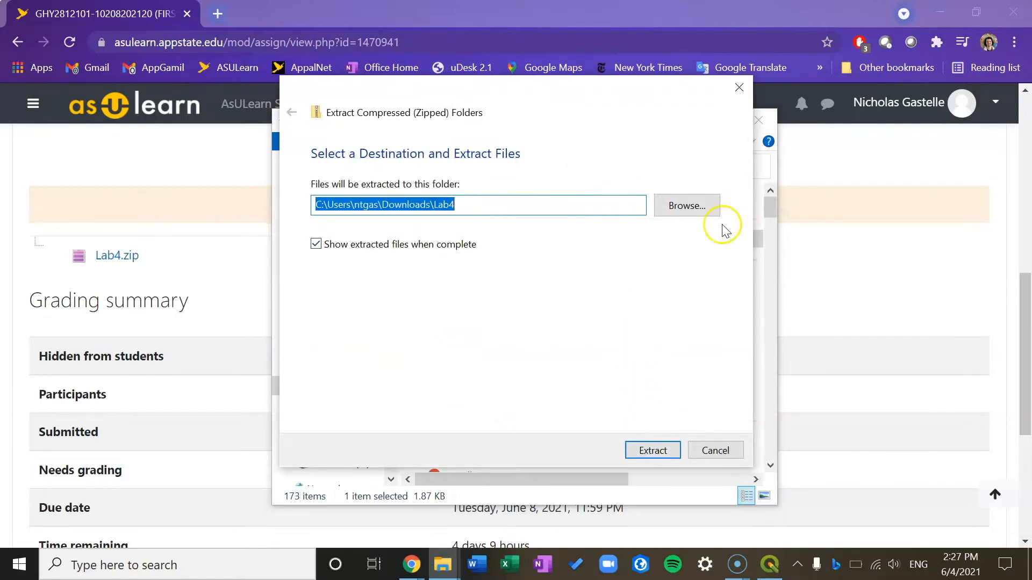
click(667, 454)
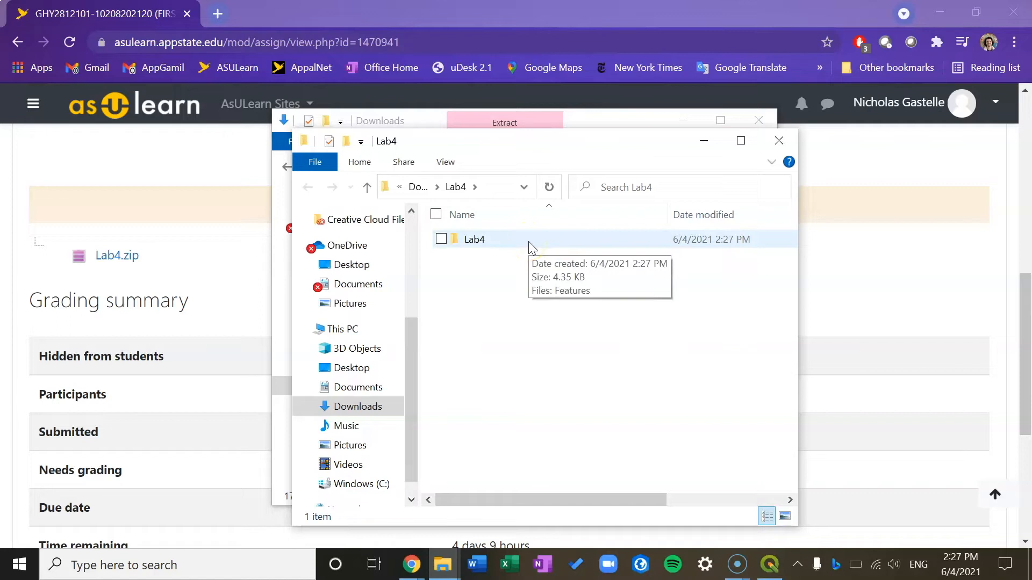
- Copy the Features file from the extracted inner Lab4 folder in Downloads and close that file window
click(329, 406)
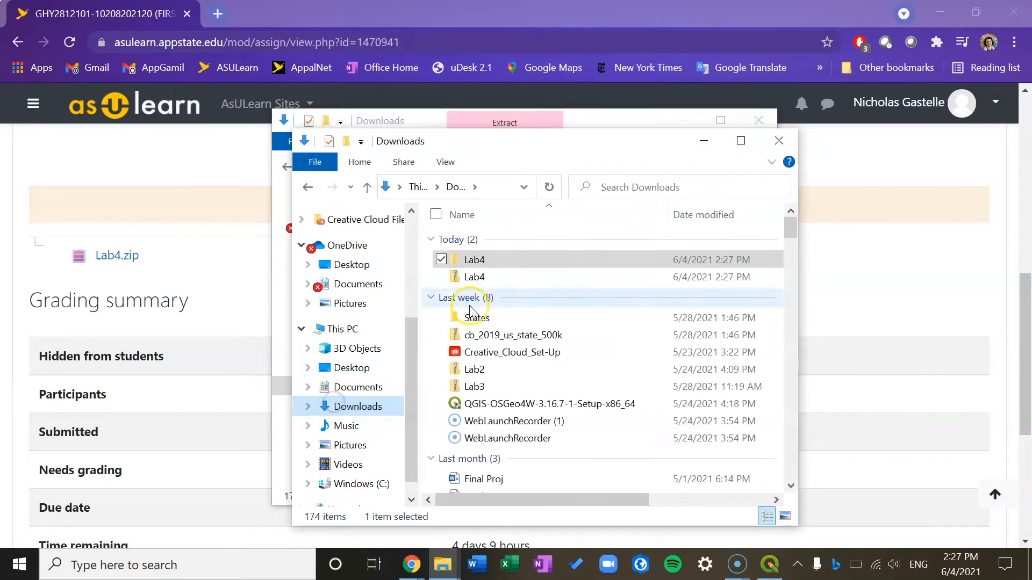
double_click(492, 265)
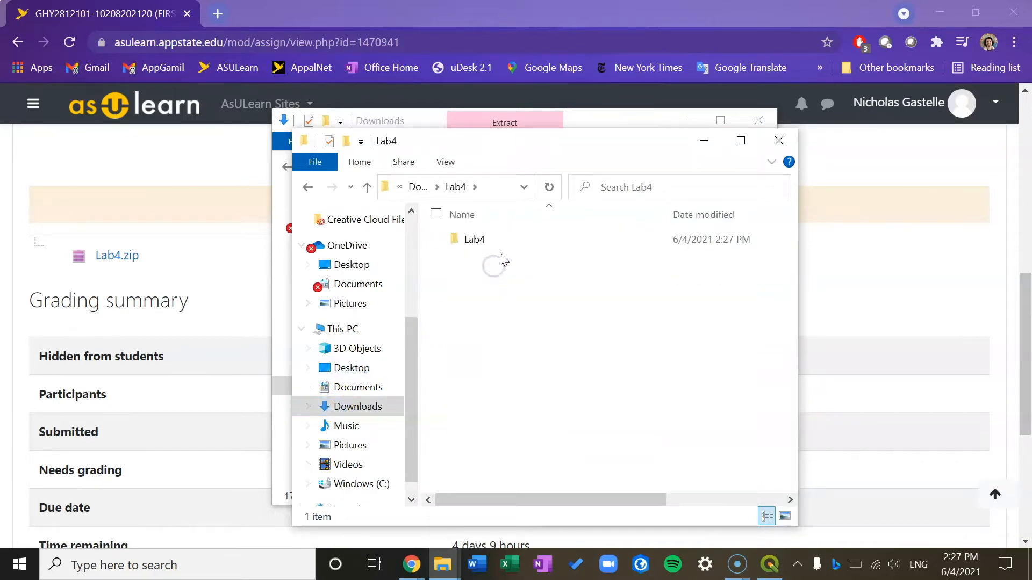
double_click(504, 240)
click(508, 244)
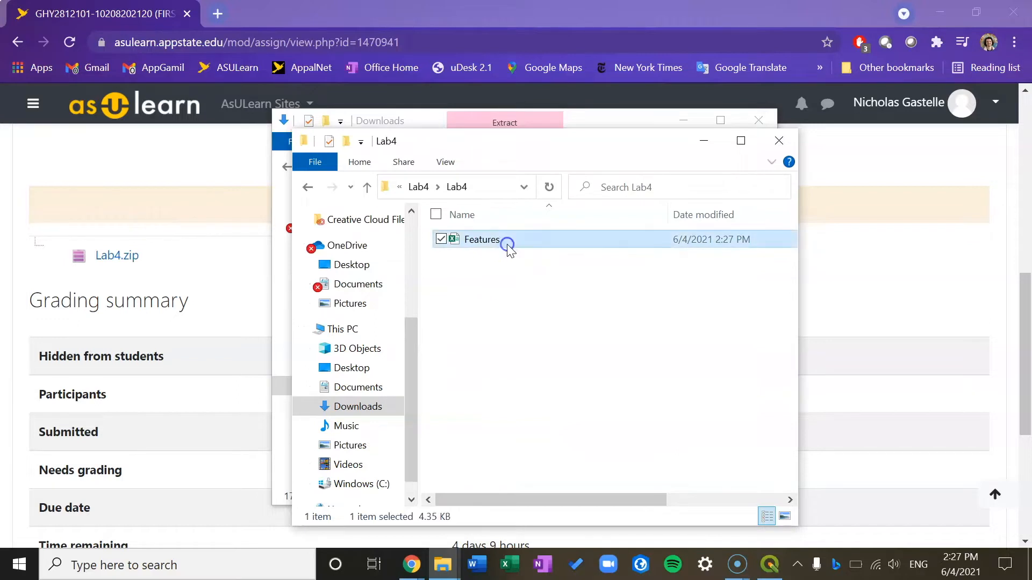
right_click(507, 244)
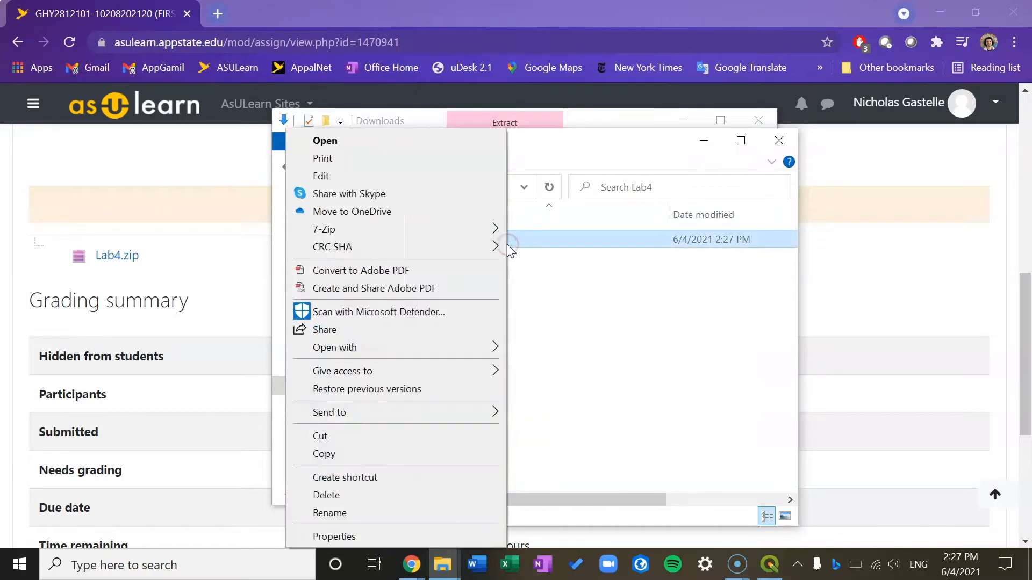
click(425, 451)
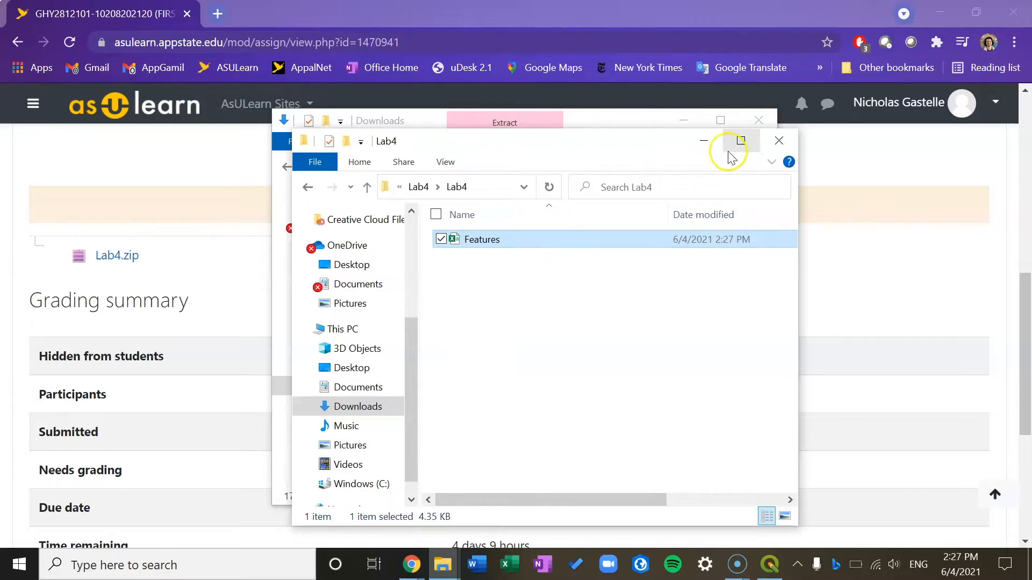
click(776, 142)
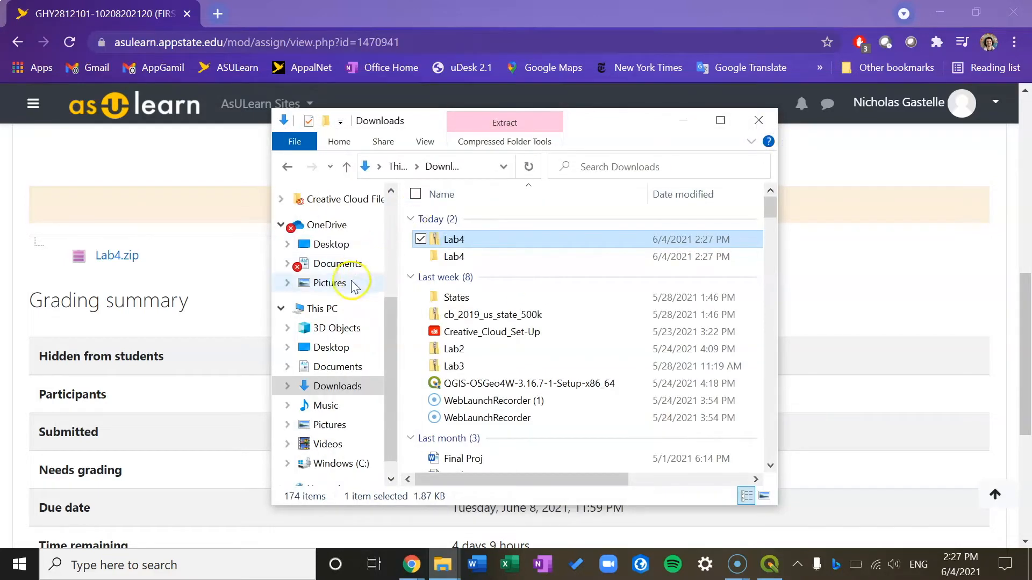
- Paste the copied Features file into Documents > Geo2812 > Lab4 > Data
scroll(341, 318, up, 3)
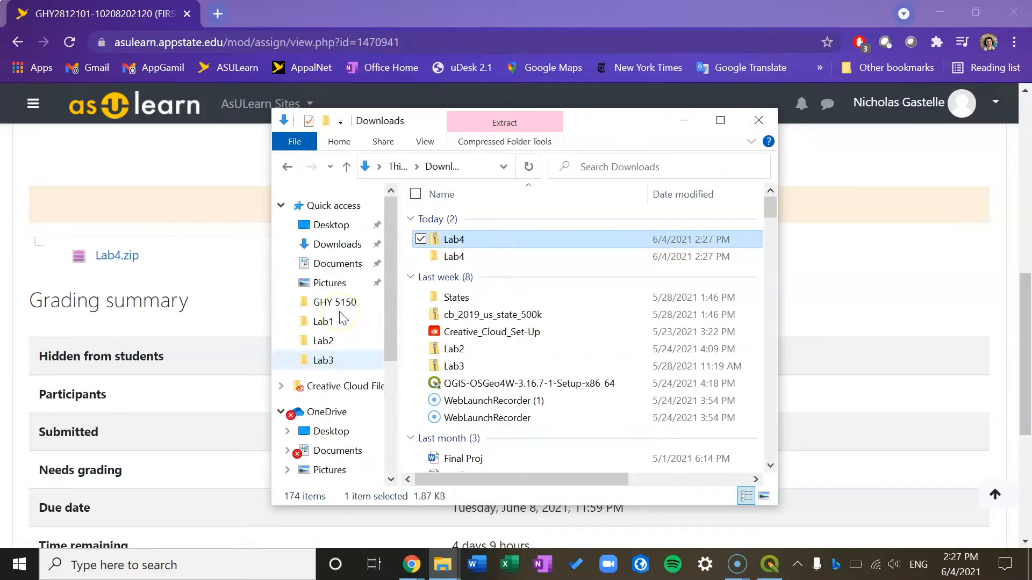
click(336, 263)
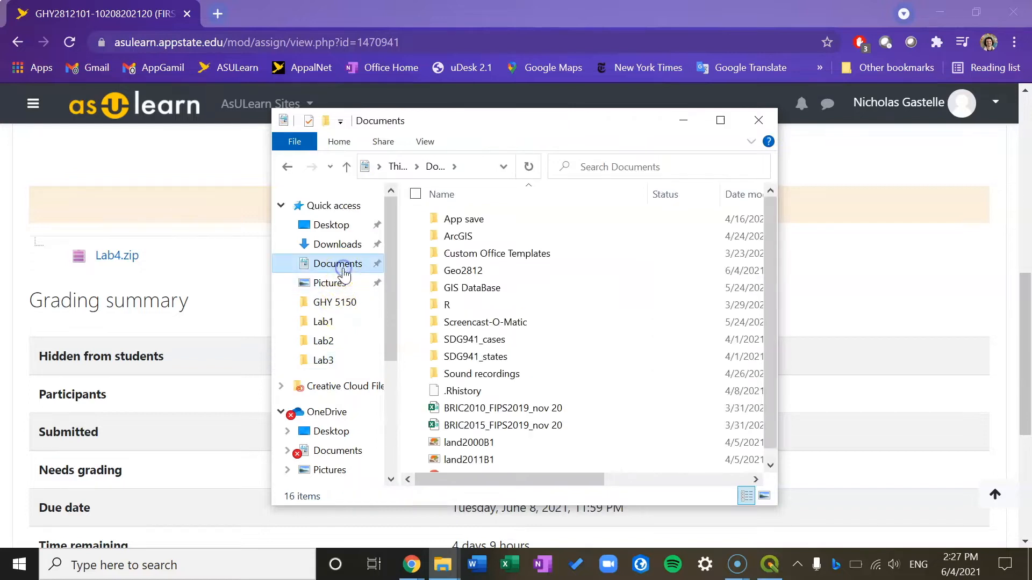
double_click(488, 270)
double_click(480, 290)
double_click(474, 228)
right_click(473, 245)
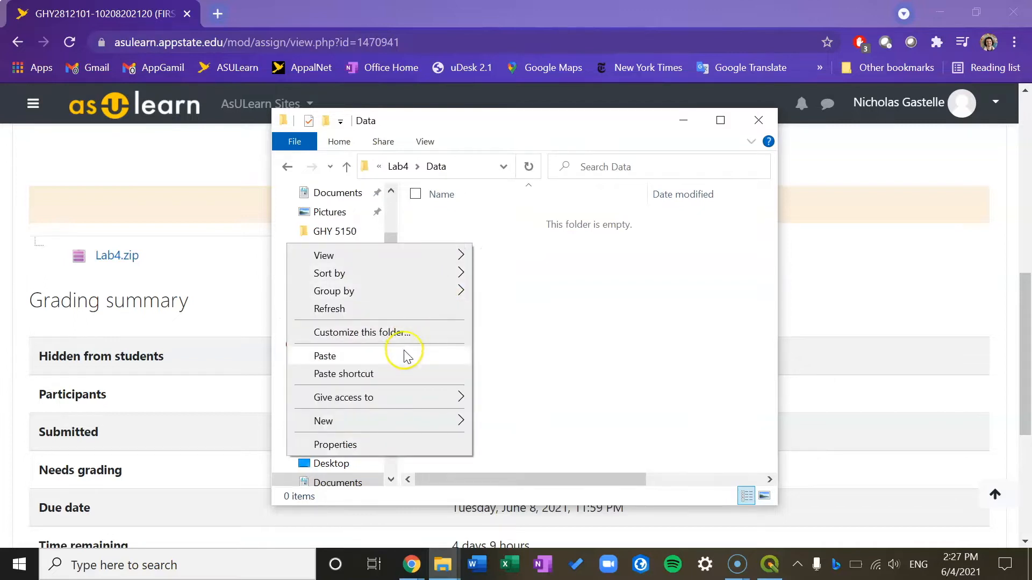
click(398, 356)
click(508, 340)
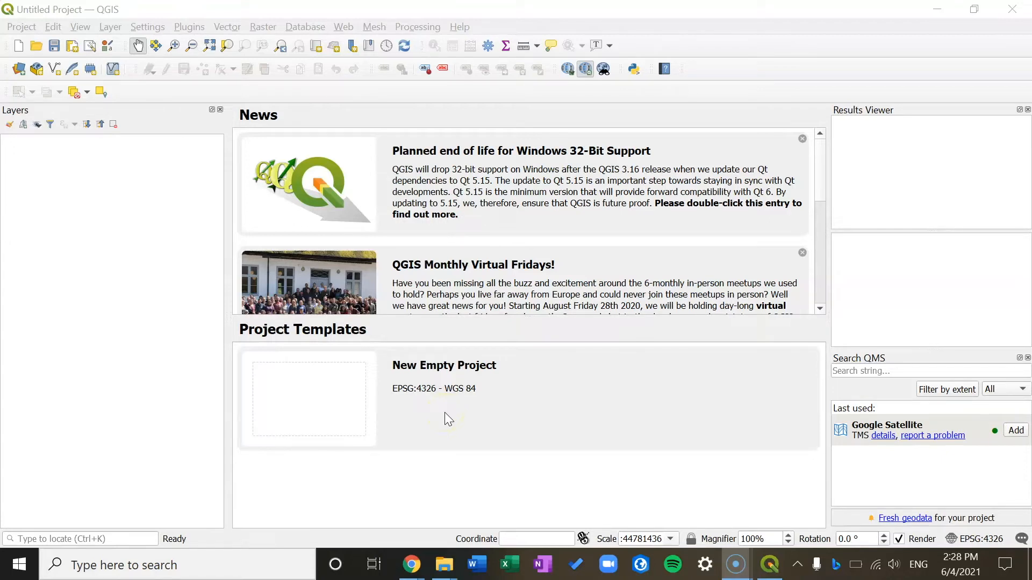
- Switch to QGIS and start a new empty project from the EPSG:4326 - WGS 84 template
double_click(444, 413)
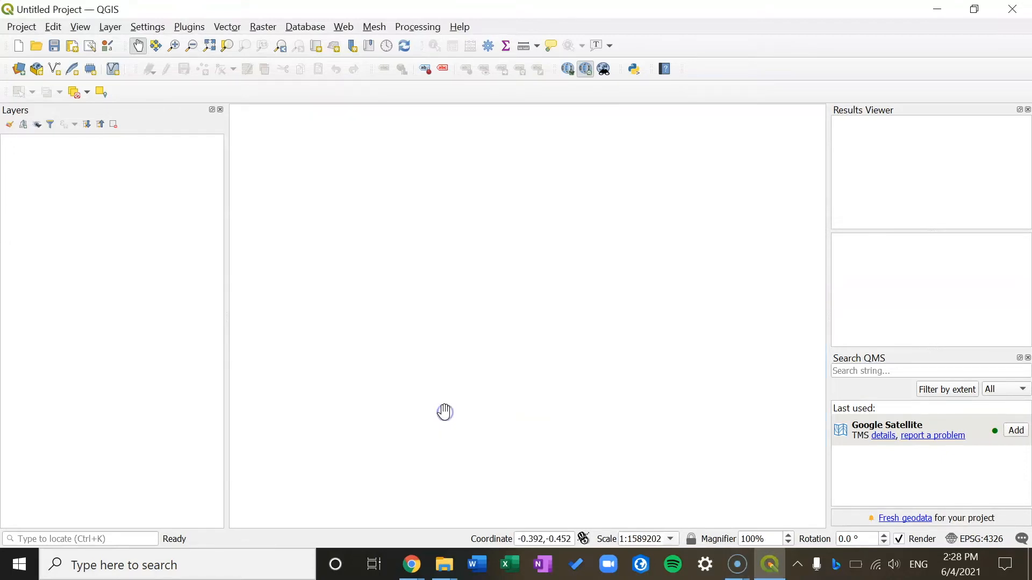
click(20, 31)
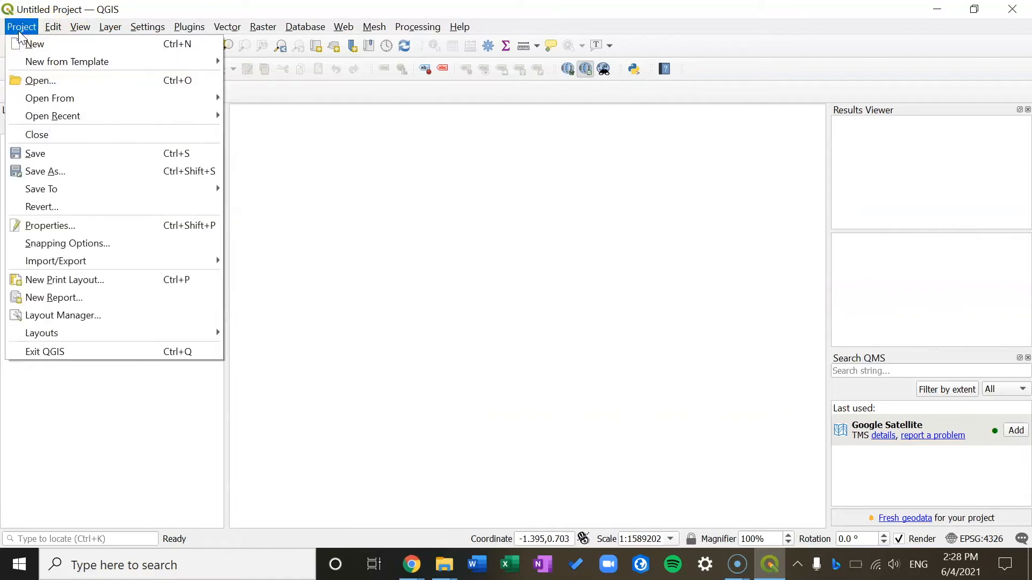
click(682, 290)
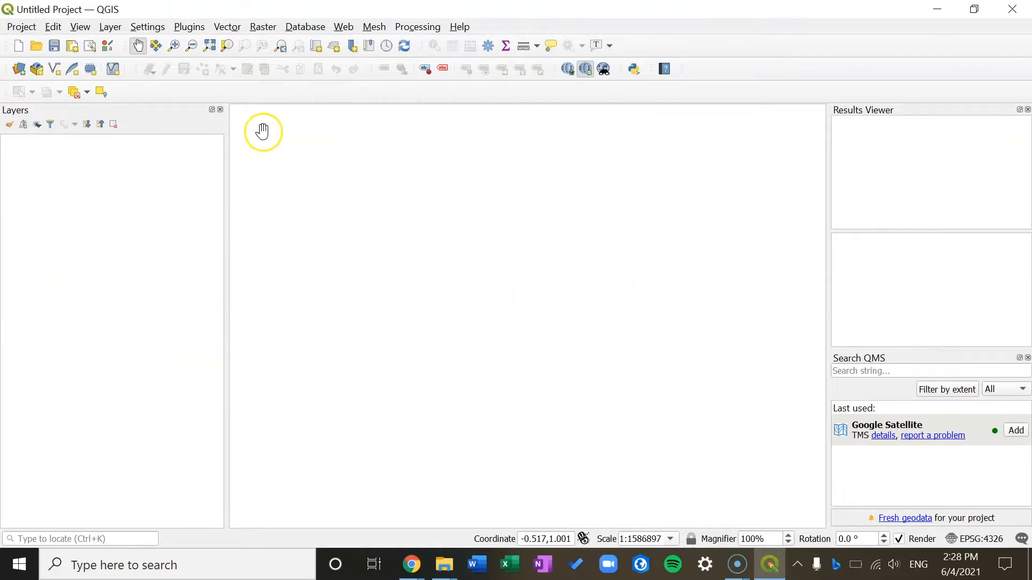
- Save the project as a QGZ file in Documents > Geo2812 > Lab4, named with the username followed by _Lab4
click(21, 27)
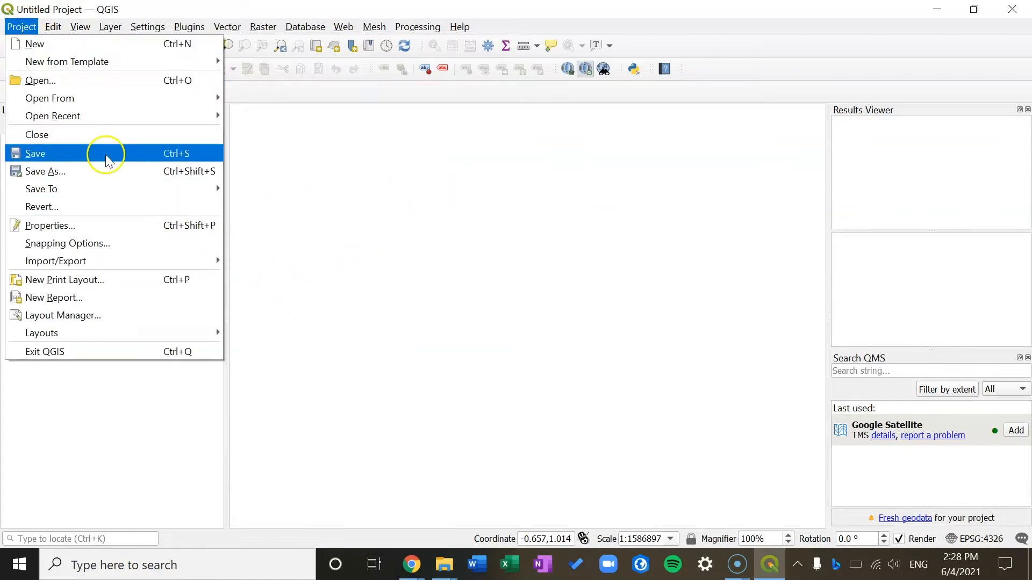
click(134, 172)
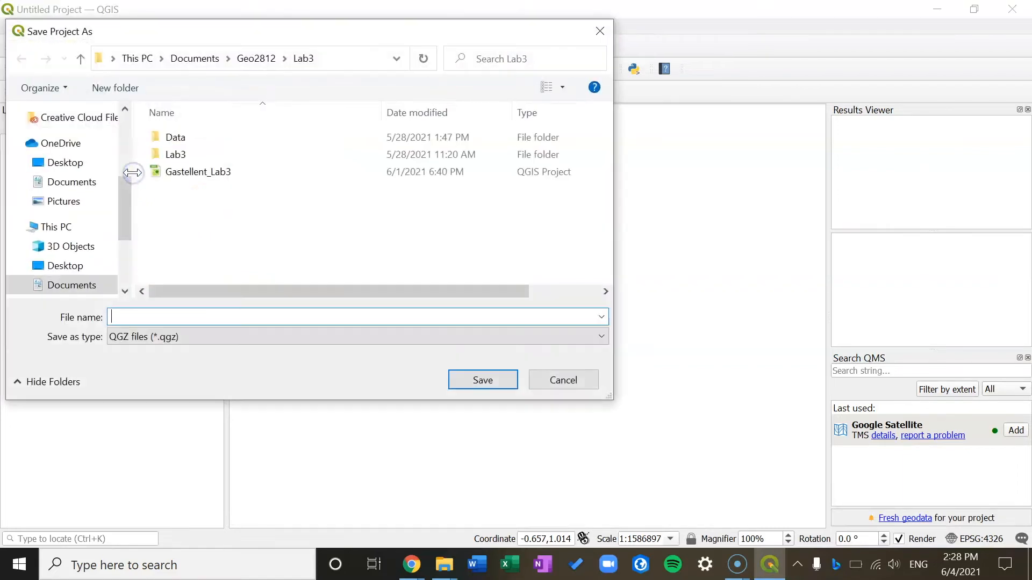
click(260, 57)
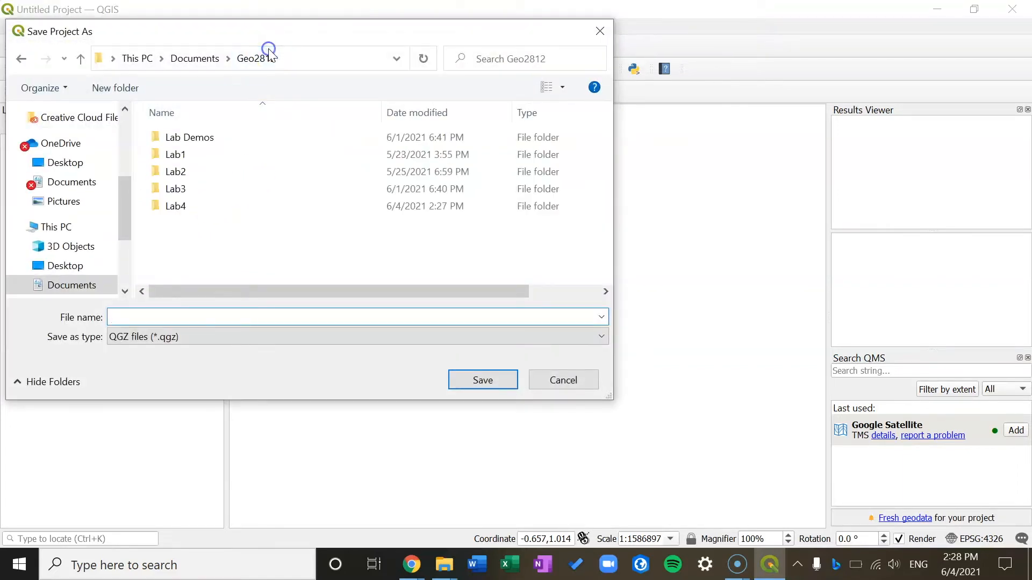
click(221, 206)
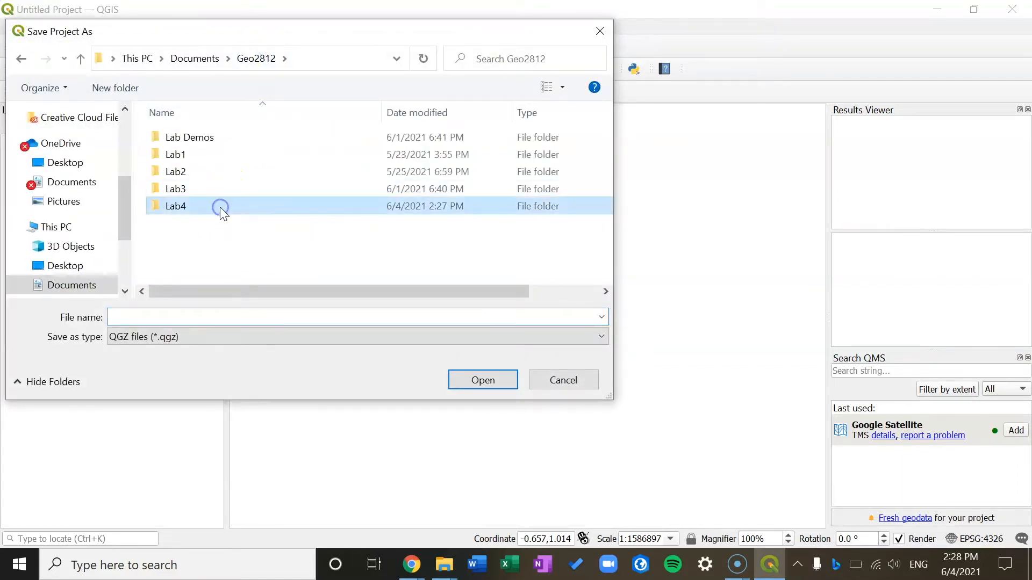
double_click(220, 207)
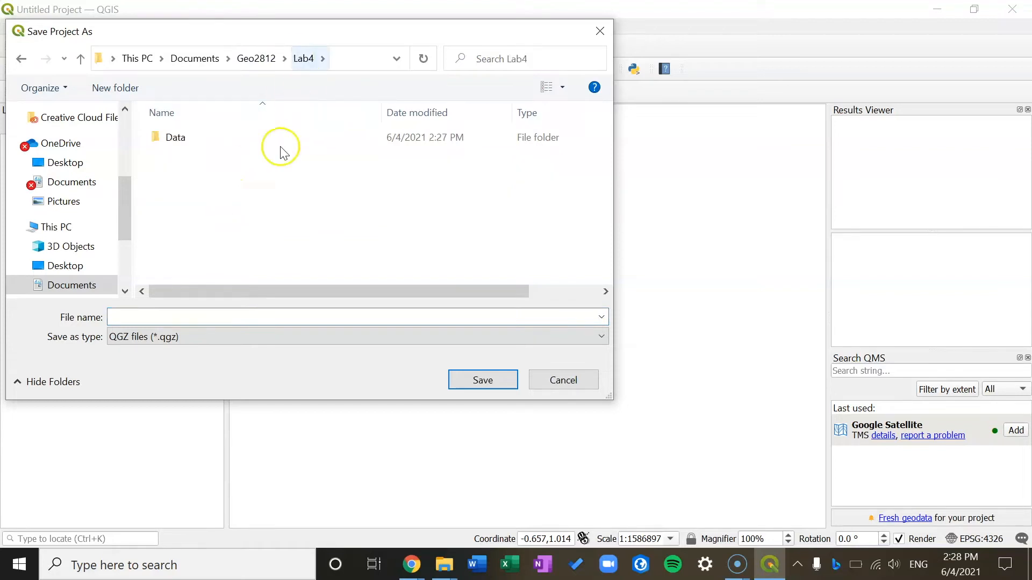
click(197, 316)
text(Gastellent_Lab4)
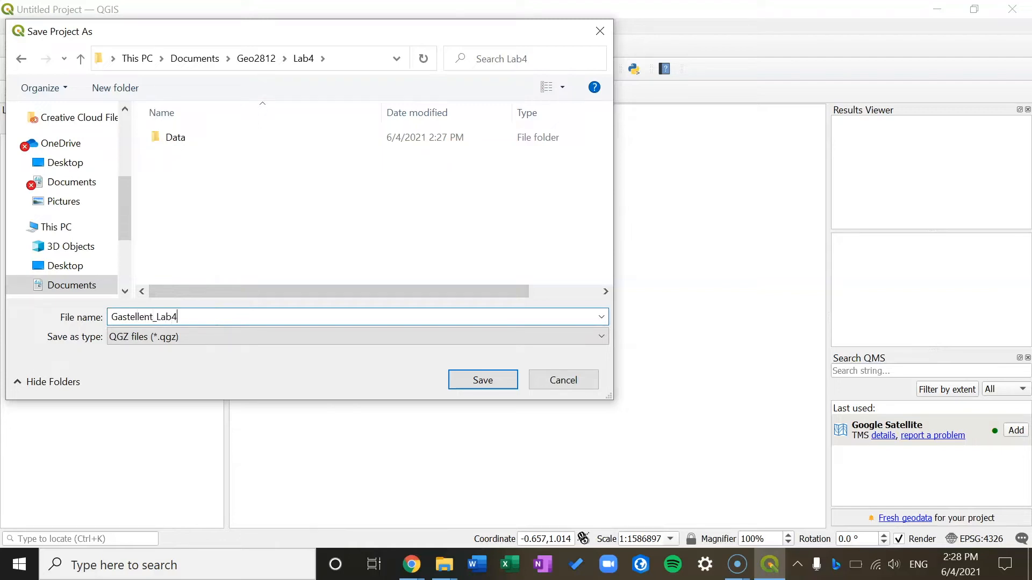
click(481, 378)
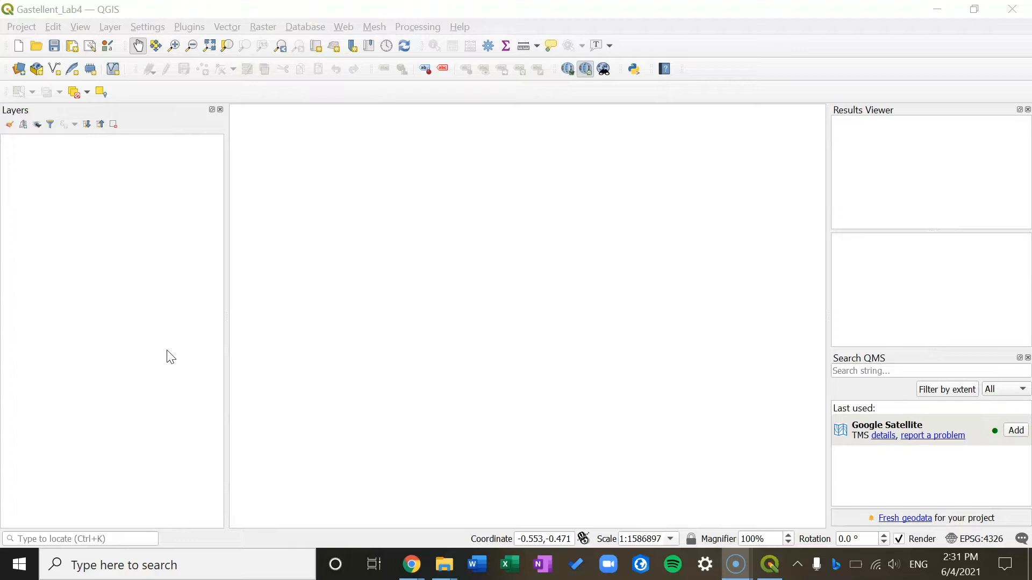
- Open the plugin manager and show the list of installed plugins
click(342, 199)
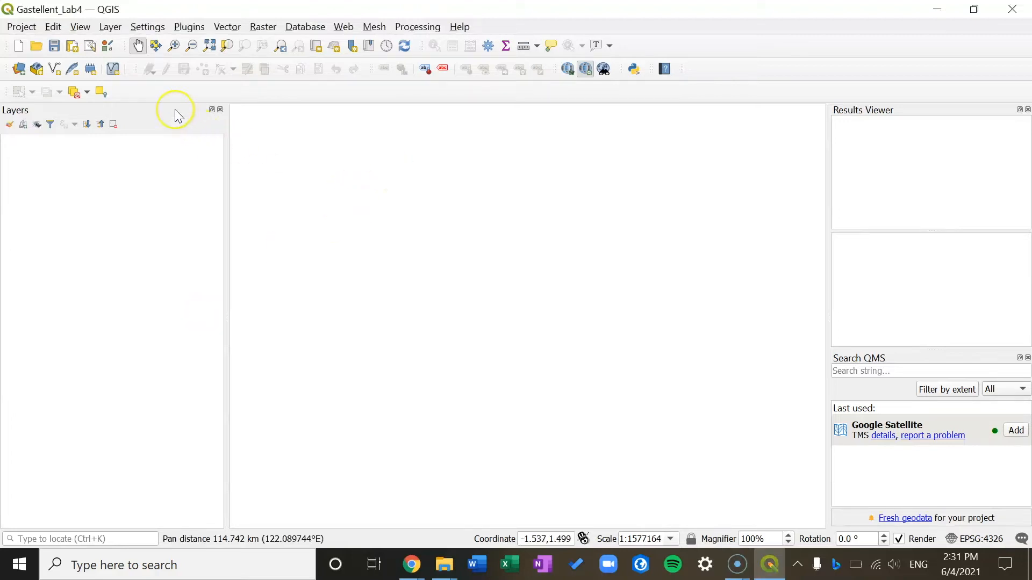
click(188, 28)
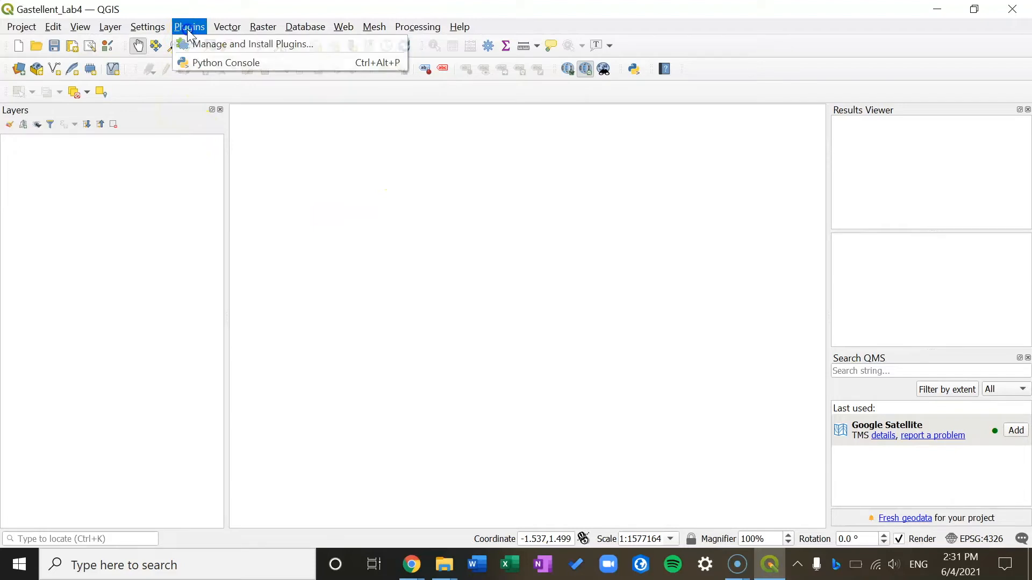
click(231, 44)
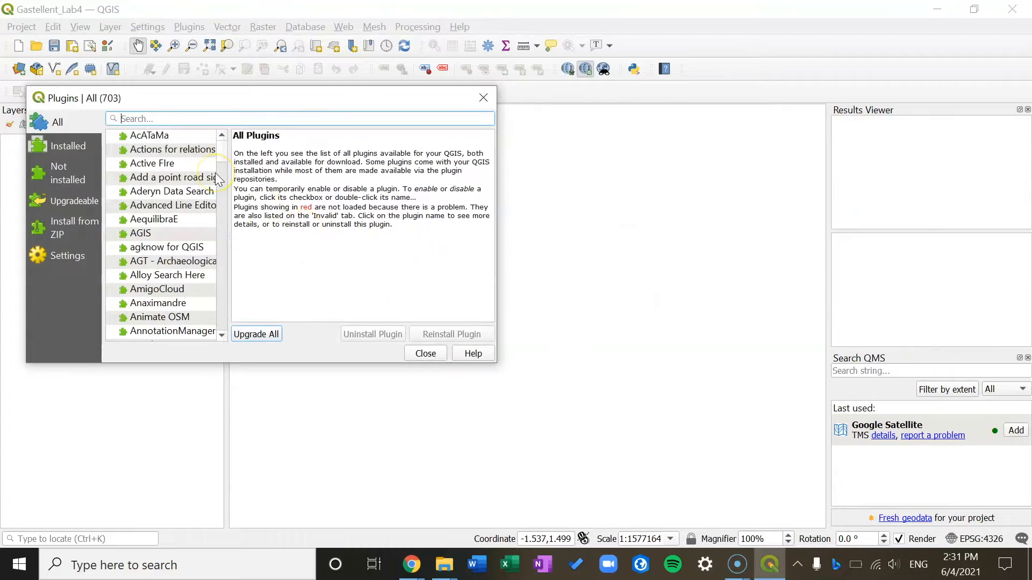
click(75, 148)
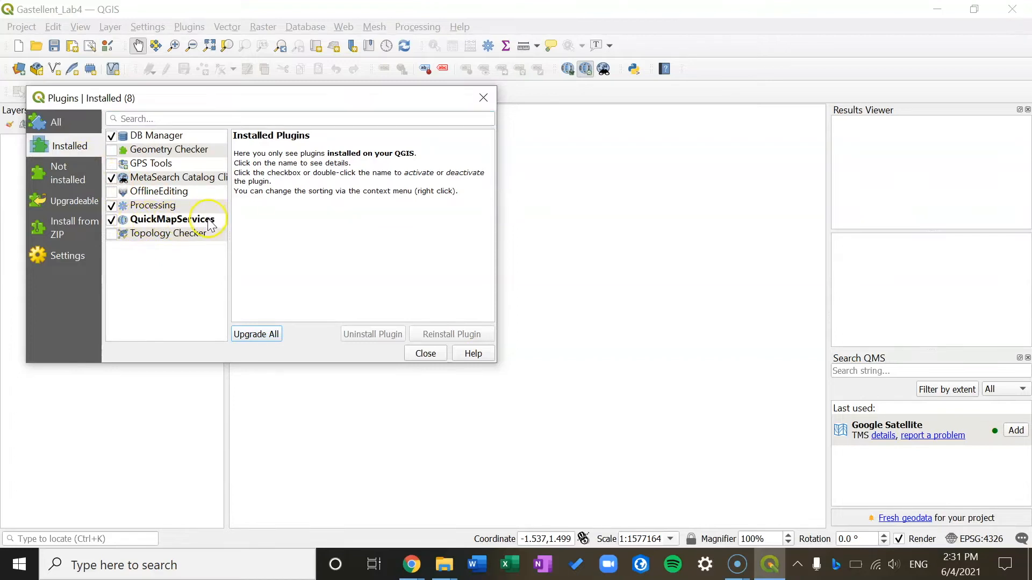
- Search all plugins for "QuickMap" and view the details of QuickMapServices
click(73, 120)
click(142, 119)
text(Quick)
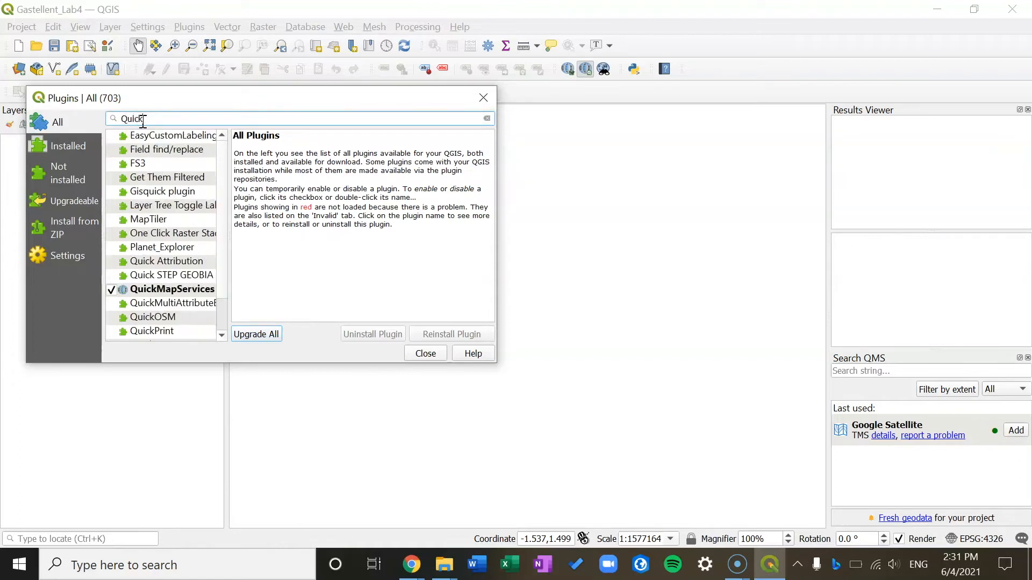
text(Map)
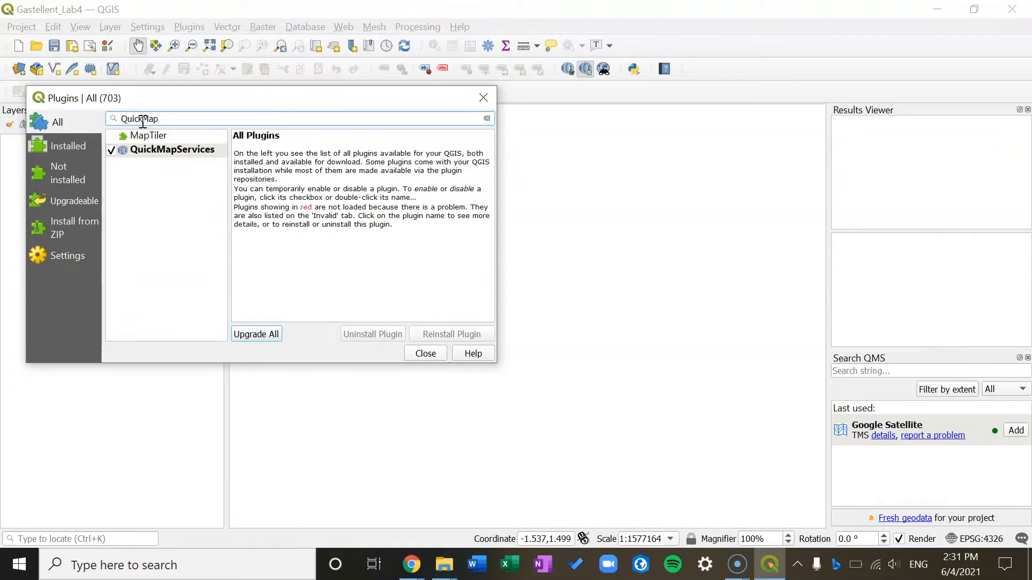
click(169, 148)
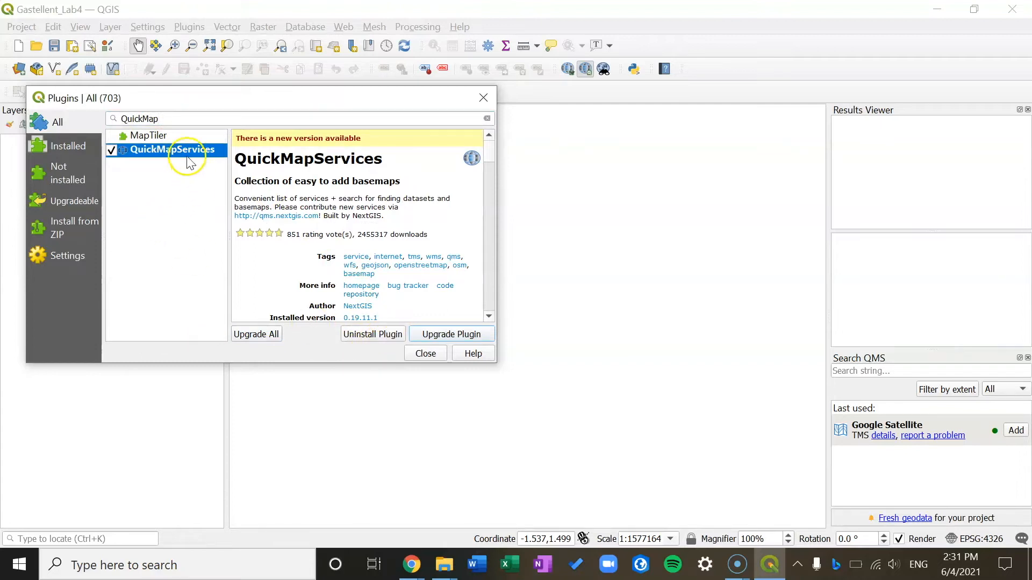
- Check the installed plugins with the current filter, return to all plugins and replace the search text with "quick ma"
click(75, 151)
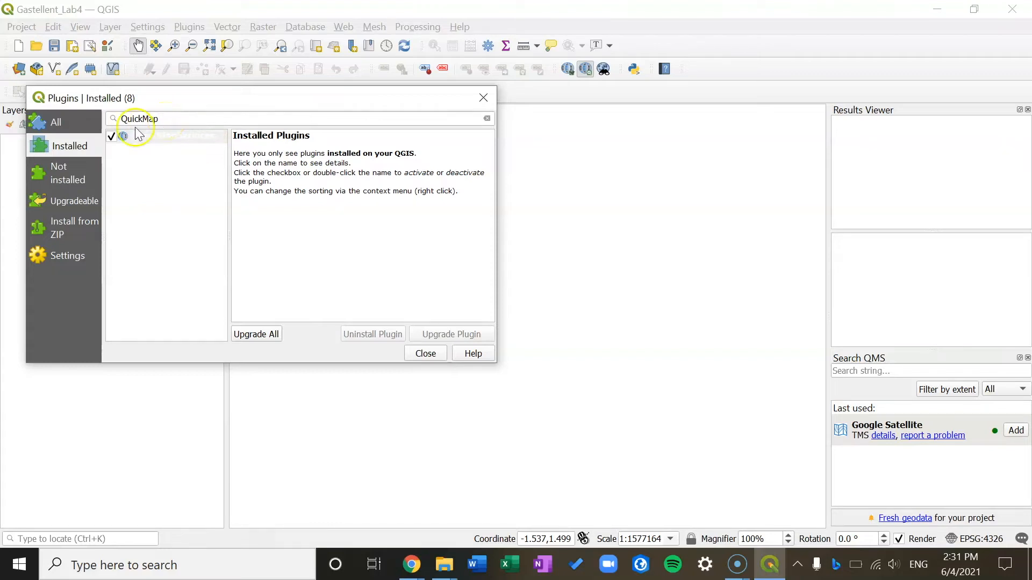
click(78, 125)
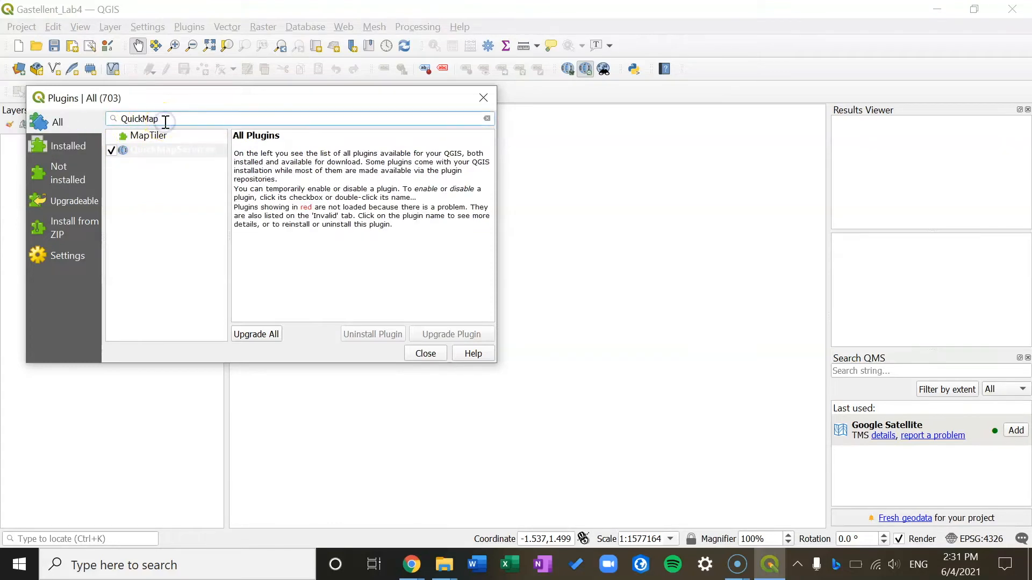
key(BackSpace)
key(BackSpace)
key(BackSpace)
key(BackSpace)
key(BackSpace)
key(BackSpace)
key(BackSpace)
text(quick ma)
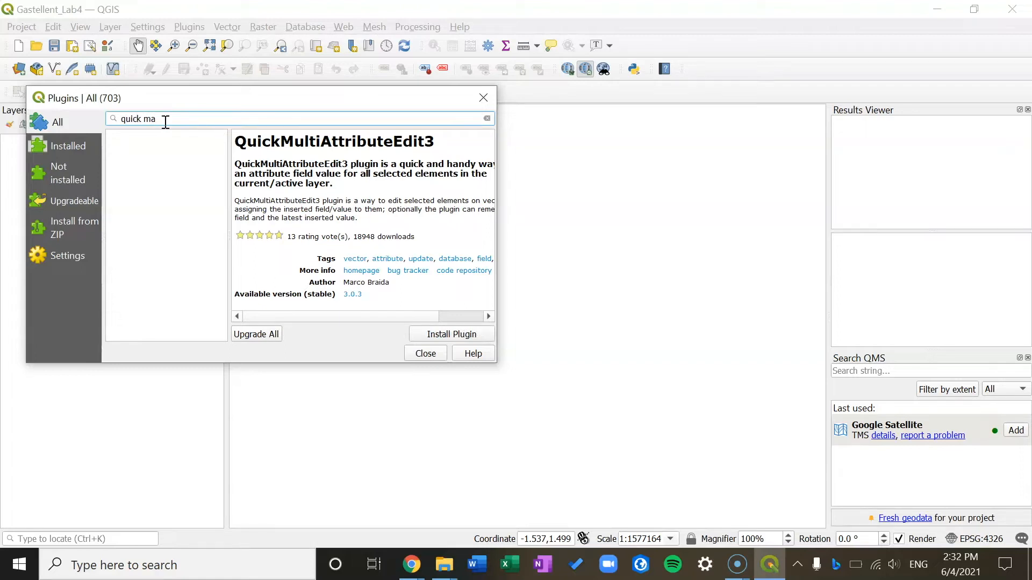
- Filter the installed plugins by "quick" to check for QuickMapServices, and close the plugin manager
click(69, 146)
click(171, 114)
key(BackSpace)
key(BackSpace)
key(BackSpace)
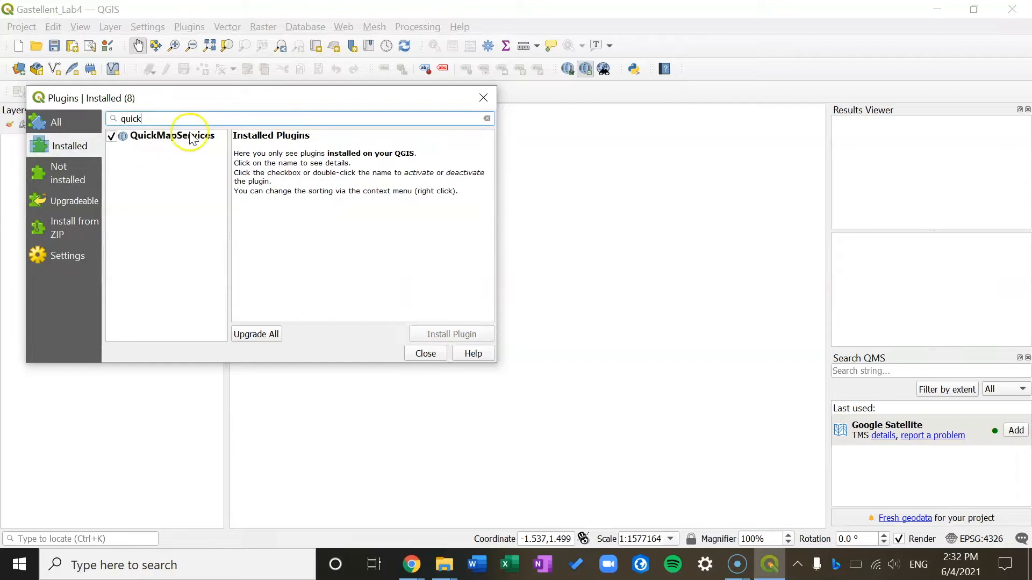
click(18, 556)
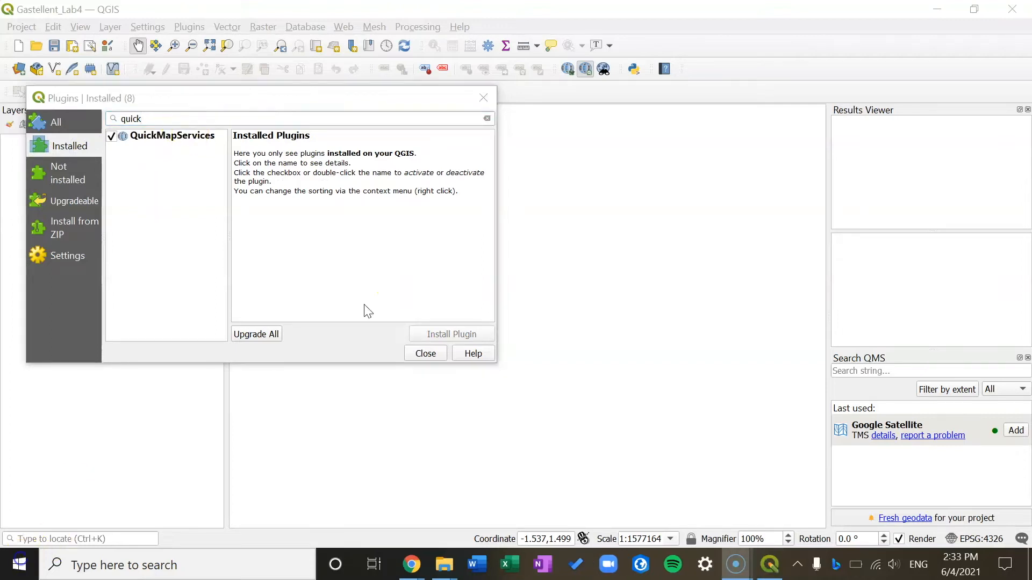
click(420, 356)
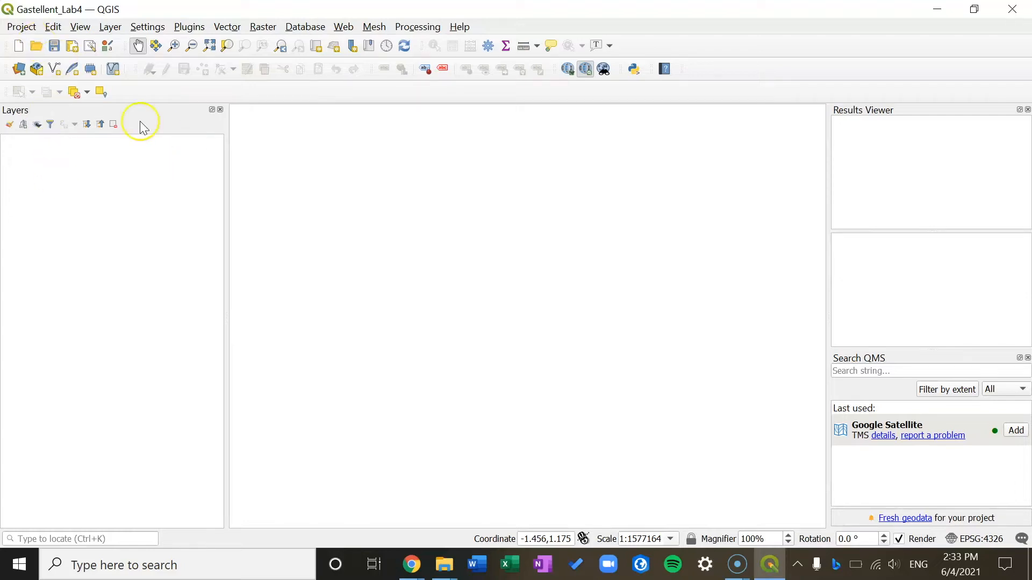
- Set the project coordinate reference system to WGS 84 (EPSG:4326), filtering the list by "WGS 84"
click(15, 30)
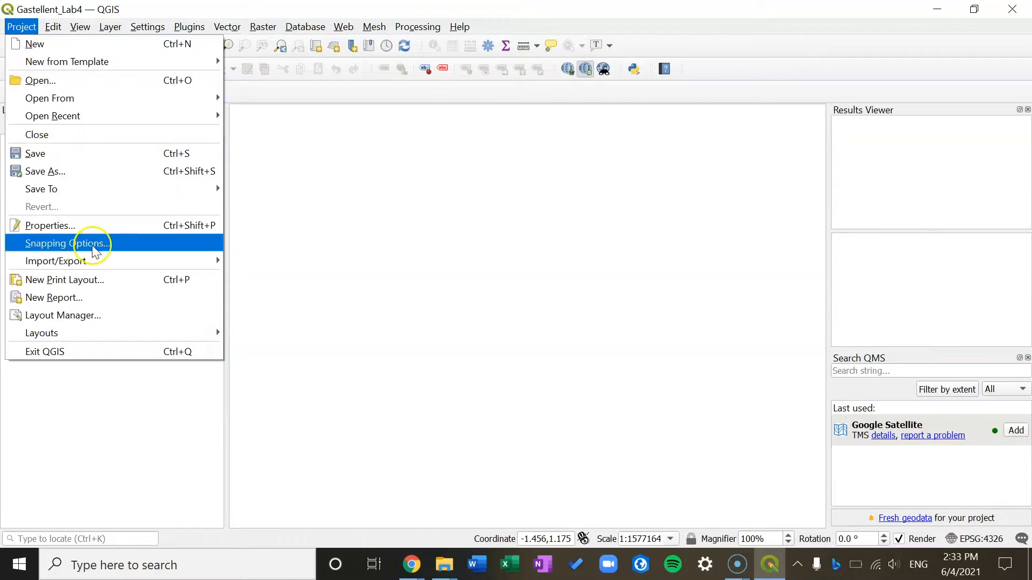
click(127, 225)
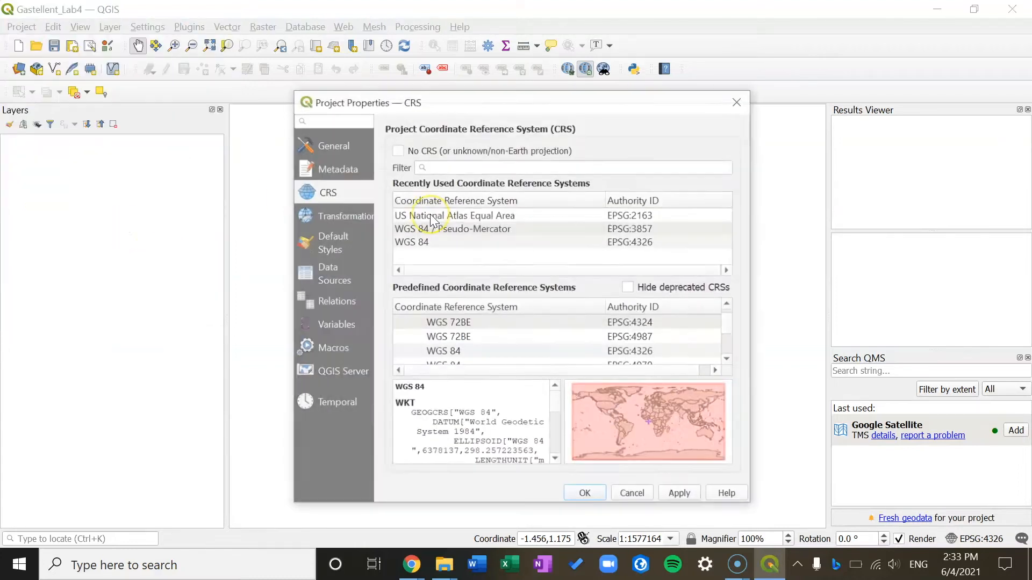
click(332, 191)
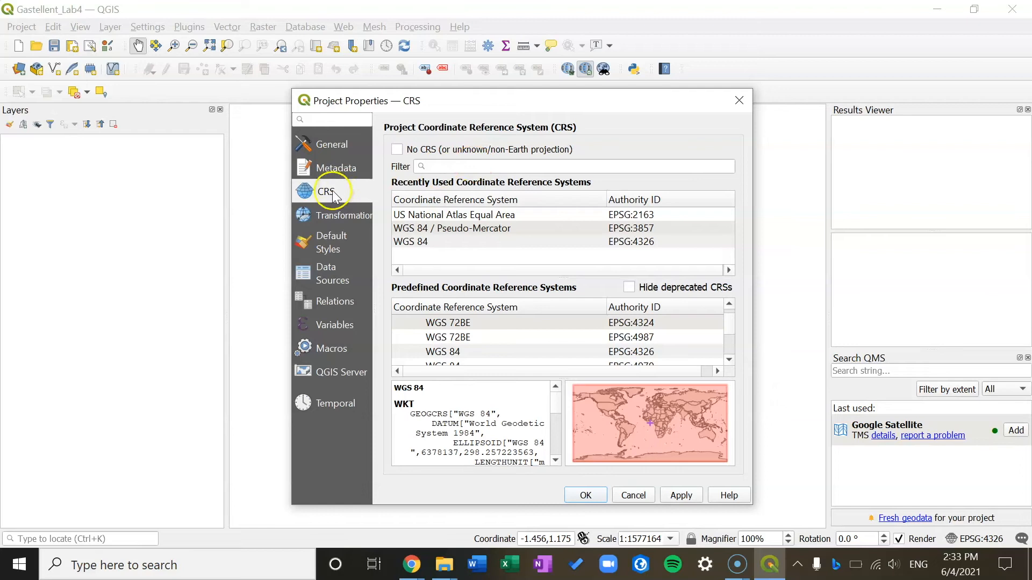
click(464, 167)
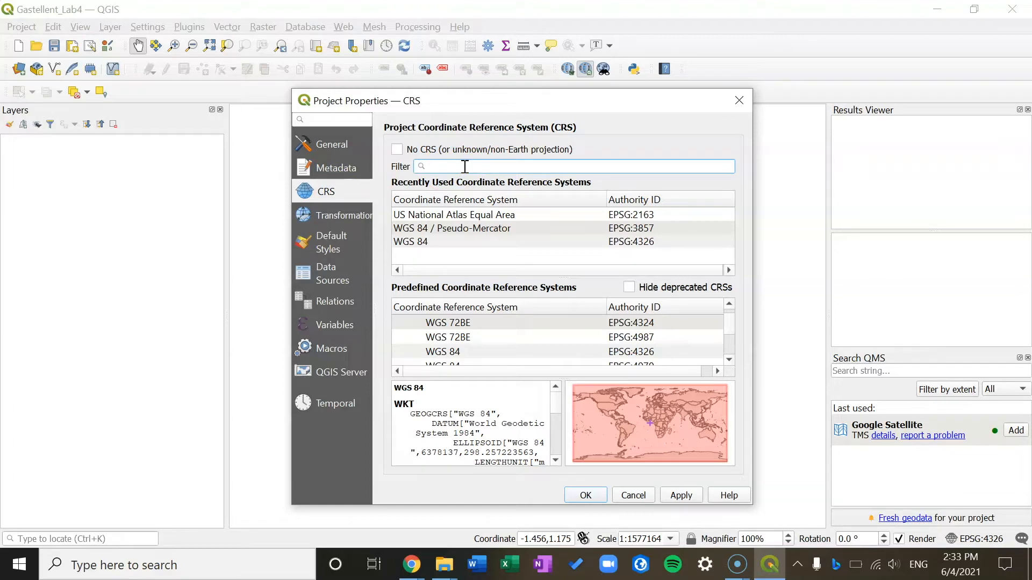
text(WGS 84)
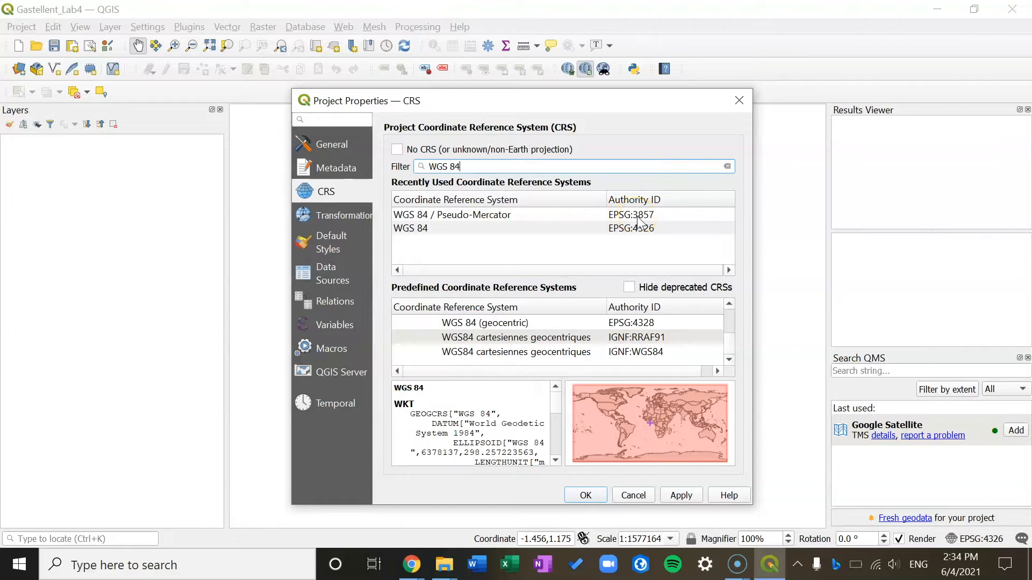
click(584, 228)
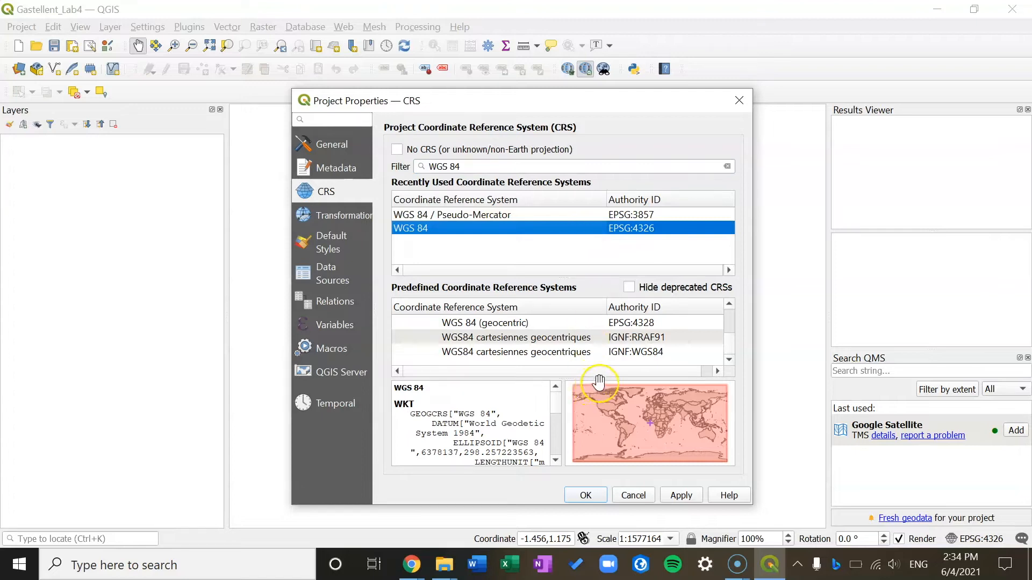
click(586, 495)
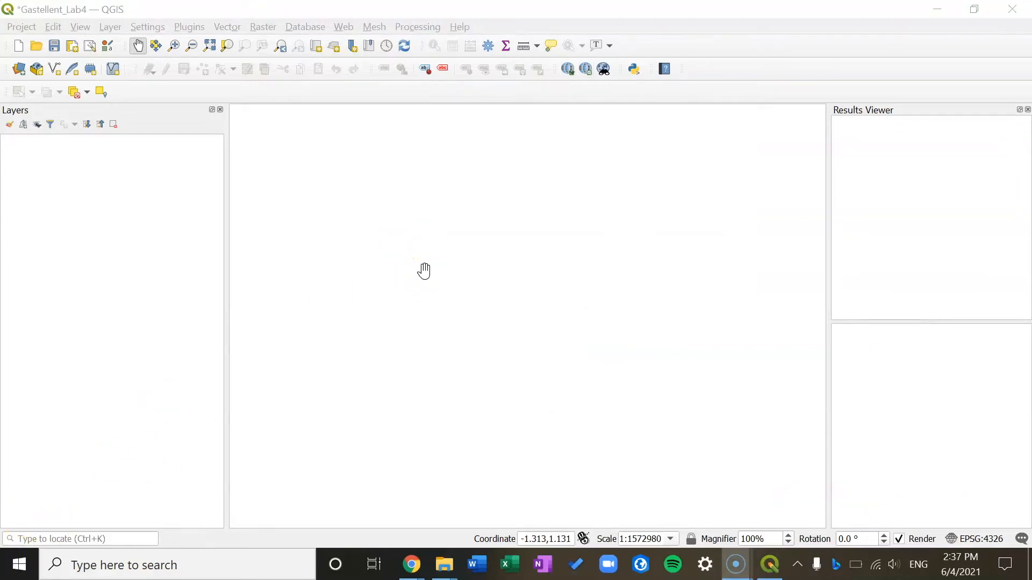
- Add the OSM Standard basemap from the OSM group of QuickMapServices
click(290, 95)
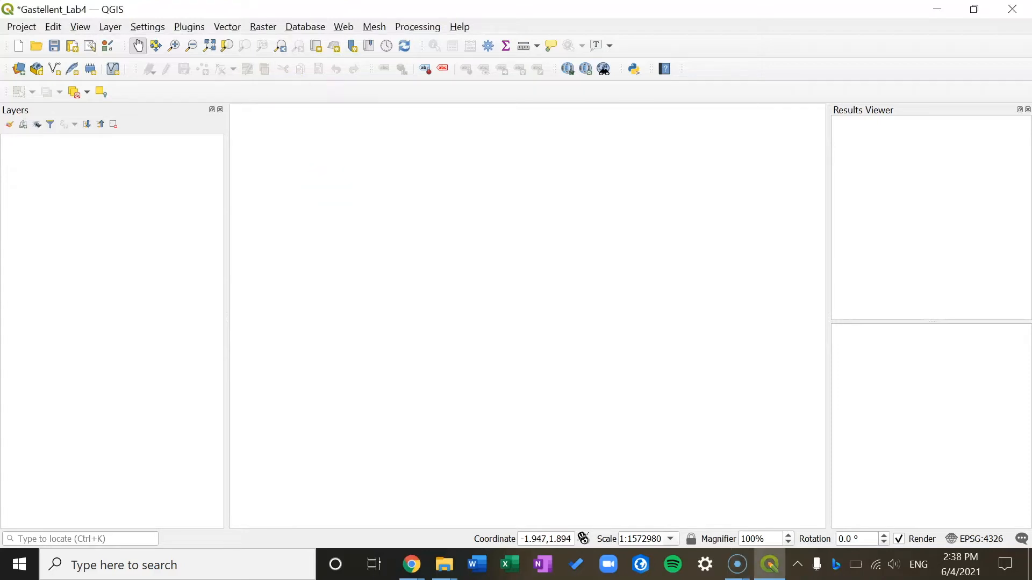
click(343, 26)
click(373, 45)
click(398, 63)
click(531, 99)
mouse_move(533, 114)
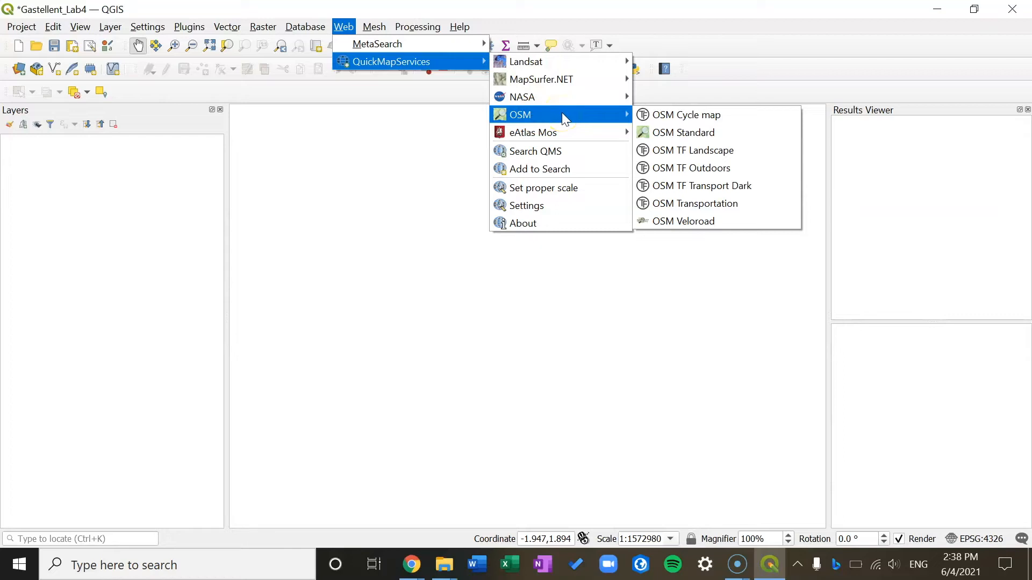
click(660, 132)
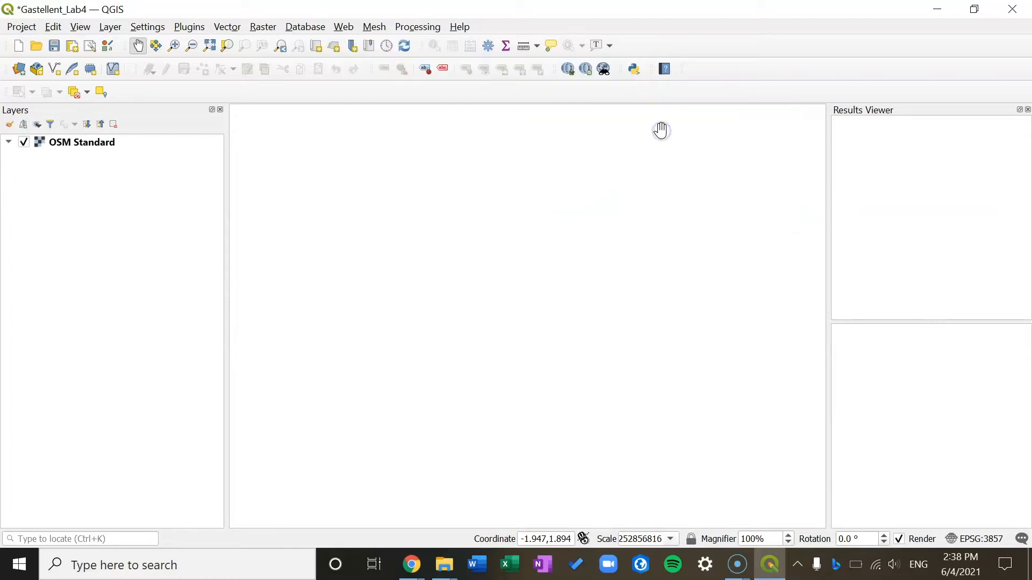
click(499, 267)
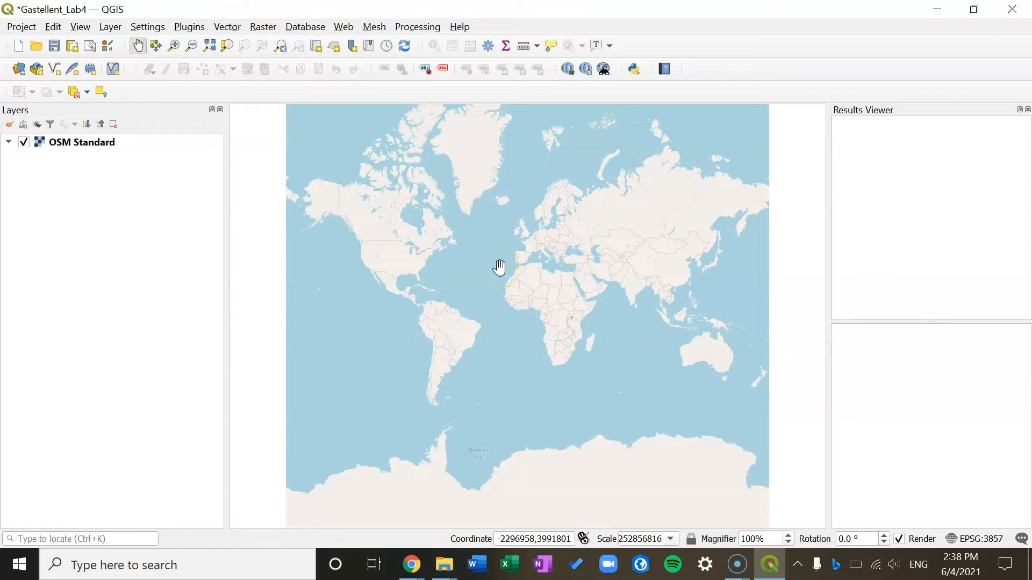
drag(486, 302, 551, 278)
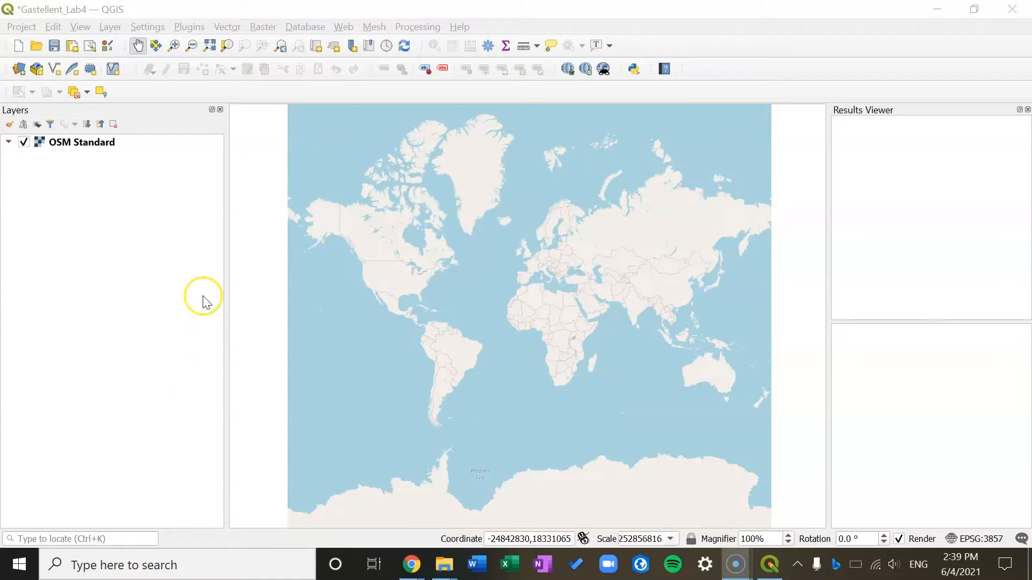
drag(269, 159, 107, 0)
drag(311, 152, 416, 237)
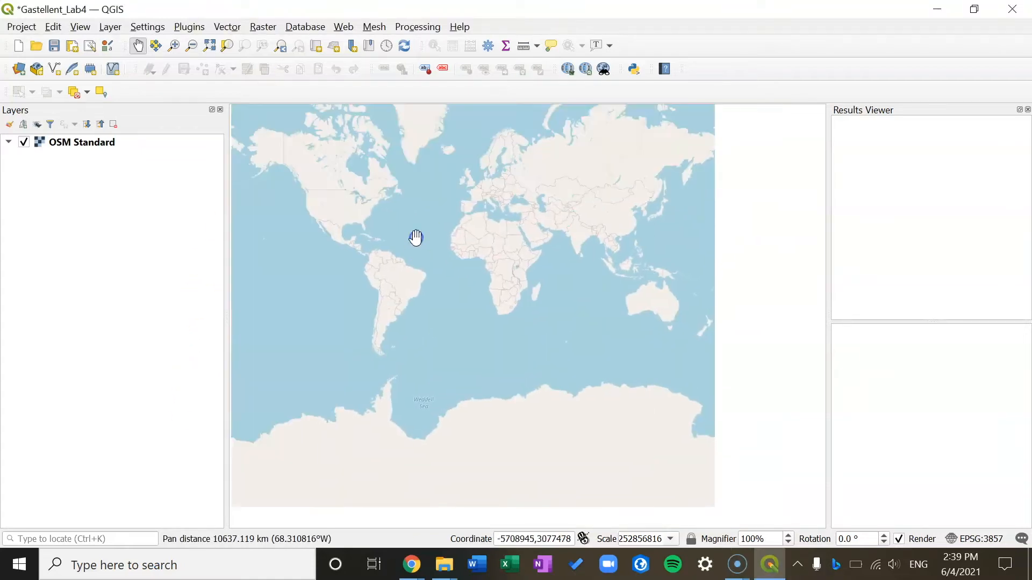
- Start adding a delimited text layer and load Features.csv from Documents > Geo2812 > Lab4 > Data as its source
click(112, 27)
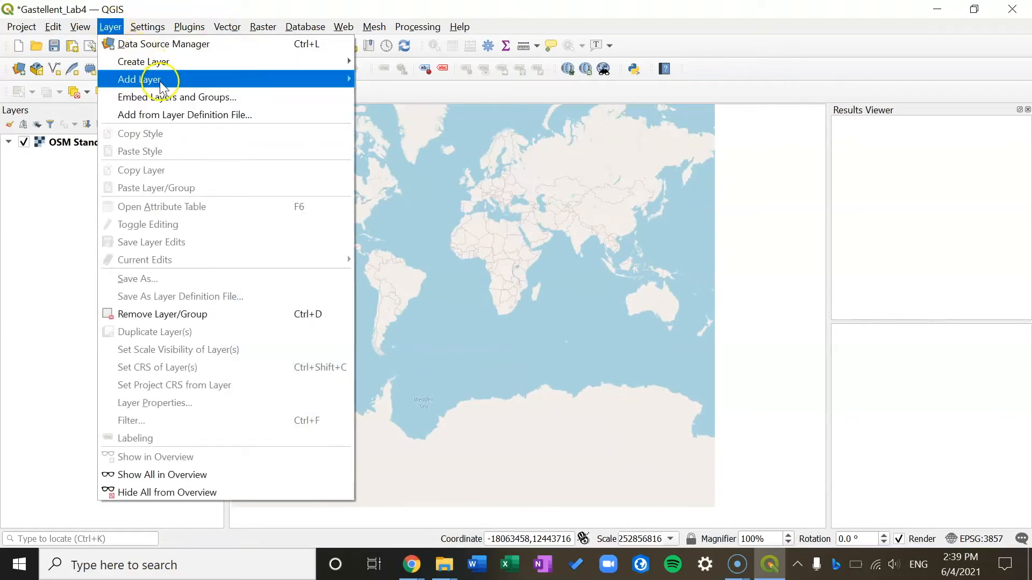
mouse_move(340, 90)
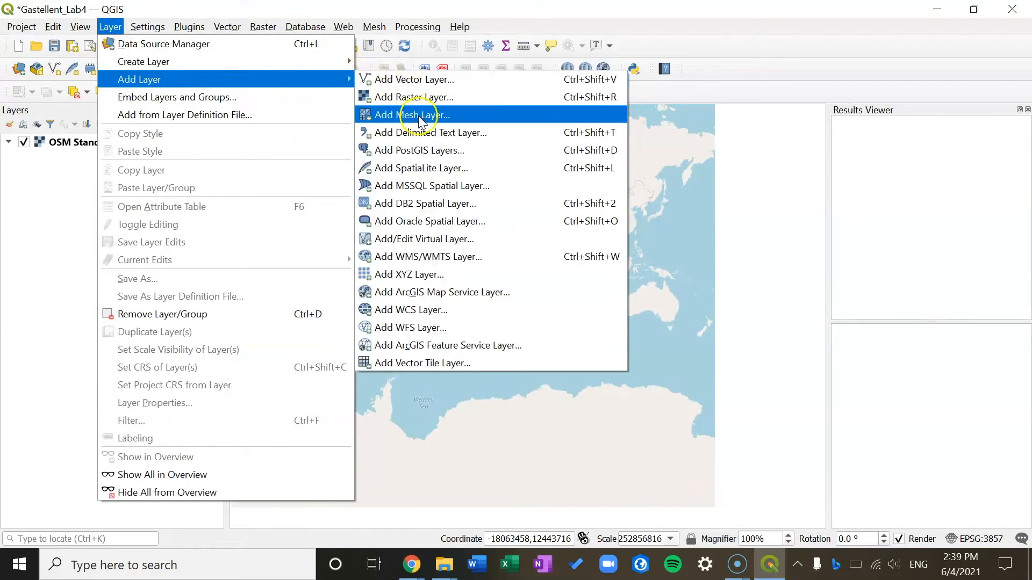
click(451, 136)
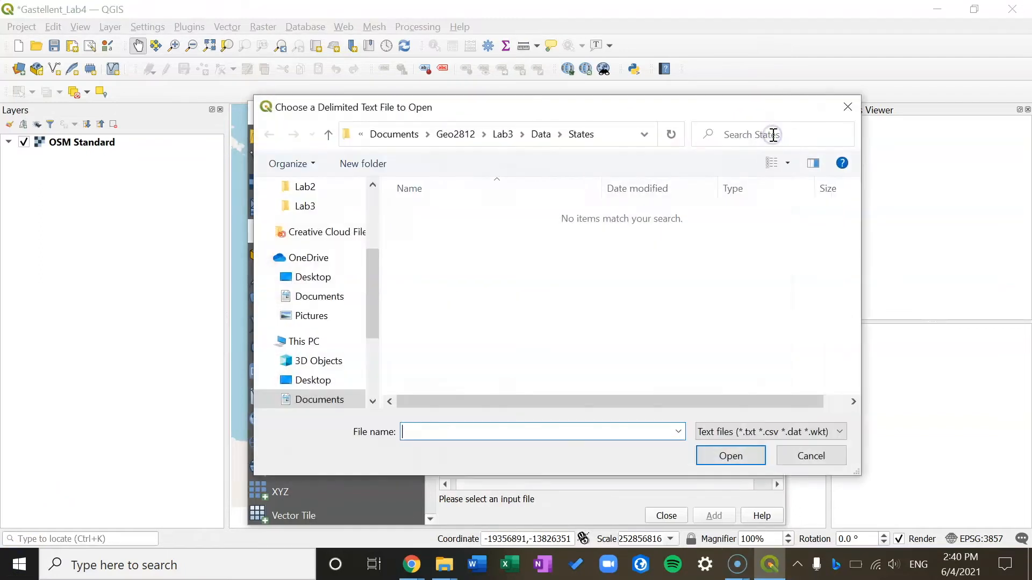
click(391, 231)
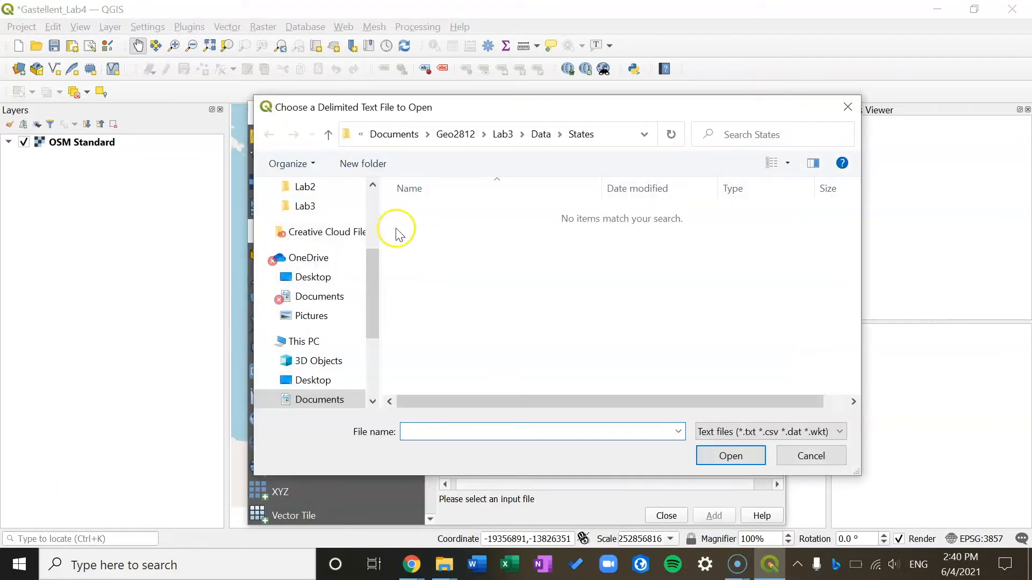
click(503, 134)
click(503, 134)
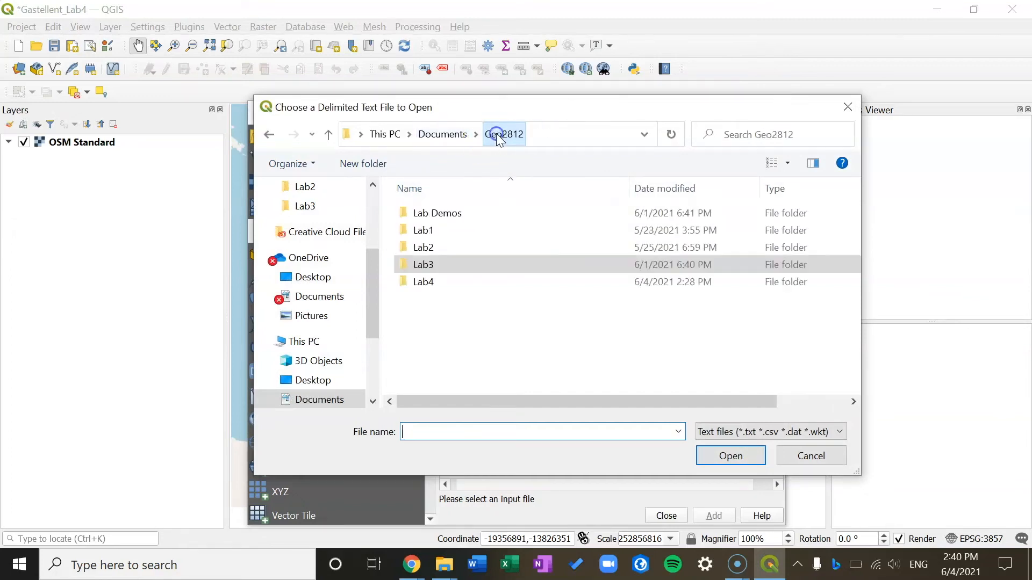
click(443, 288)
double_click(443, 288)
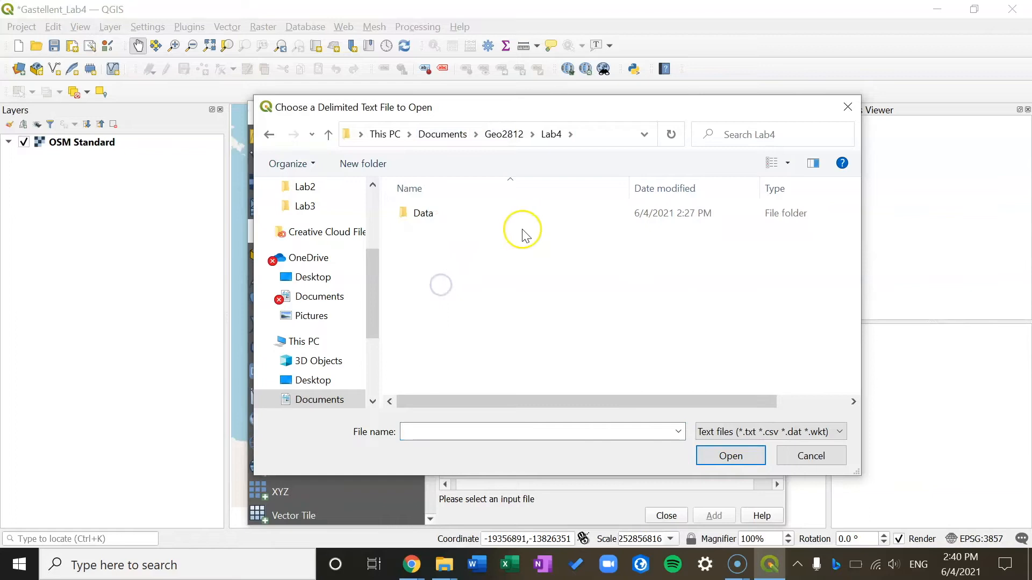
double_click(557, 211)
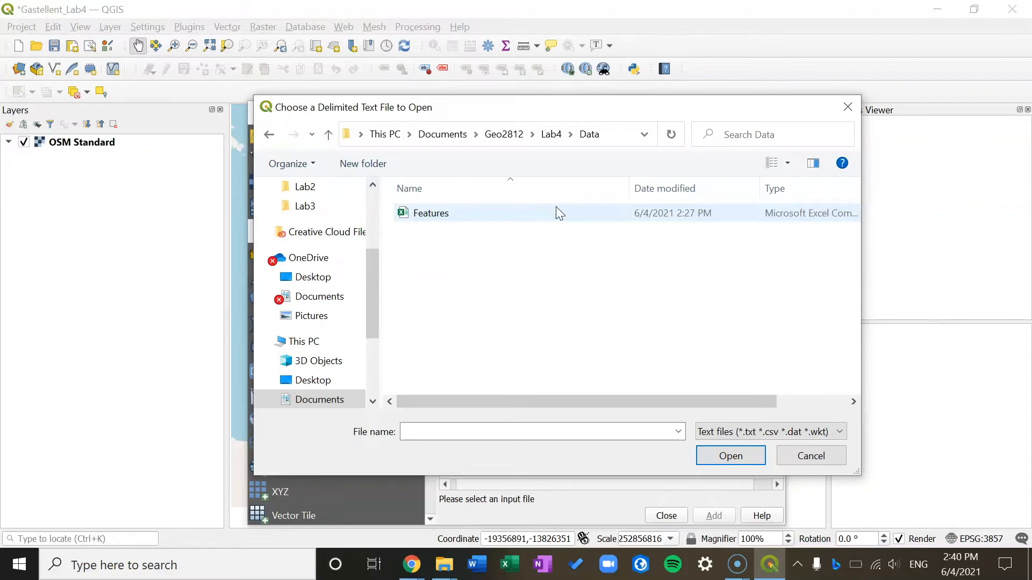
click(557, 210)
click(716, 458)
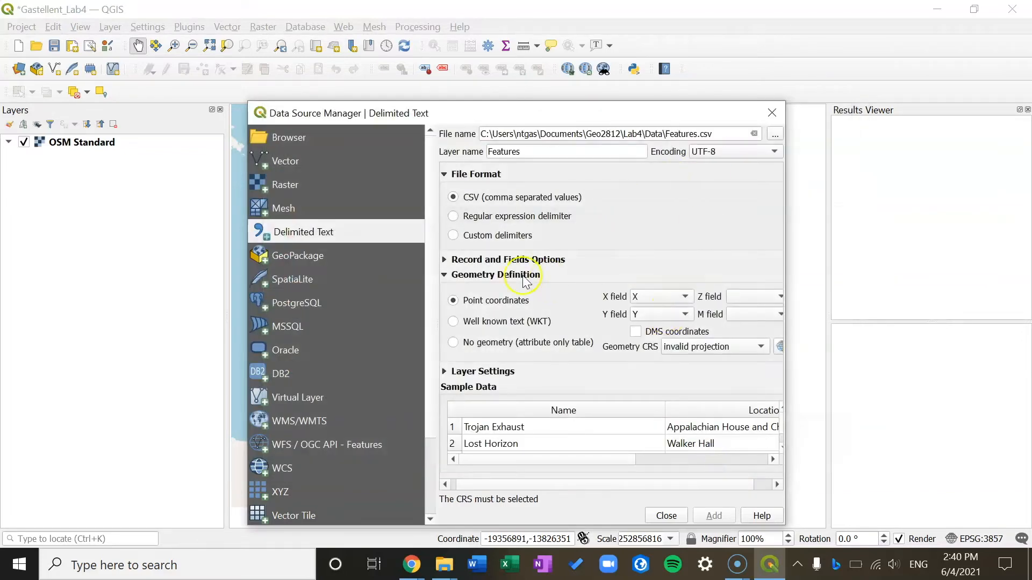
- Add Features.csv as a point layer, with X as the X field and Default CRS EPSG:4326 - WGS 84 as the geometry CRS
click(451, 277)
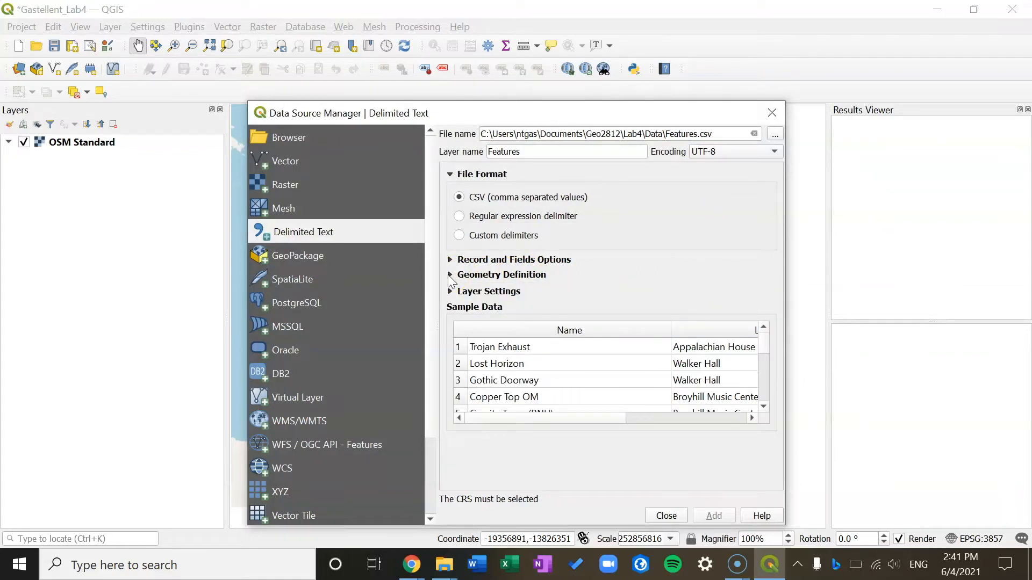
click(450, 276)
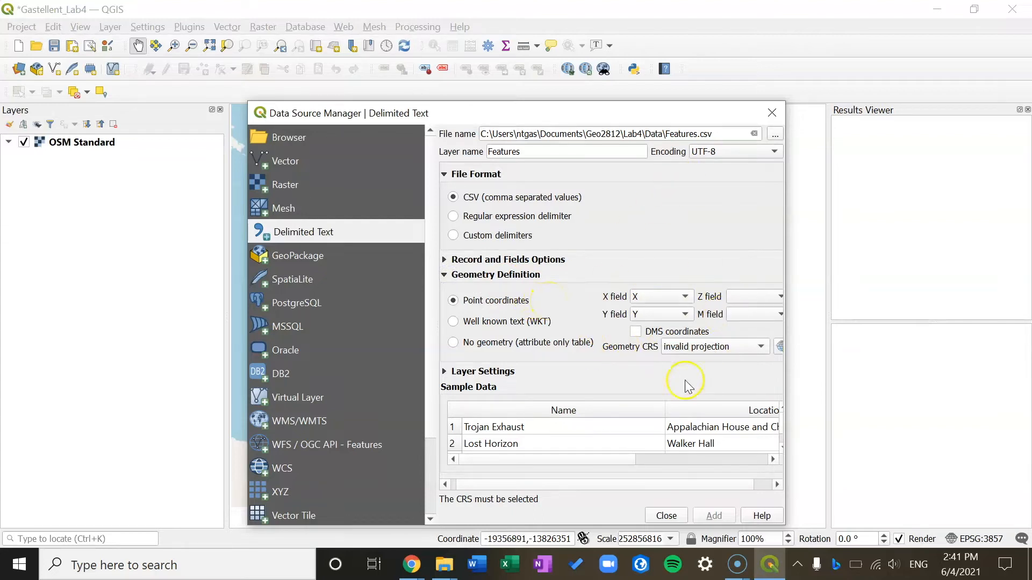
click(670, 298)
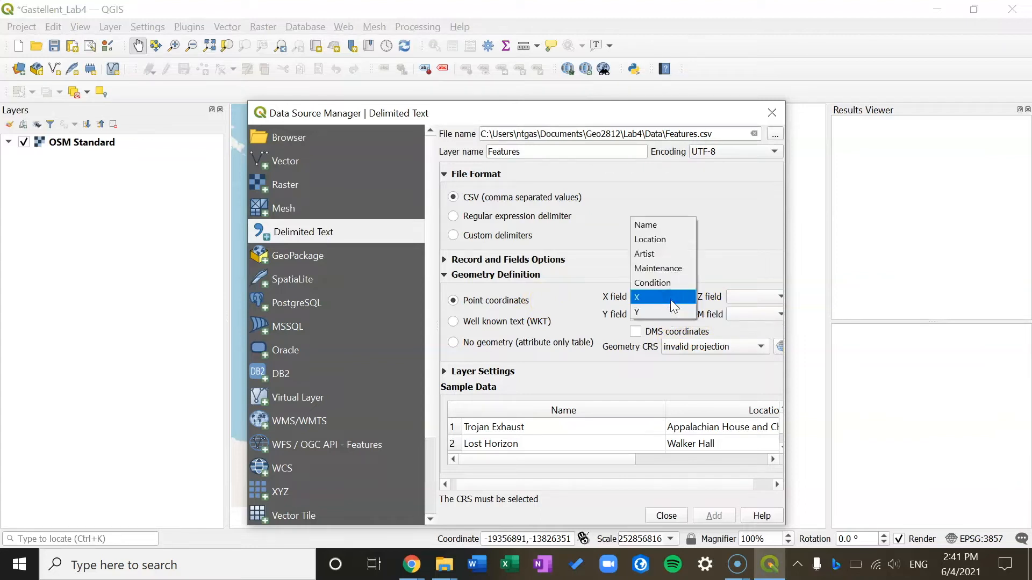
click(669, 298)
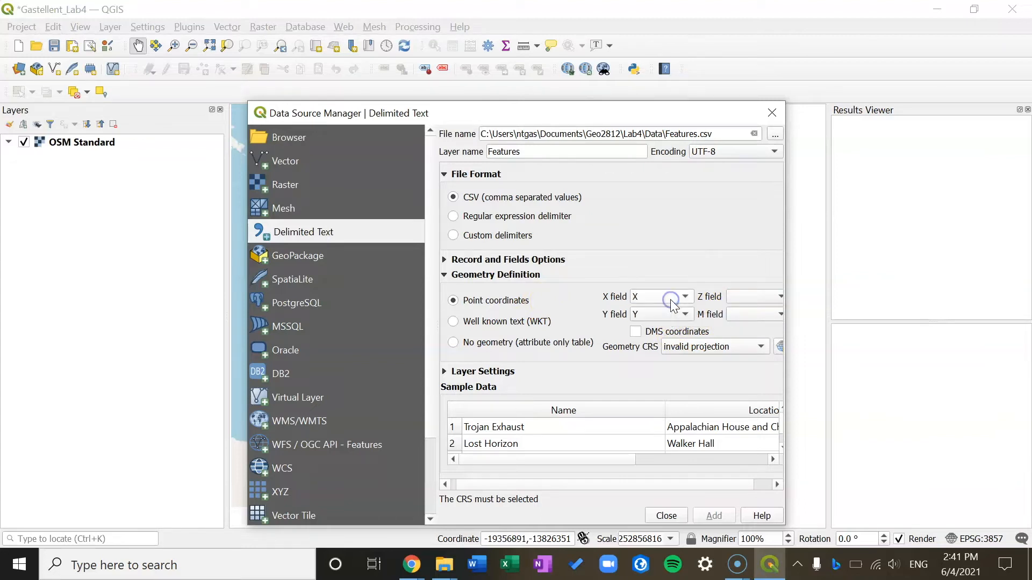
click(725, 354)
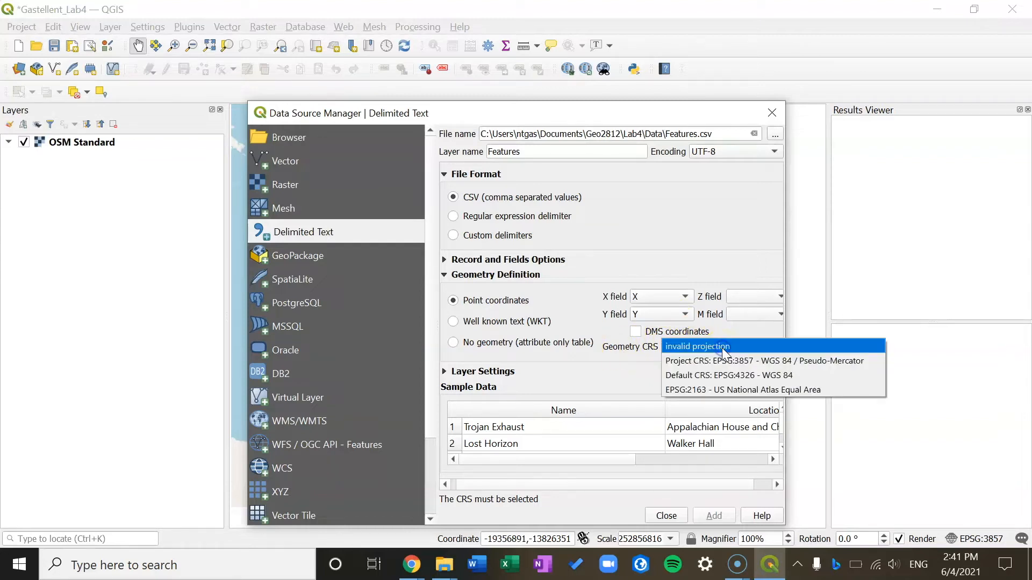
click(846, 374)
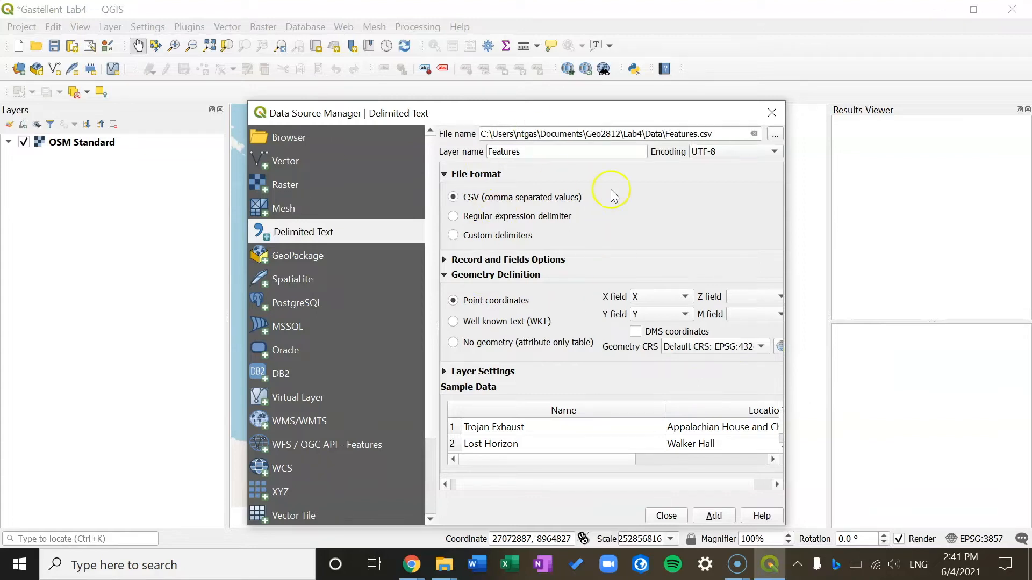
click(703, 515)
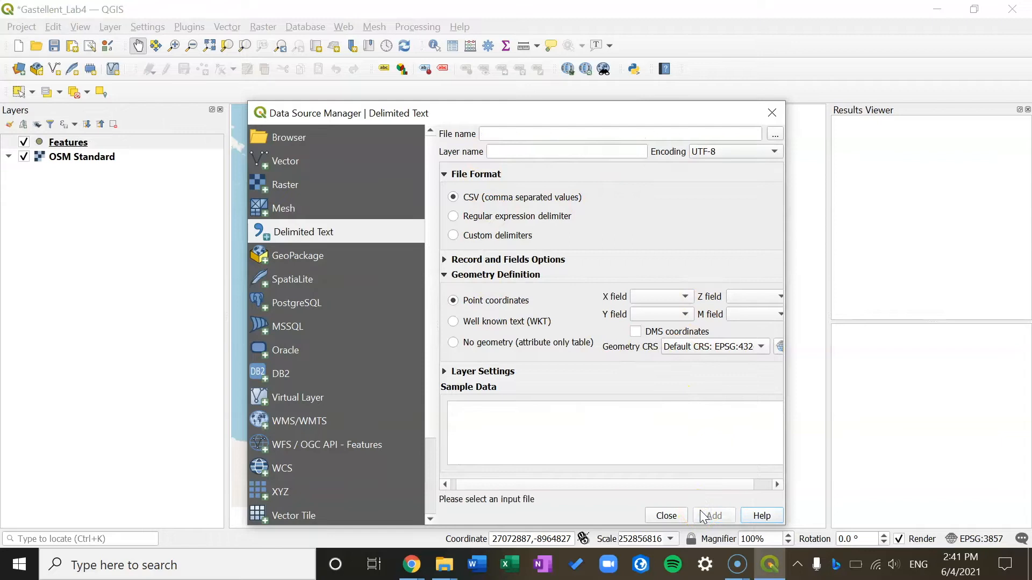
click(665, 516)
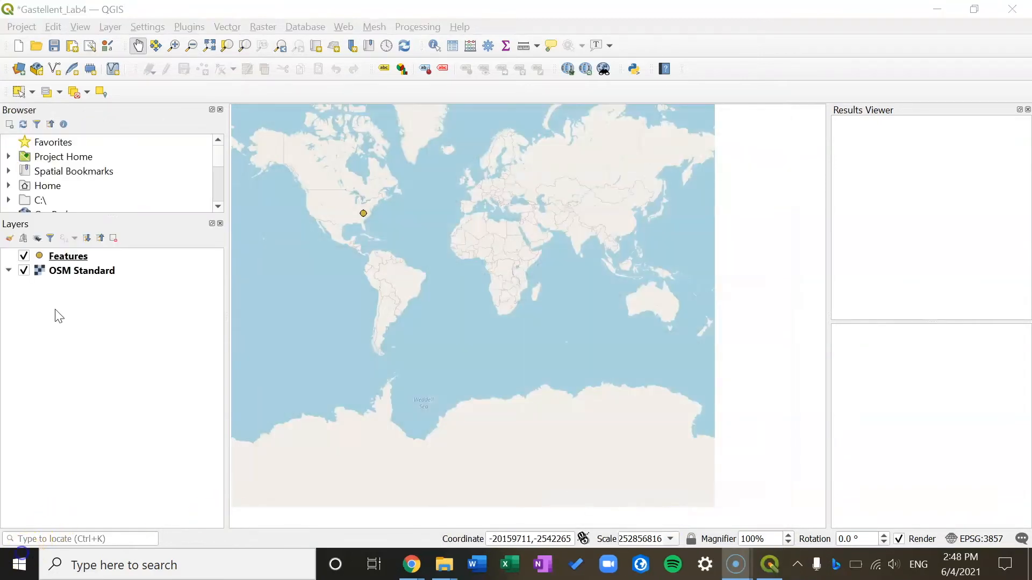
- Zoom the map to the extent of the Features layer
click(73, 259)
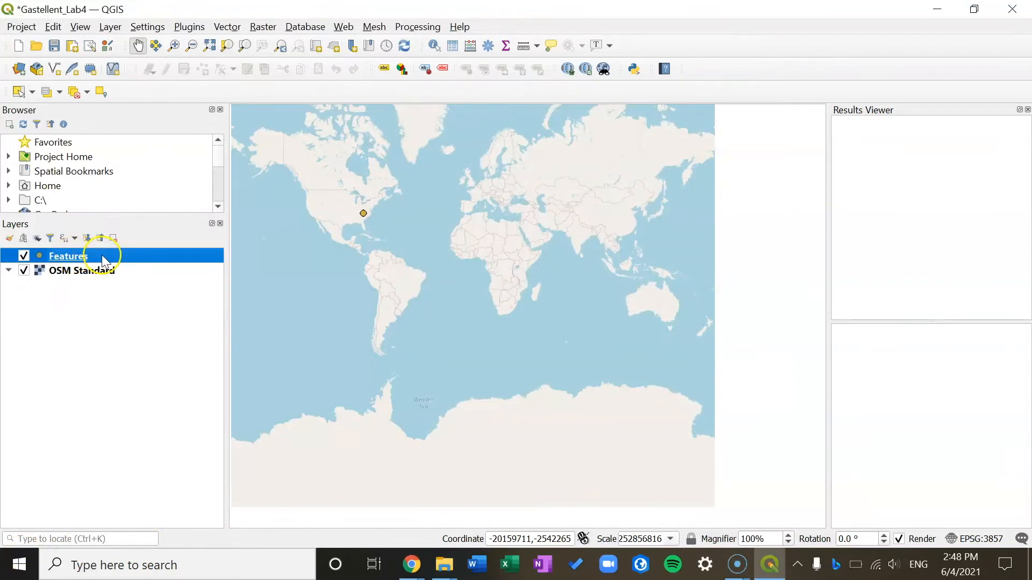
right_click(103, 257)
click(128, 263)
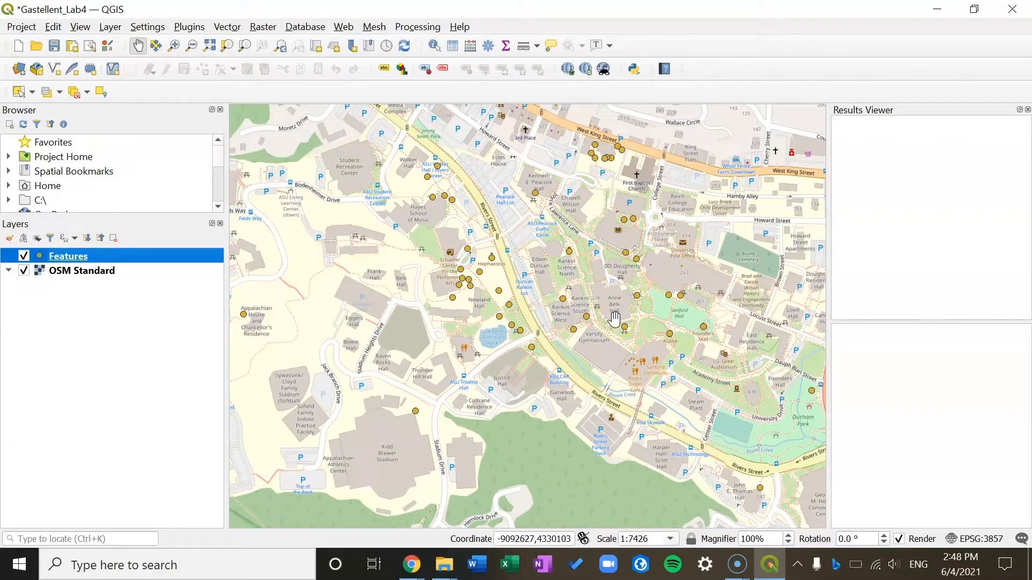
right_click(132, 257)
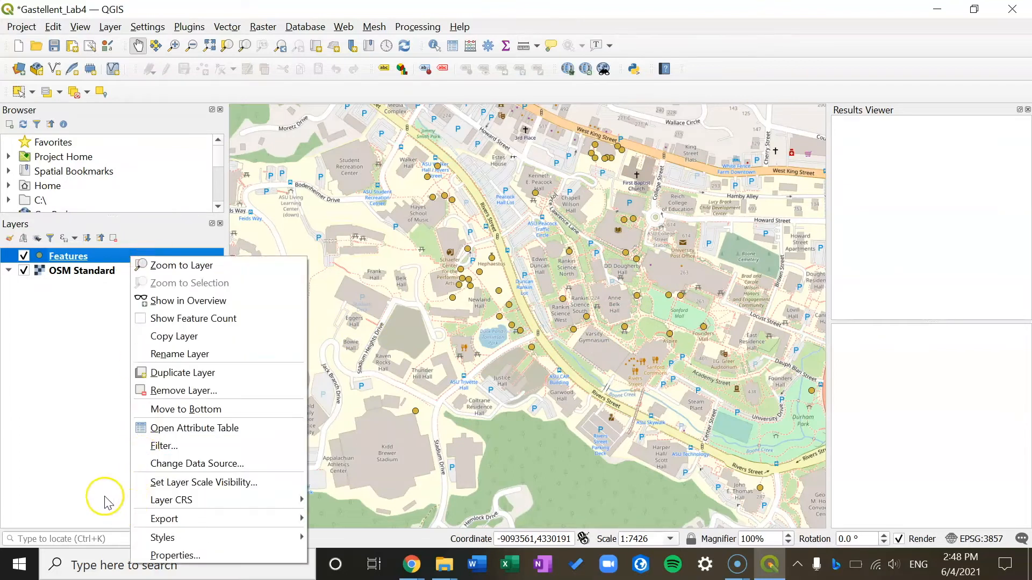
click(77, 371)
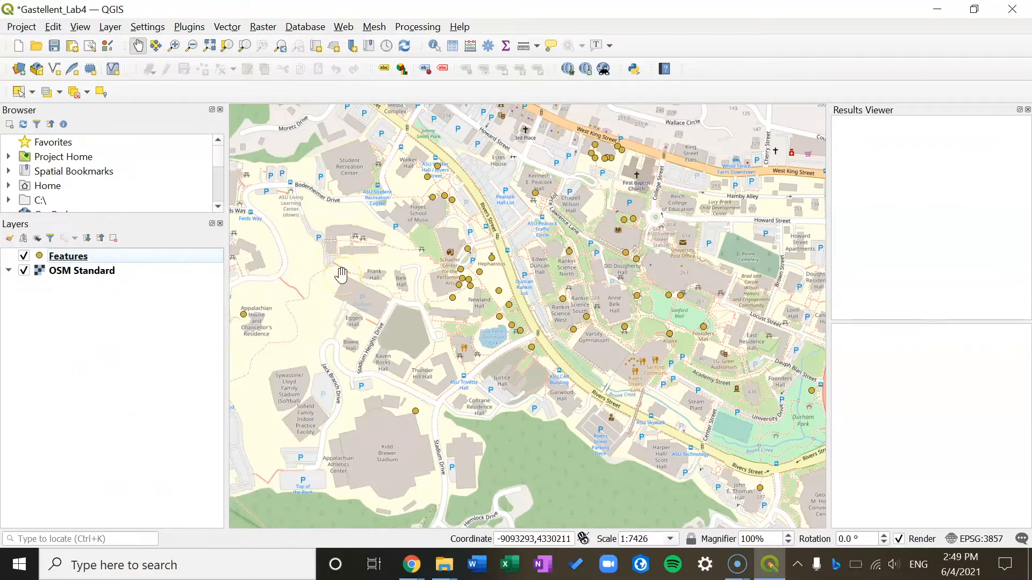
click(19, 562)
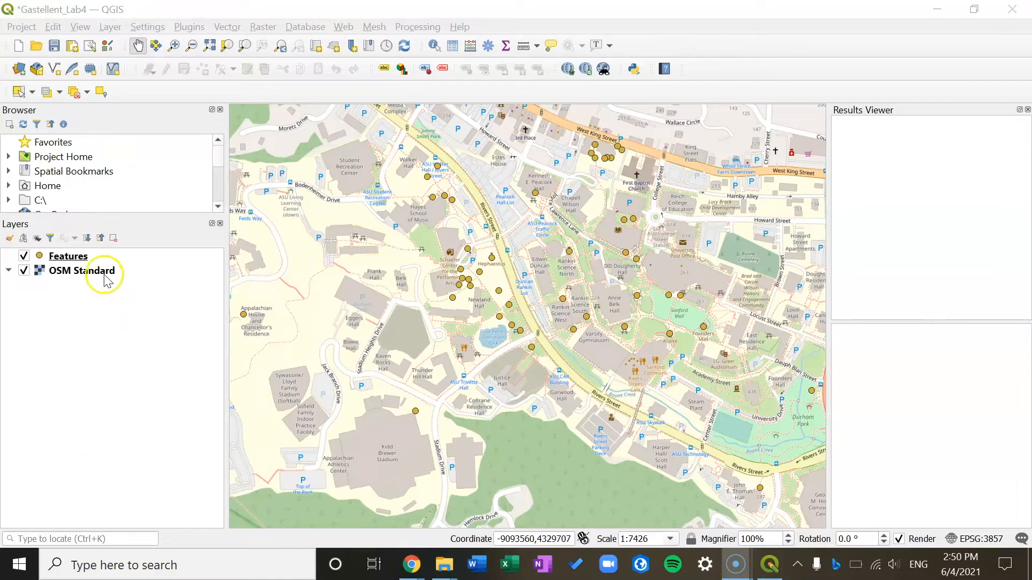
- Start exporting the Features layer as an ESRI Shapefile, with Statues in Documents > Geo2812 > Lab4 > Data as the output file
click(100, 257)
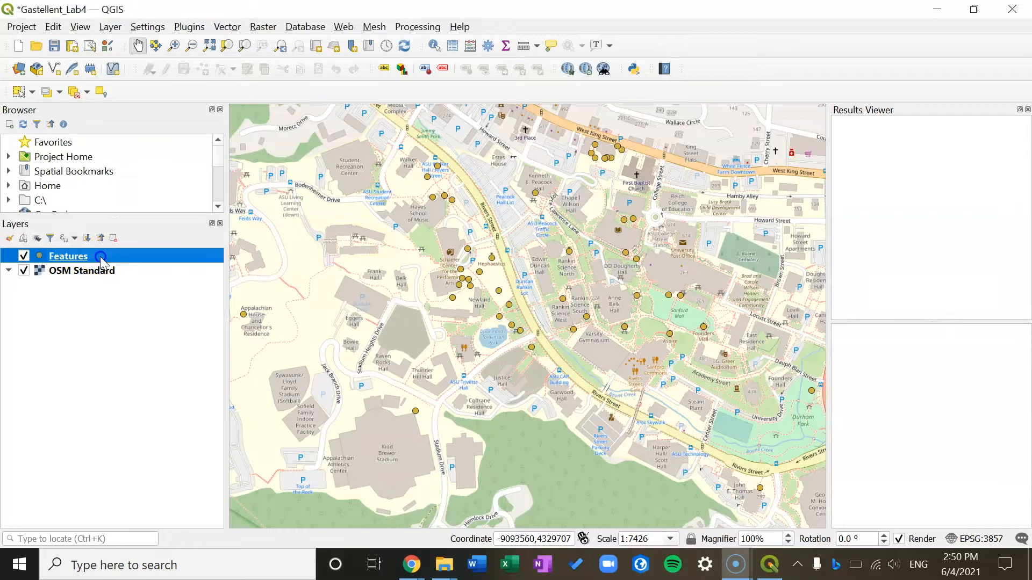
right_click(100, 256)
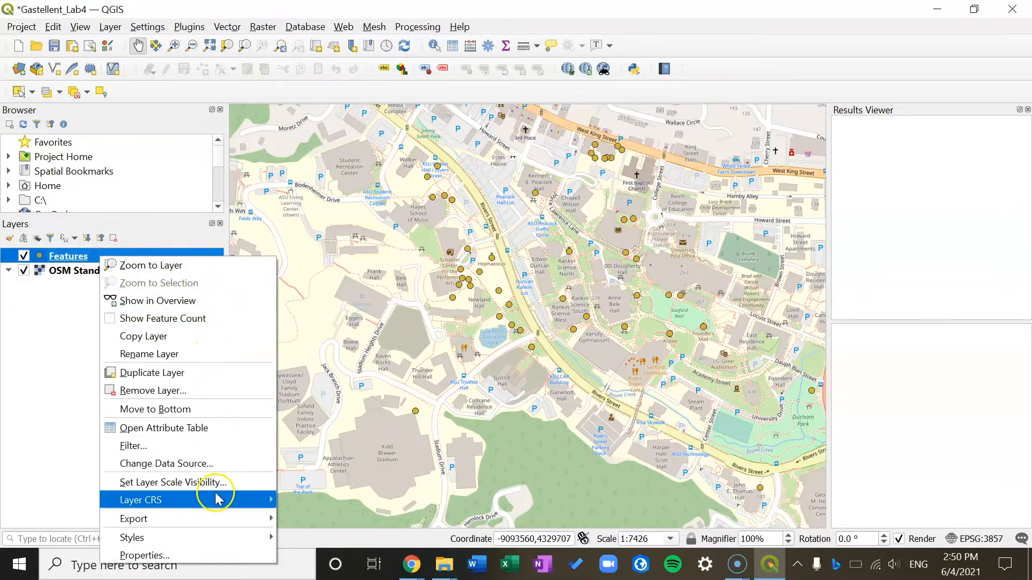
mouse_move(220, 519)
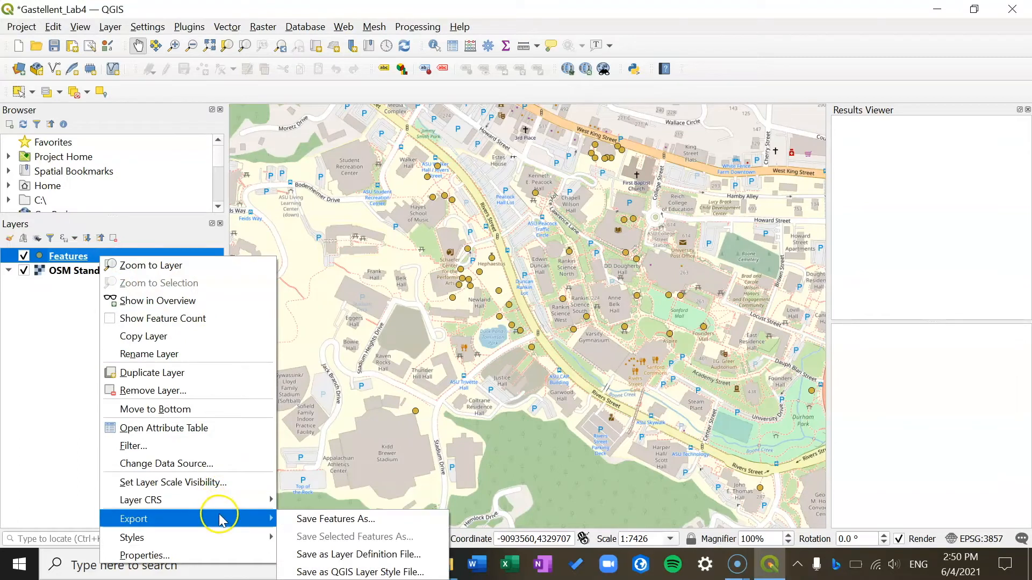
click(293, 520)
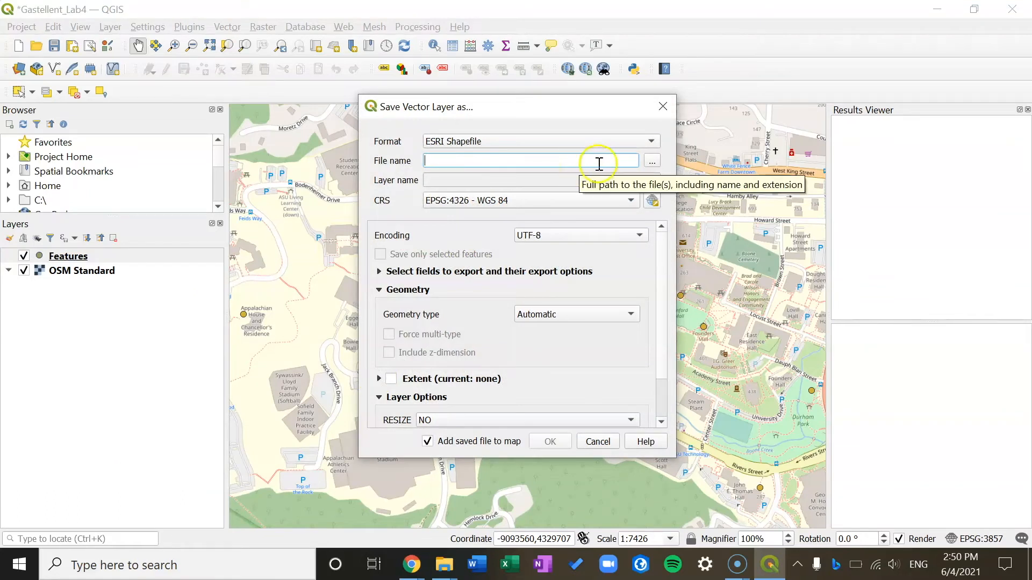
click(652, 161)
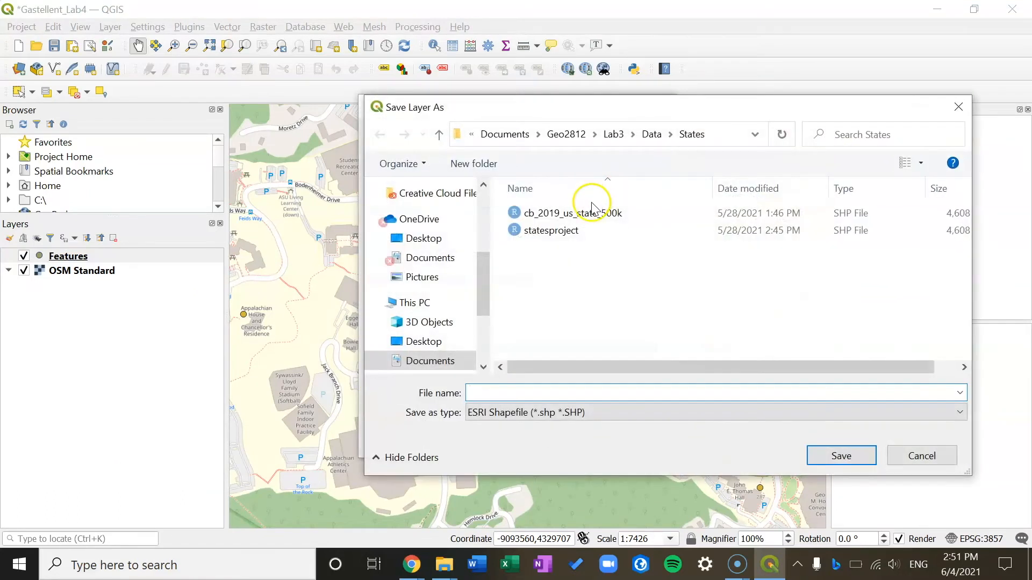
click(579, 135)
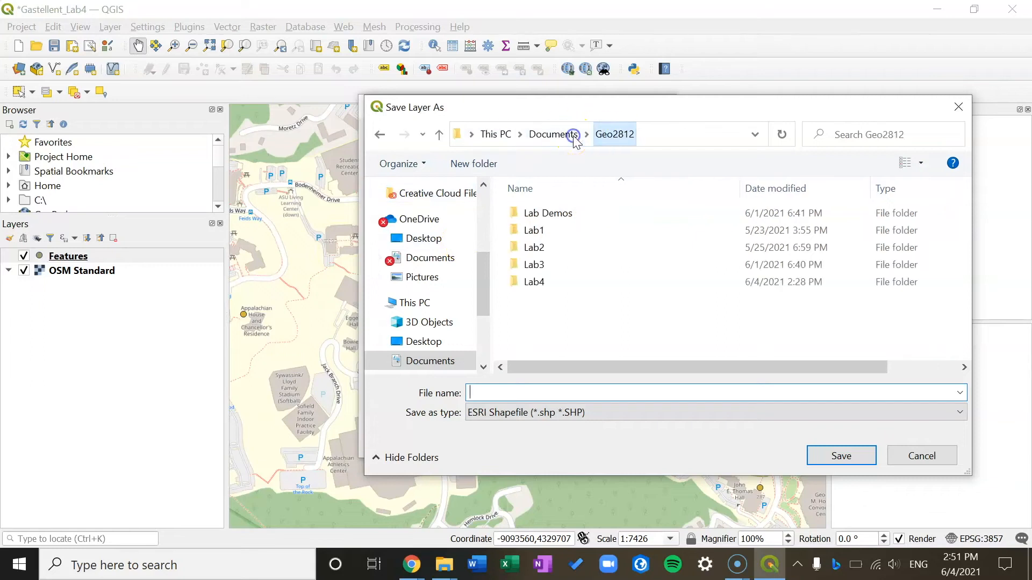
double_click(540, 280)
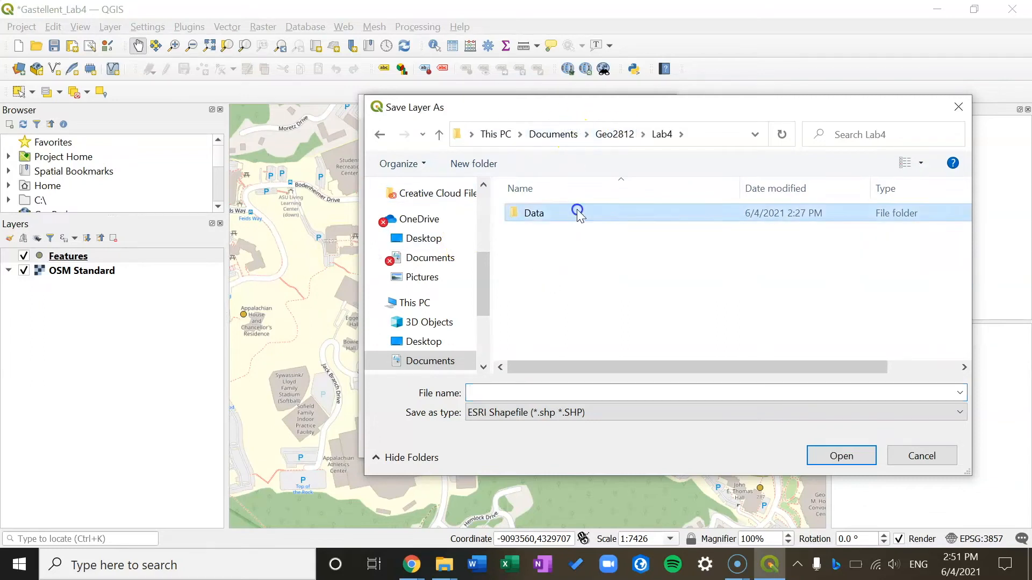
click(497, 391)
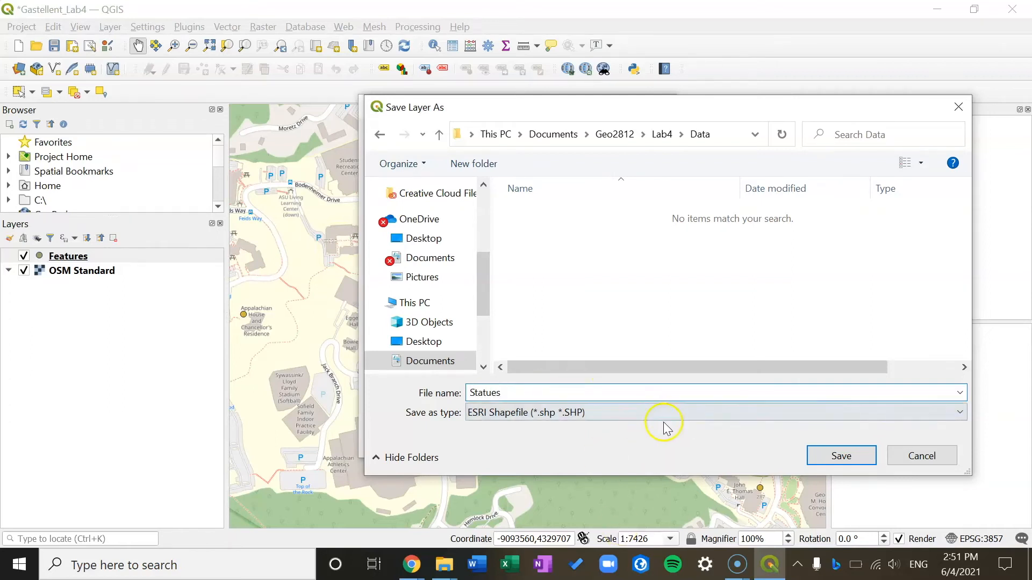
click(833, 461)
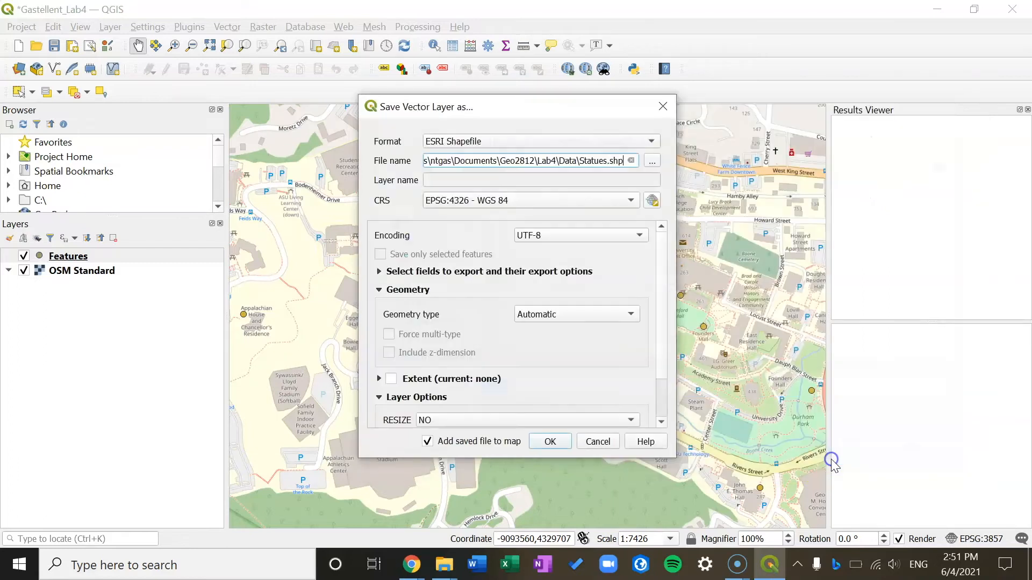
- Choose EPSG:4326 - WGS 84 as the export CRS and save the Statues shapefile, adding it to the map
click(618, 201)
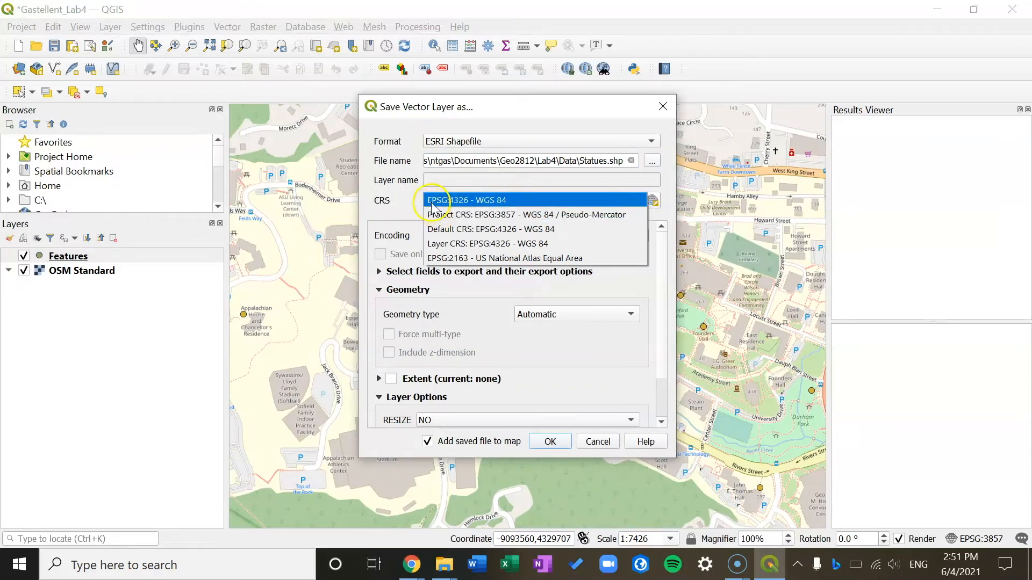
click(491, 203)
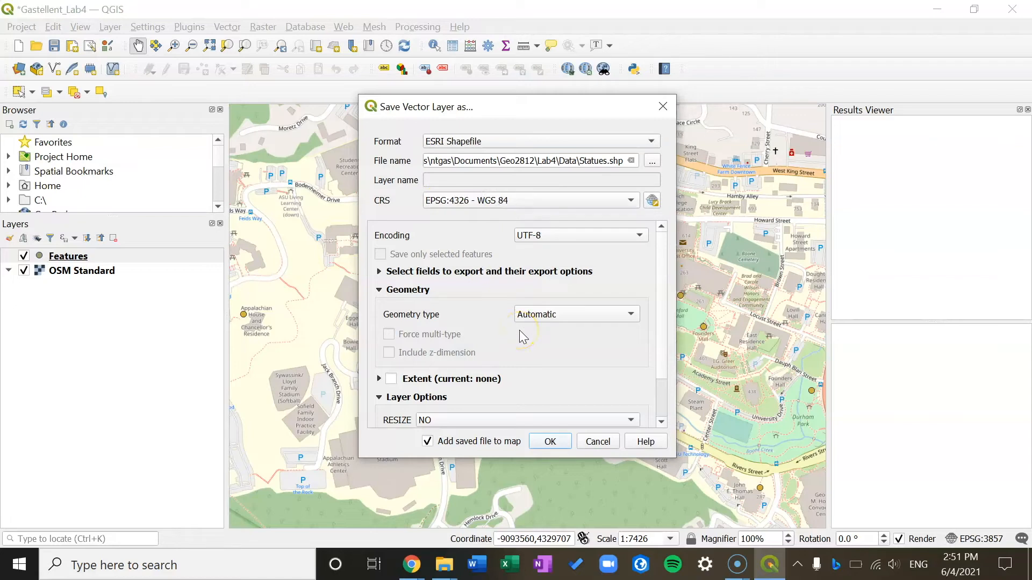
click(550, 441)
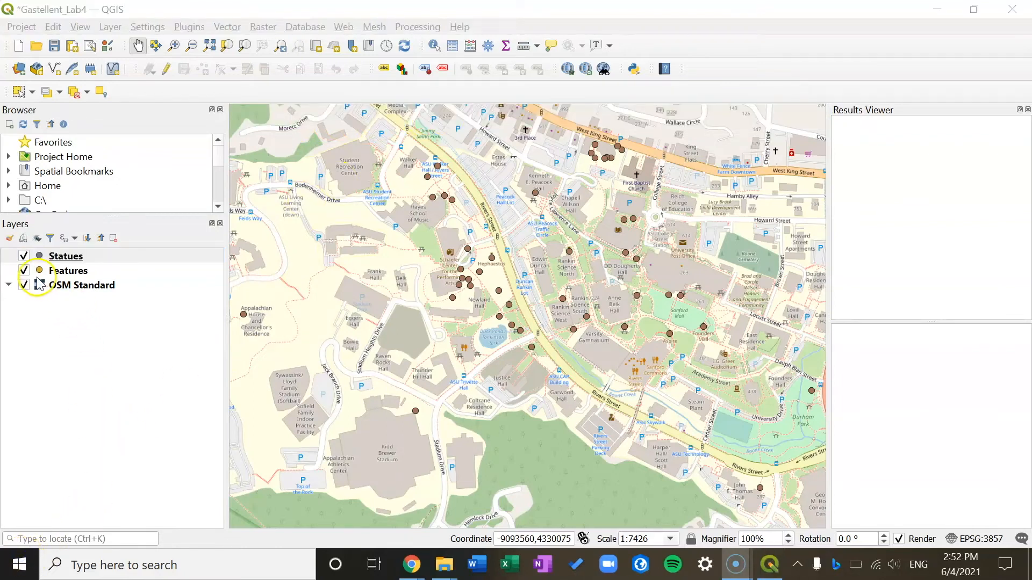
- Hide the original Features layer and save the project
click(25, 271)
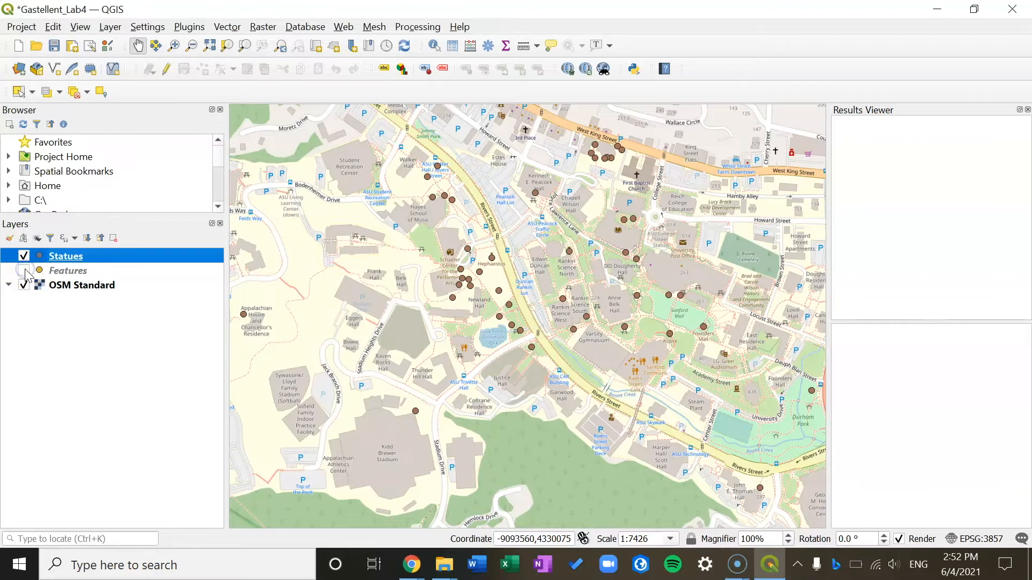
click(22, 26)
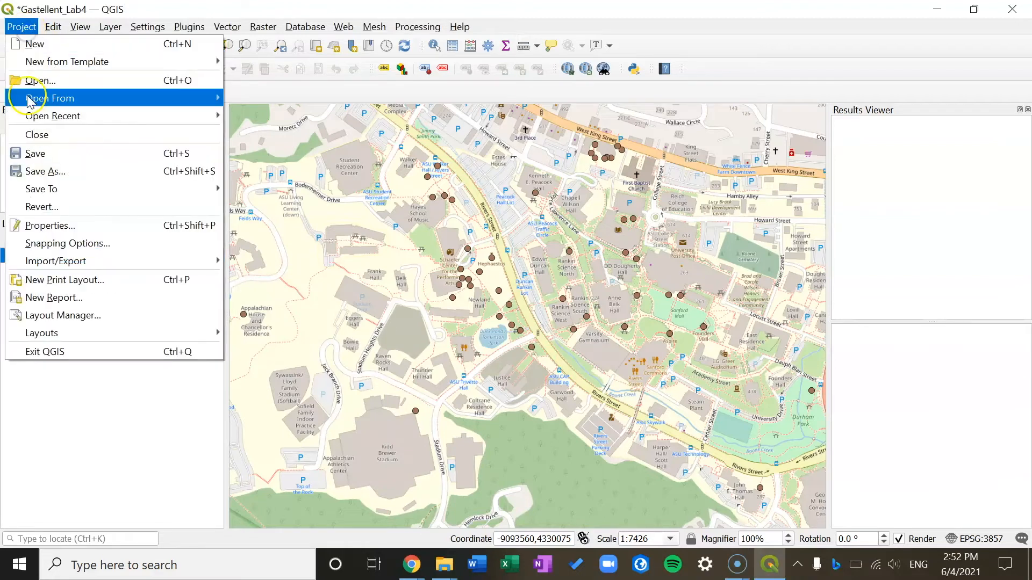
click(35, 153)
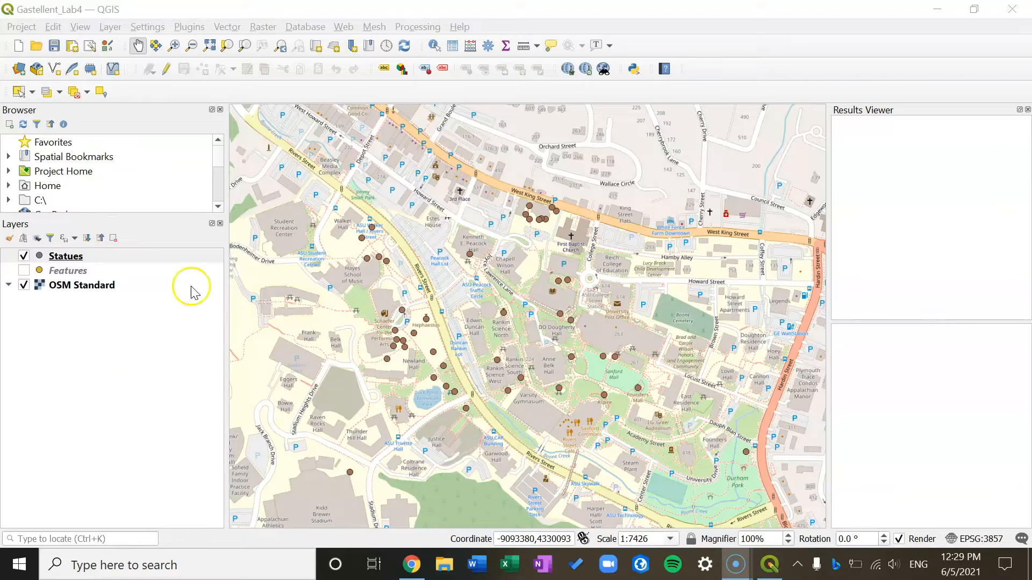
- Reduce the global opacity of the OSM Standard basemap to about 50% in its layer properties and accept the change
click(106, 307)
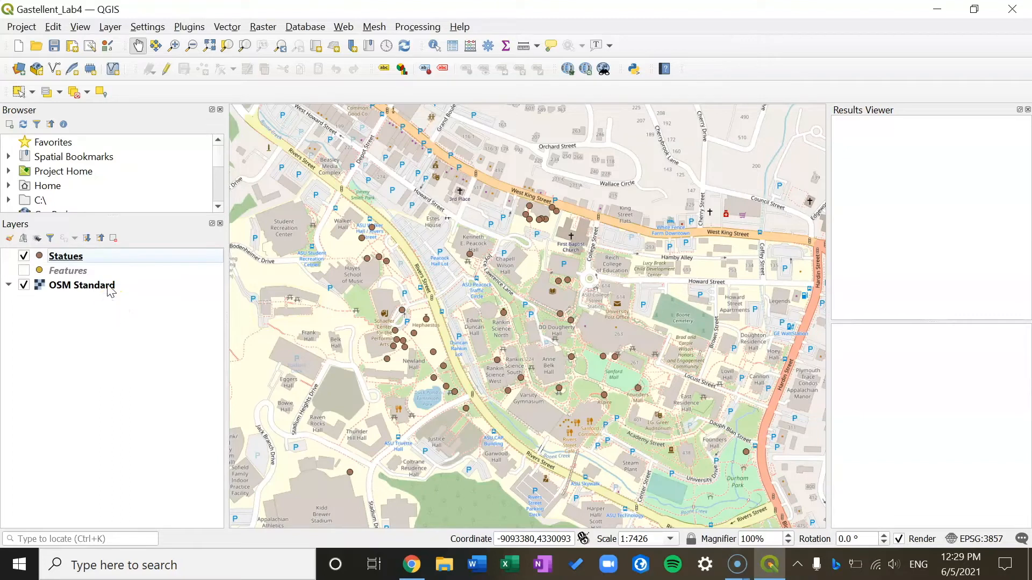
click(110, 286)
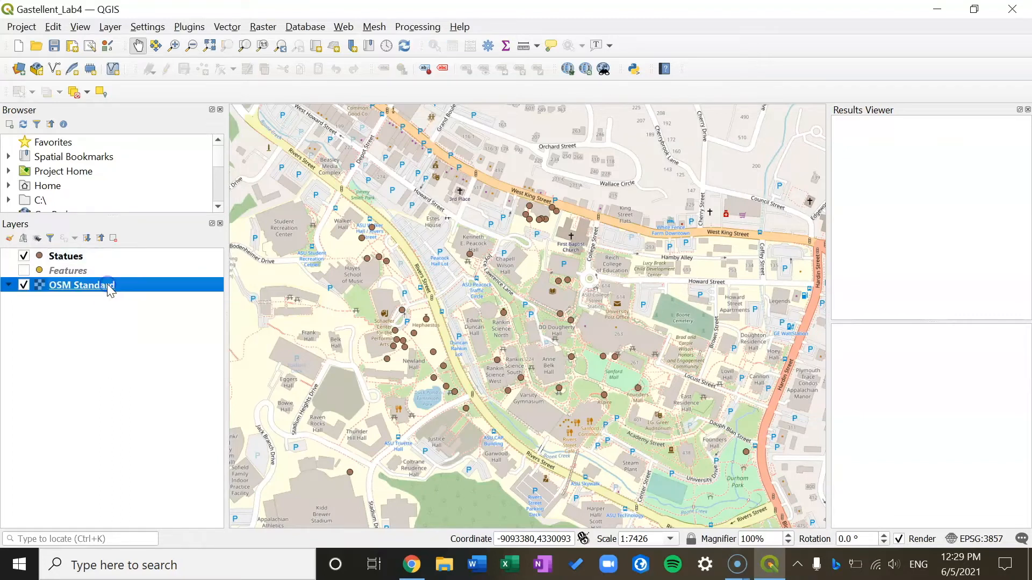
right_click(119, 284)
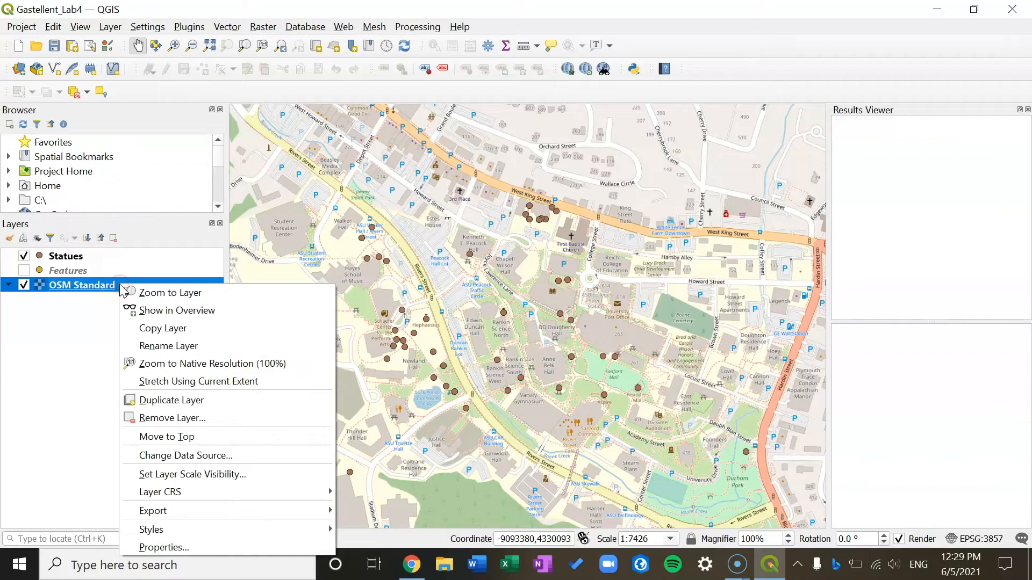
click(184, 547)
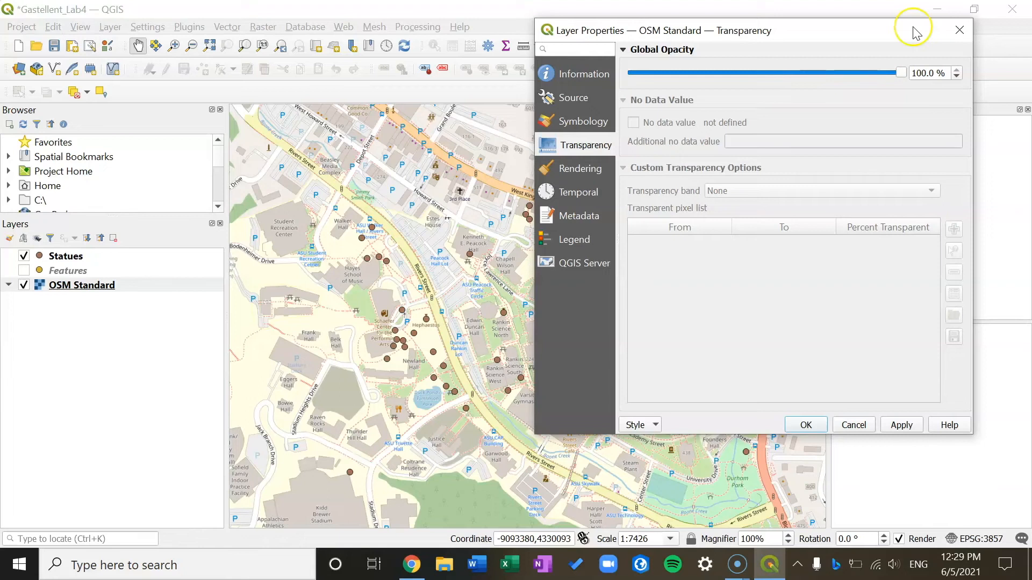
drag(909, 84, 772, 87)
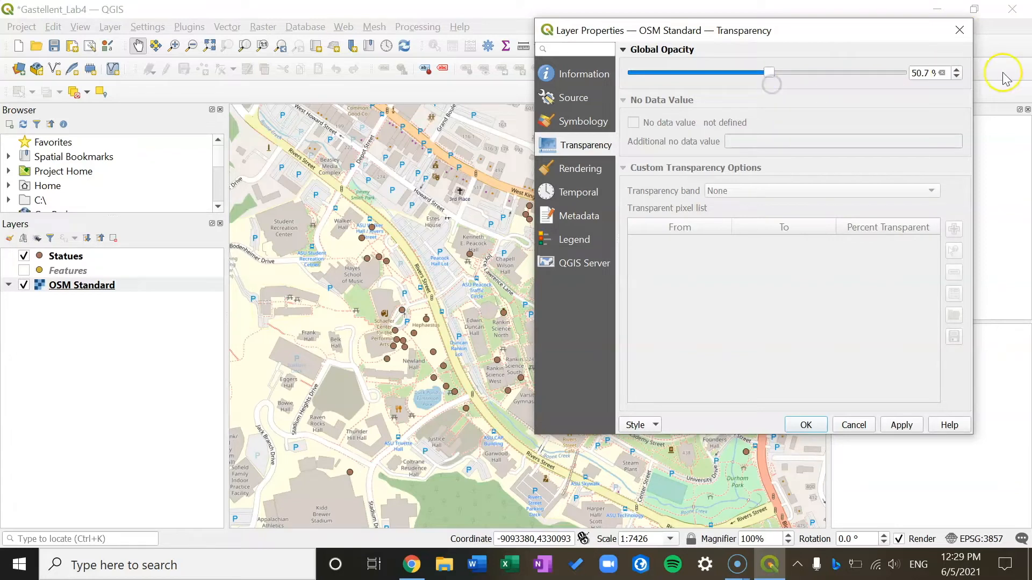
click(957, 77)
click(957, 76)
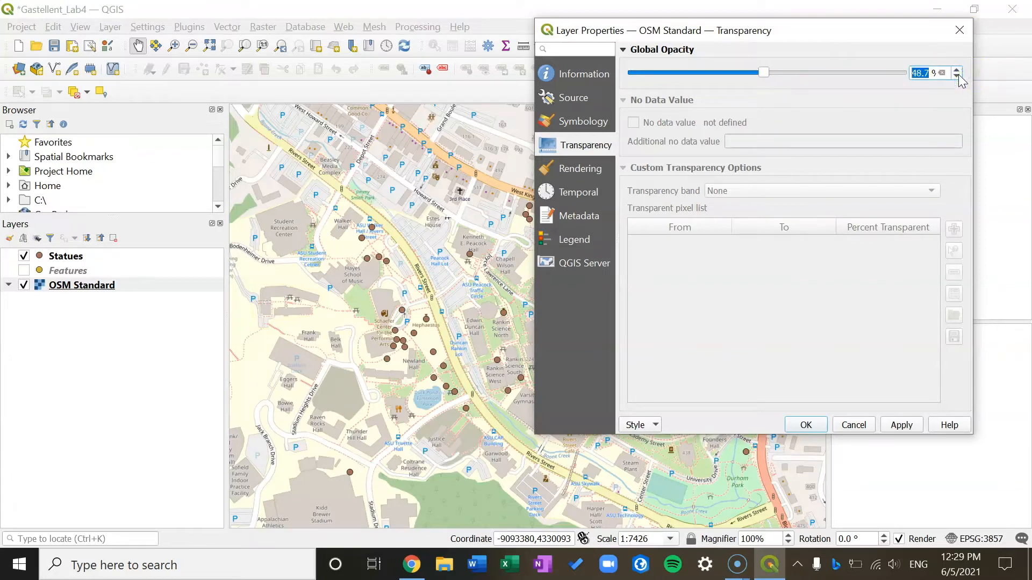
click(957, 70)
click(929, 73)
key(Return)
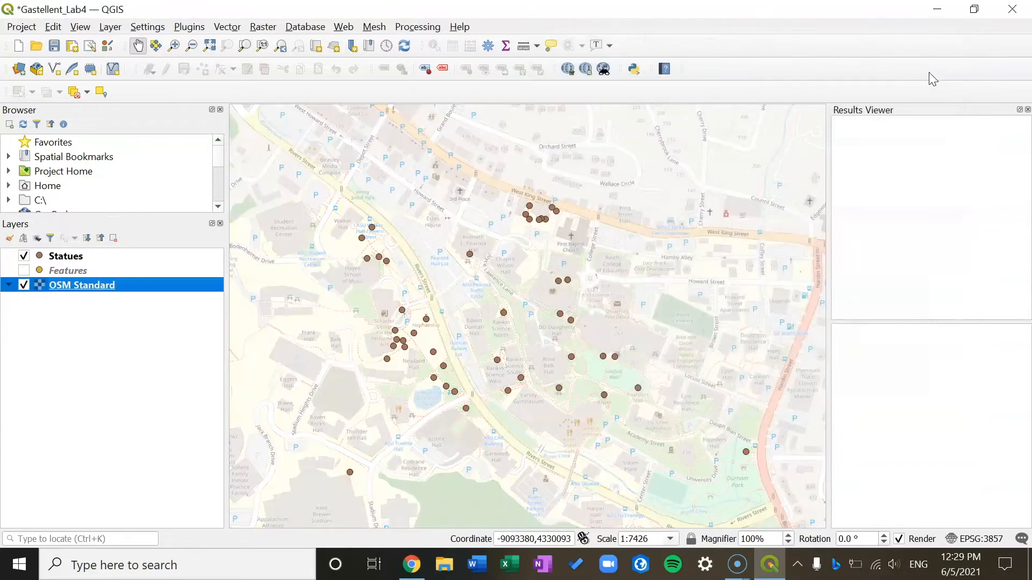
- Review the transparency settings in the OSM Standard layer's properties and accept them
click(112, 286)
right_click(115, 288)
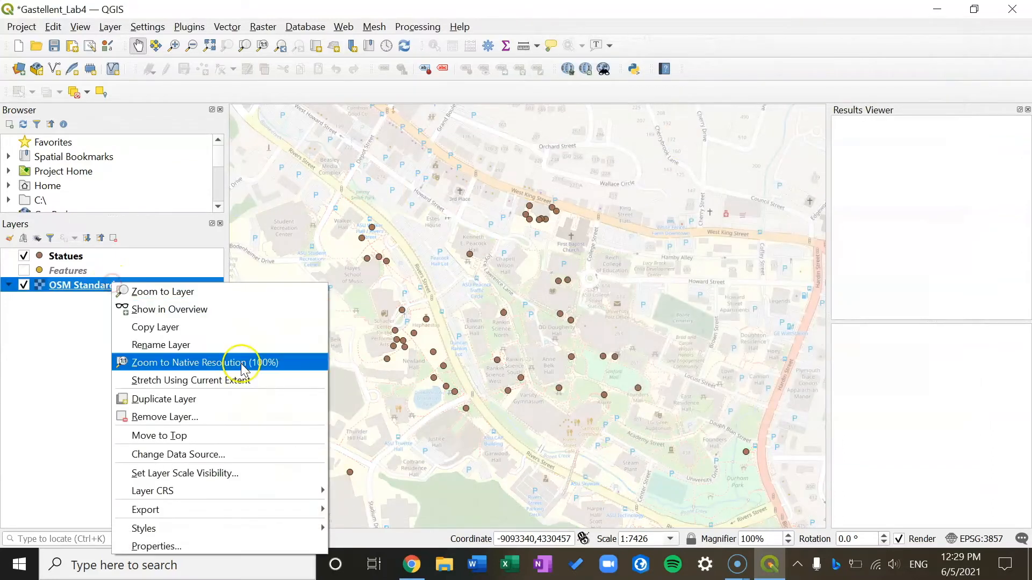
click(152, 546)
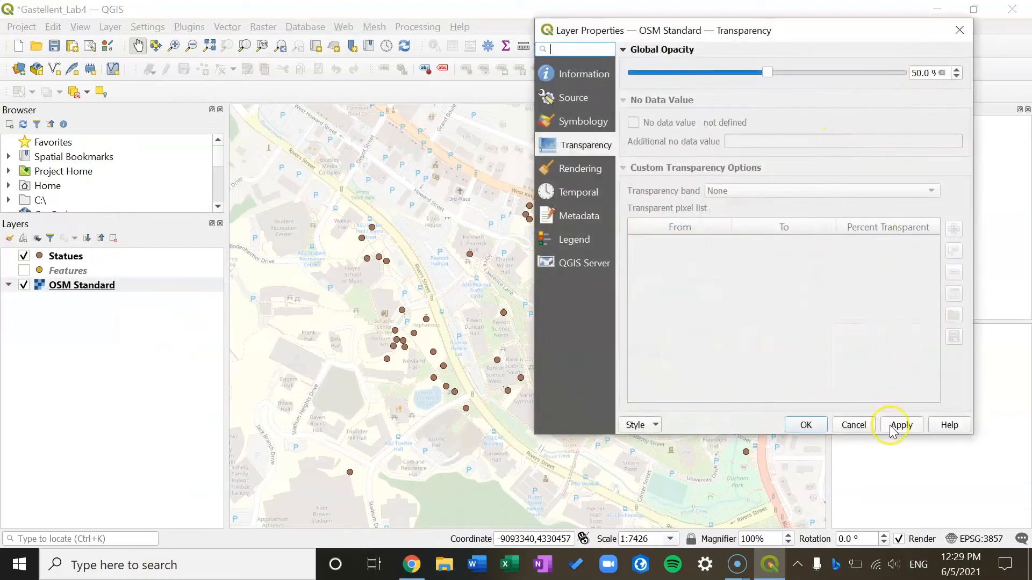
click(806, 425)
click(318, 404)
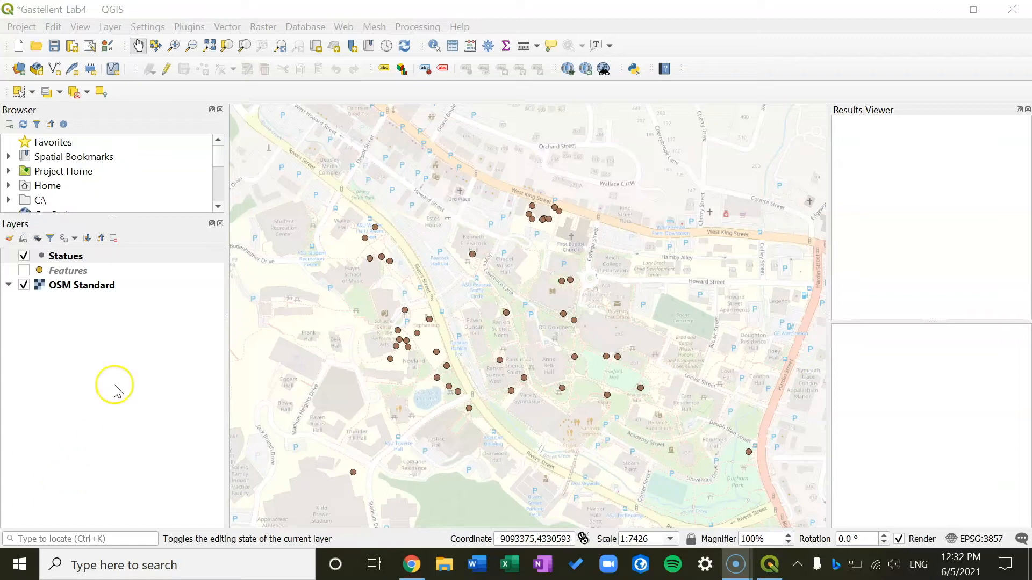
- Change the Statues layer's simple marker to the filled cross shape in its symbology and apply it
click(132, 257)
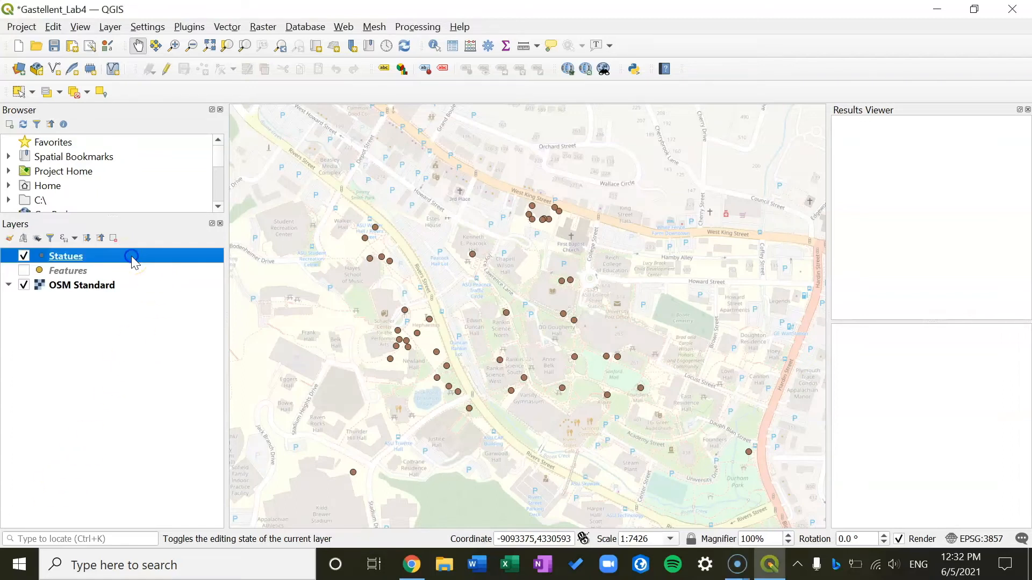
right_click(131, 256)
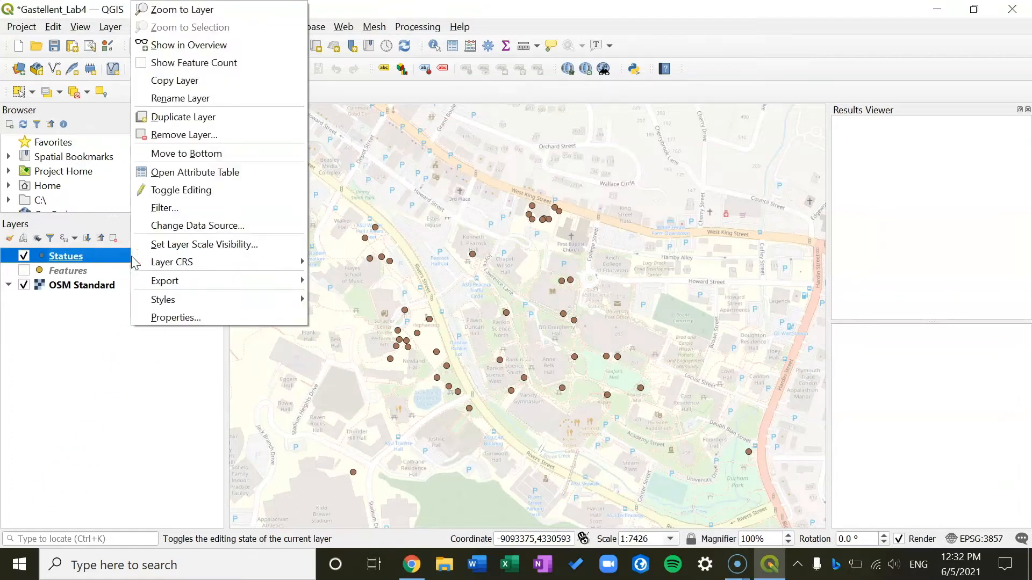
click(202, 319)
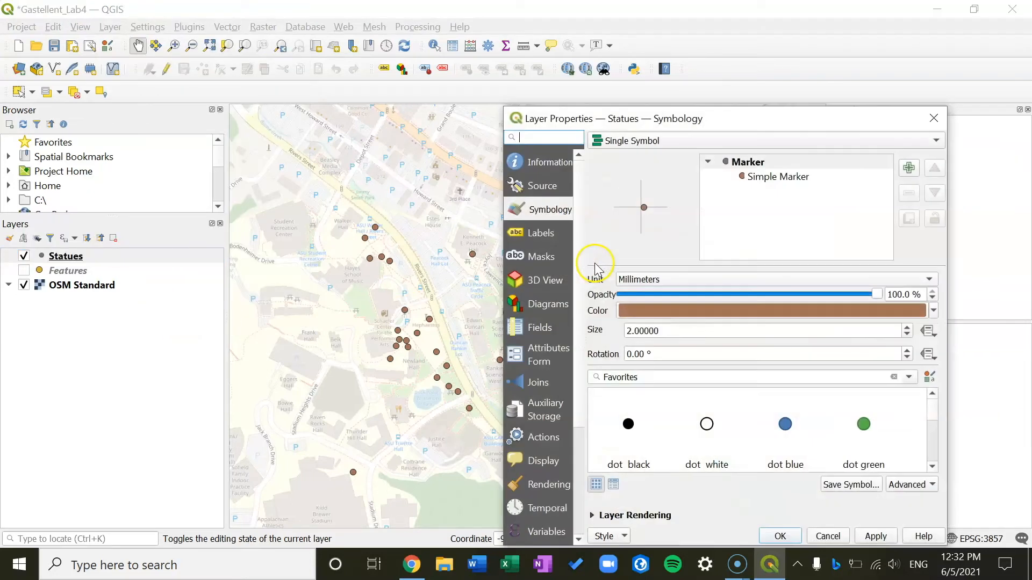
click(804, 176)
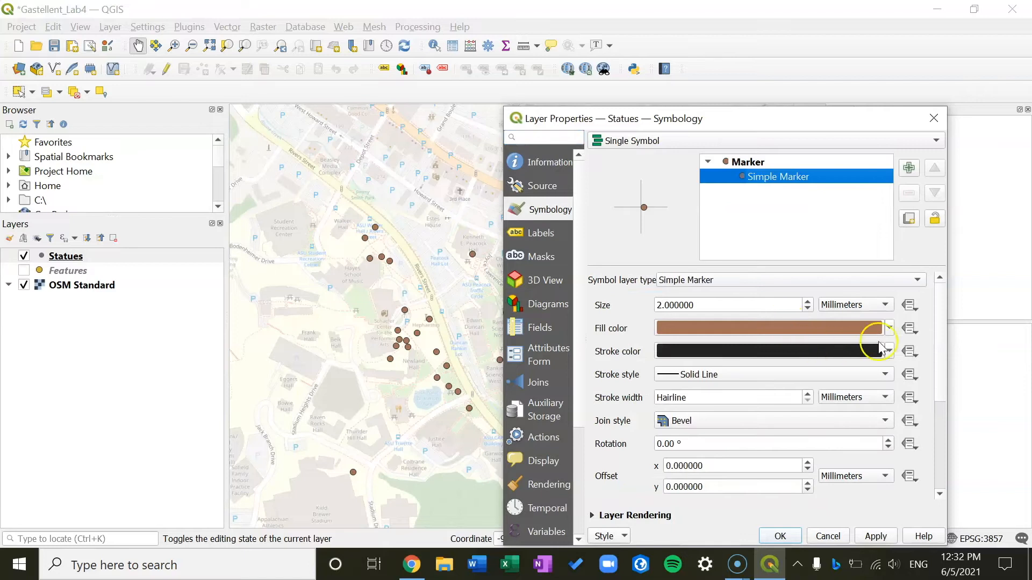
drag(941, 333, 935, 422)
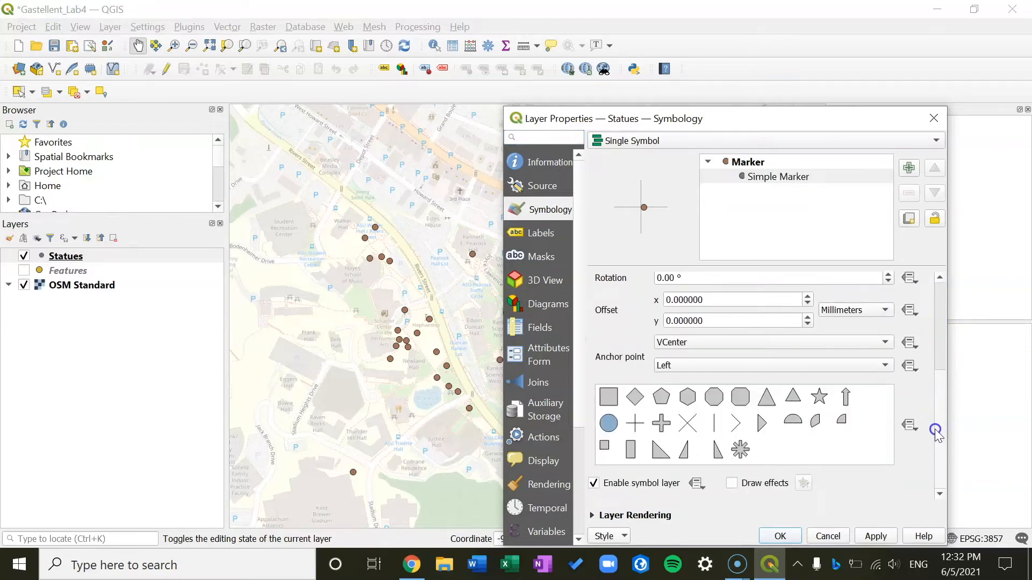
click(661, 425)
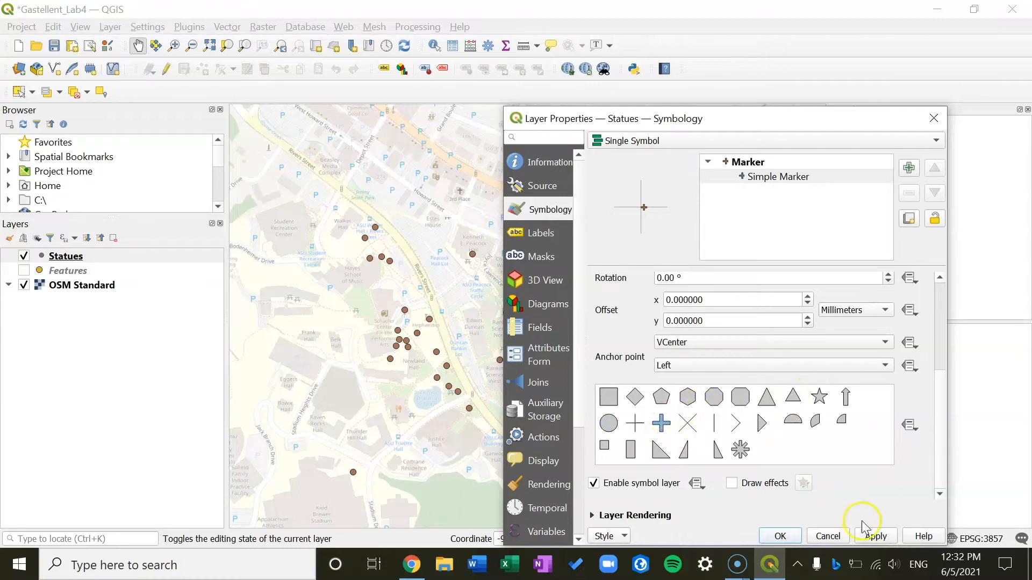
click(874, 537)
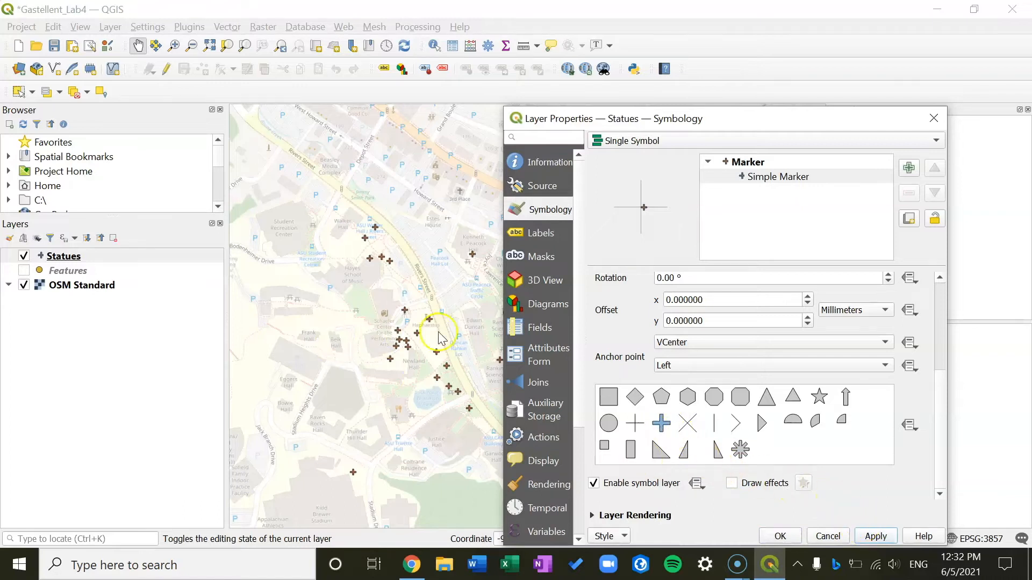
- Set the fill color of the Statues cross marker to blue and apply it
drag(774, 119, 779, 80)
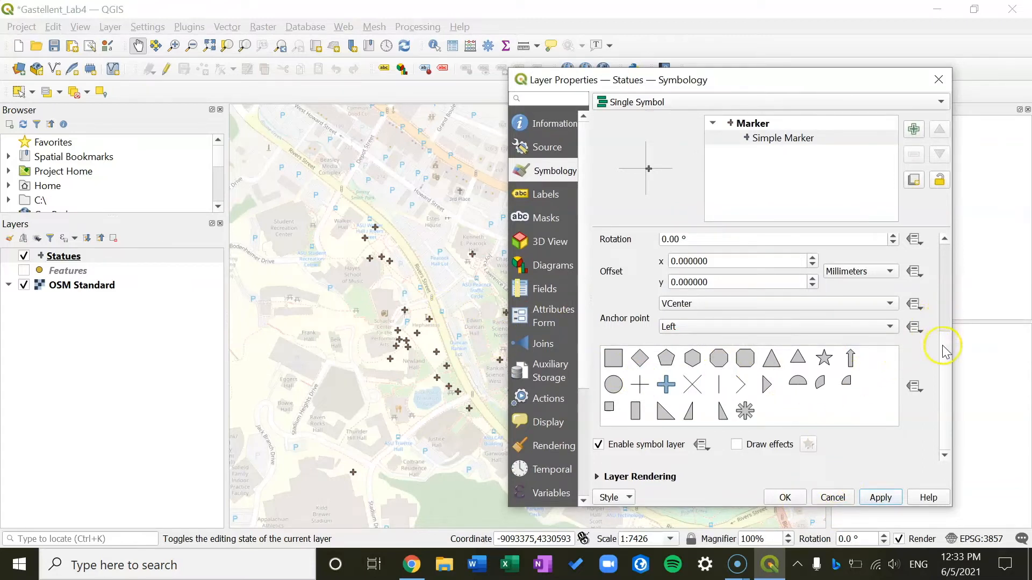
scroll(946, 331, up, 5)
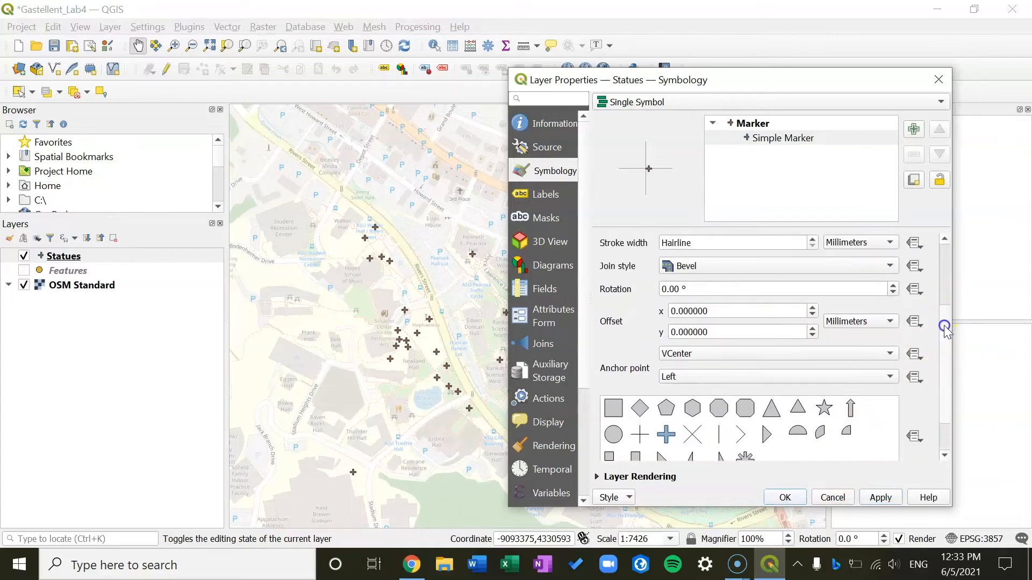
click(894, 291)
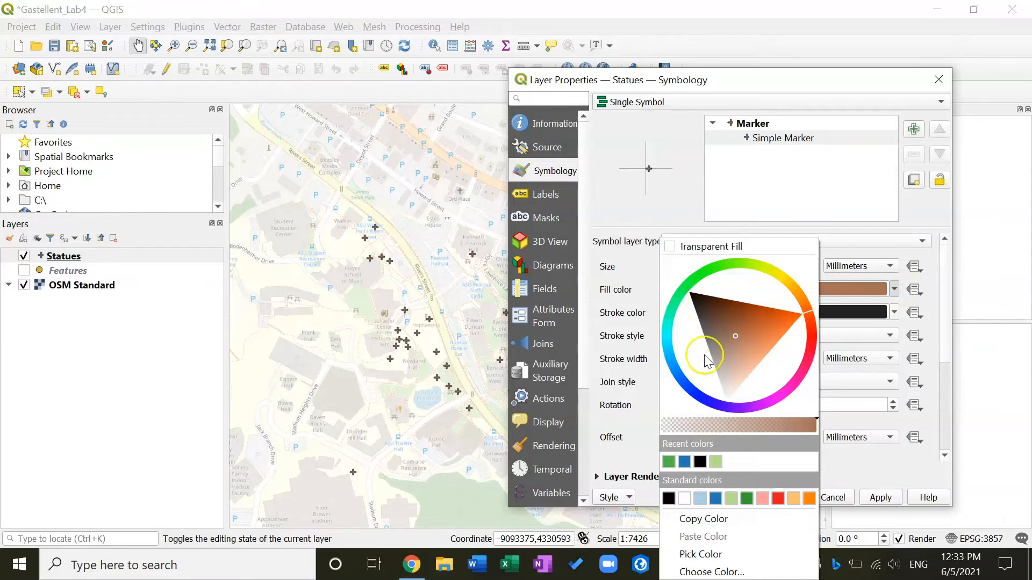
click(698, 402)
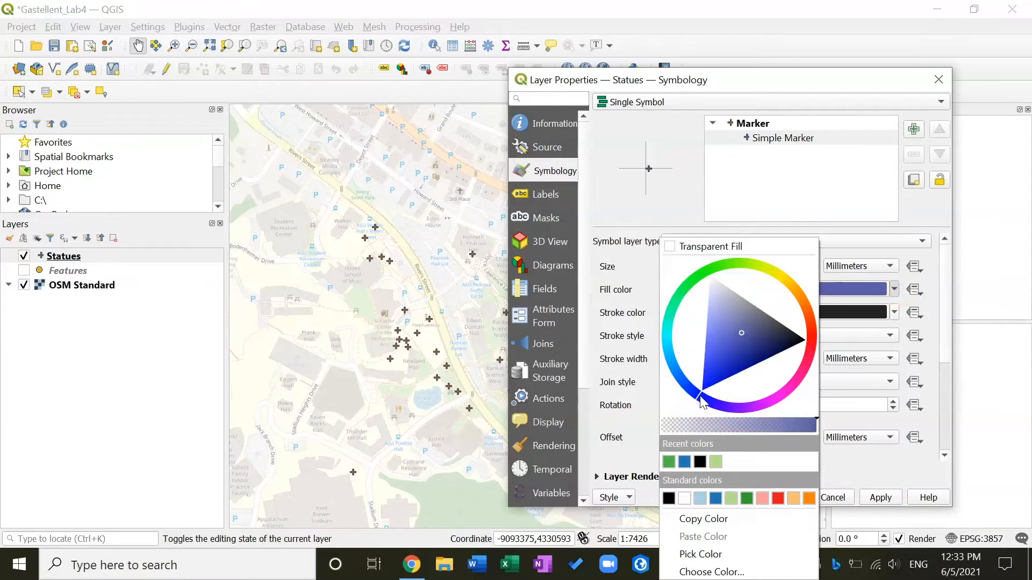
click(841, 465)
click(877, 497)
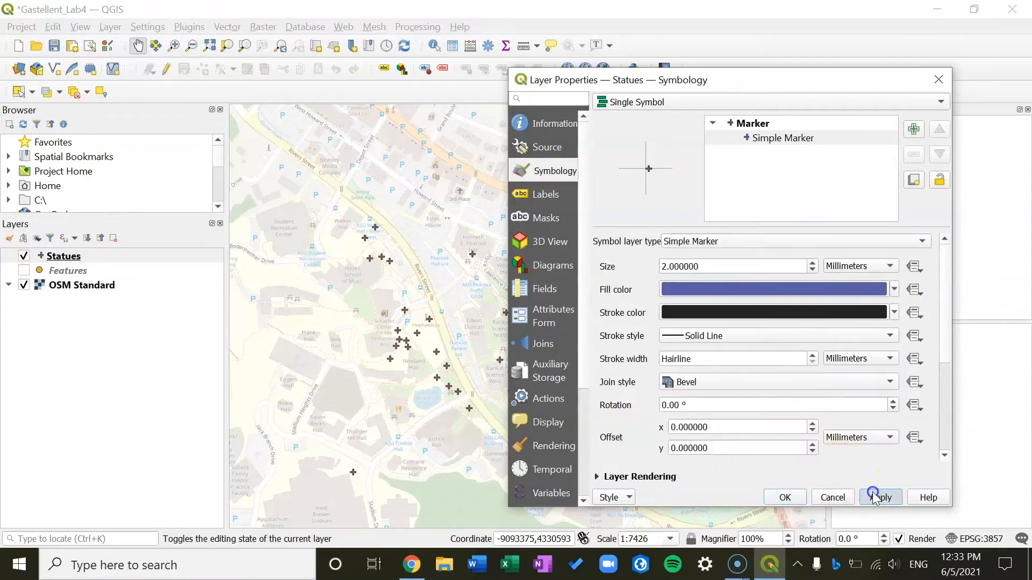
- Set the fill color of the Statues cross marker to green, apply it and accept the symbology
click(895, 289)
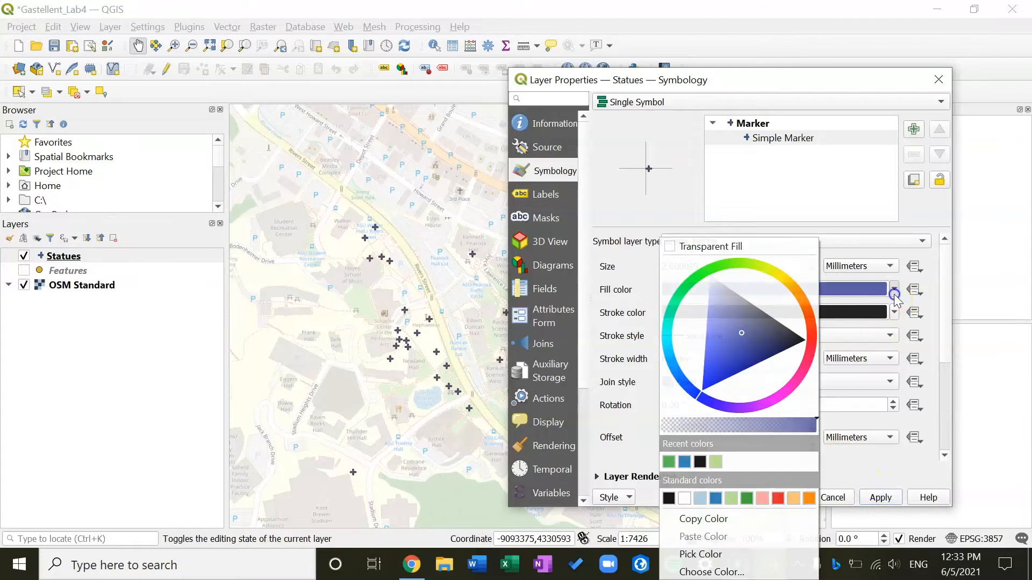
click(711, 275)
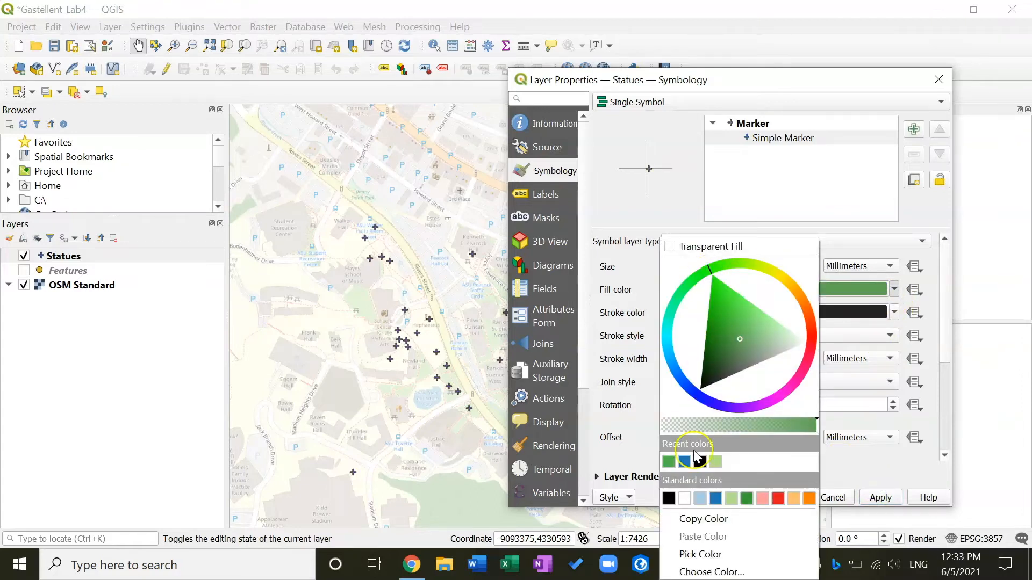
click(843, 464)
click(879, 492)
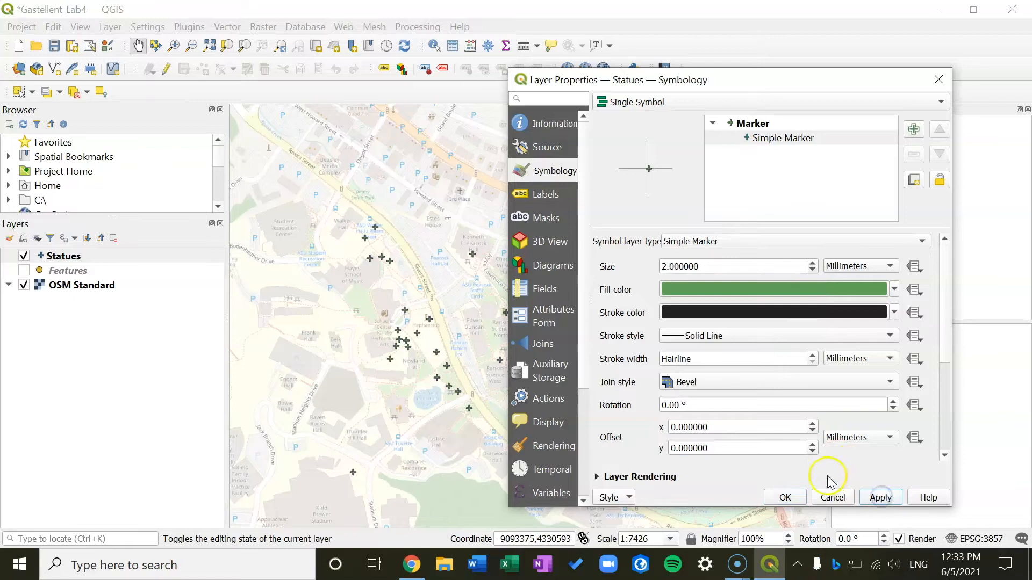
click(785, 495)
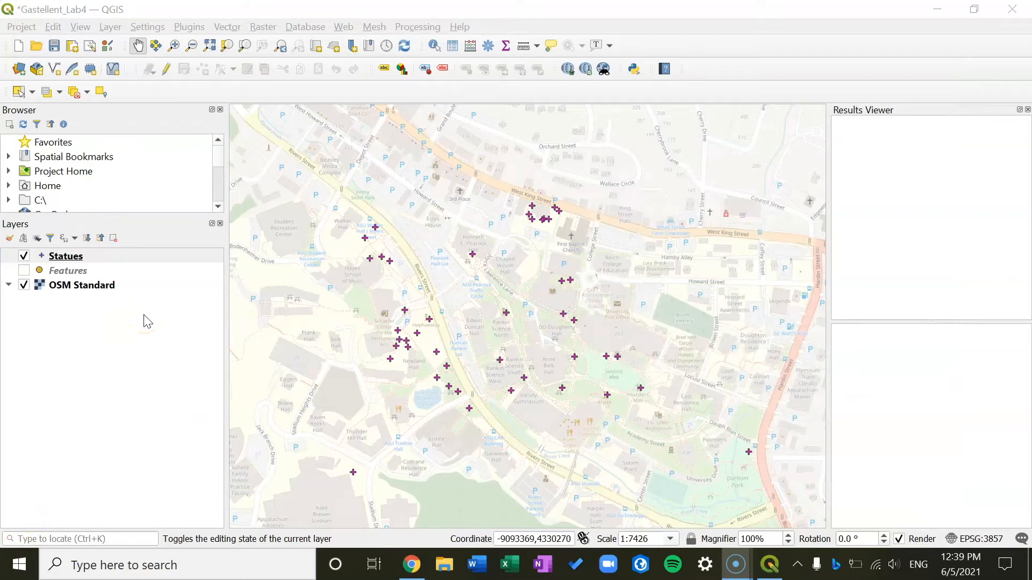
- Turn on Single Labels for the Statues layer using the Name field and apply them to the map
click(161, 261)
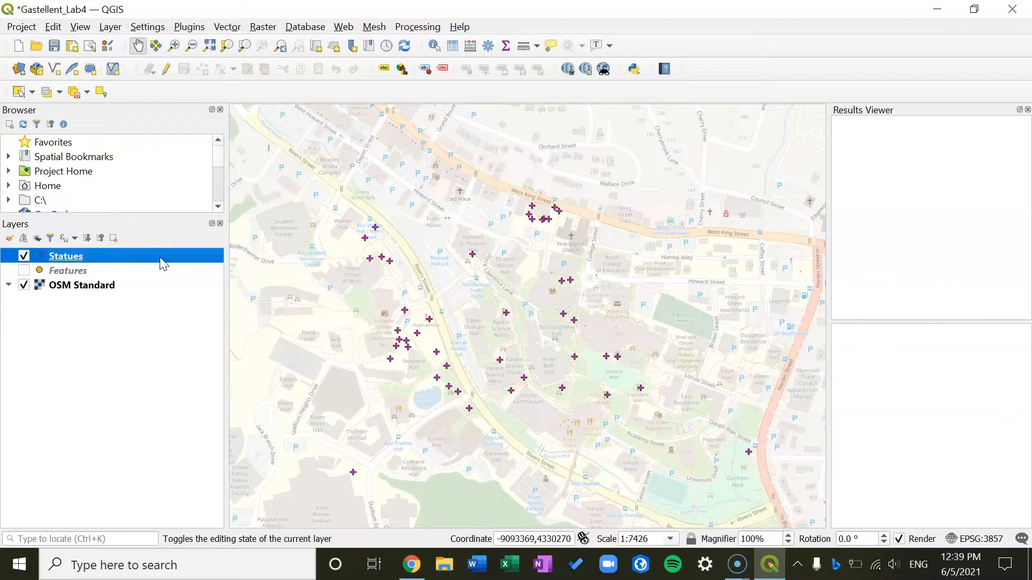
right_click(160, 257)
click(193, 318)
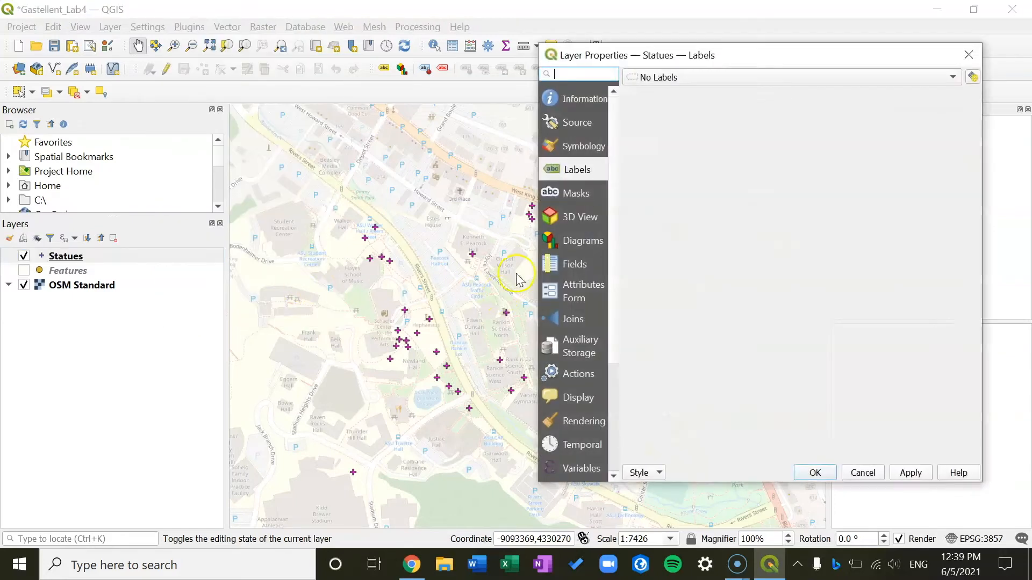
click(729, 74)
click(712, 92)
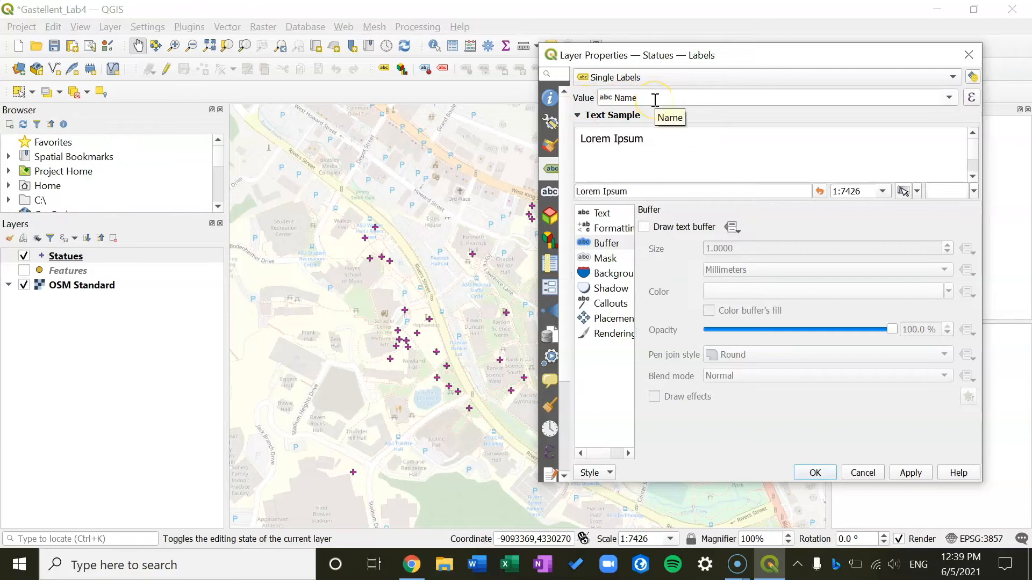
click(908, 473)
drag(771, 57, 919, 92)
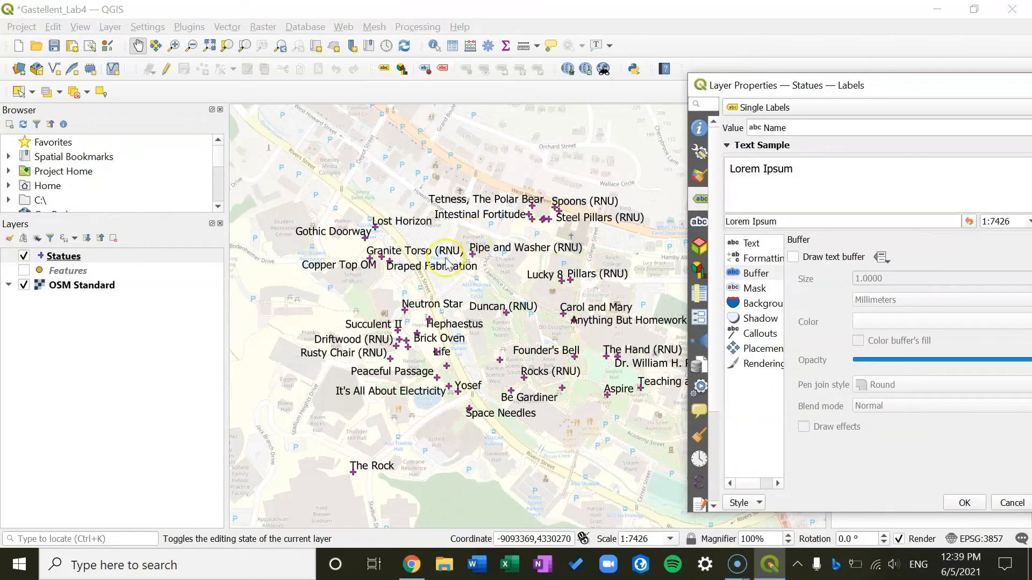
- Enable a text buffer on the Statues labels, apply it and accept the layer properties
drag(875, 85, 654, 55)
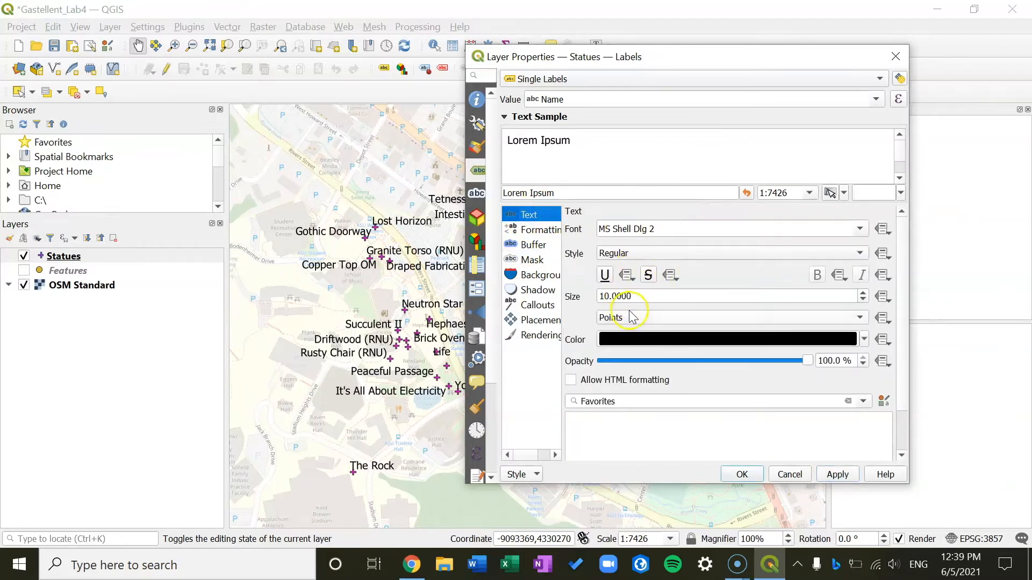
click(546, 248)
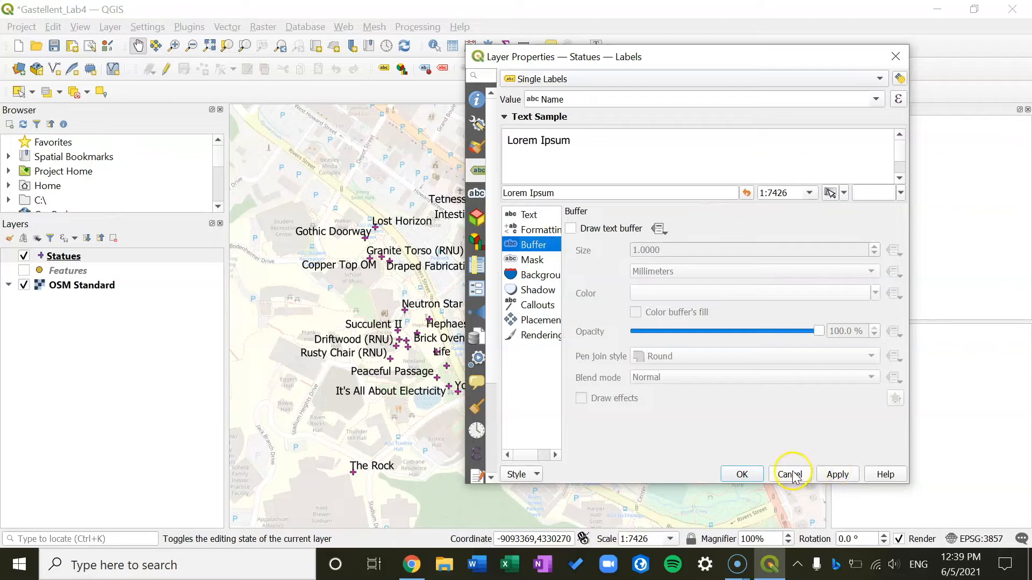
click(572, 230)
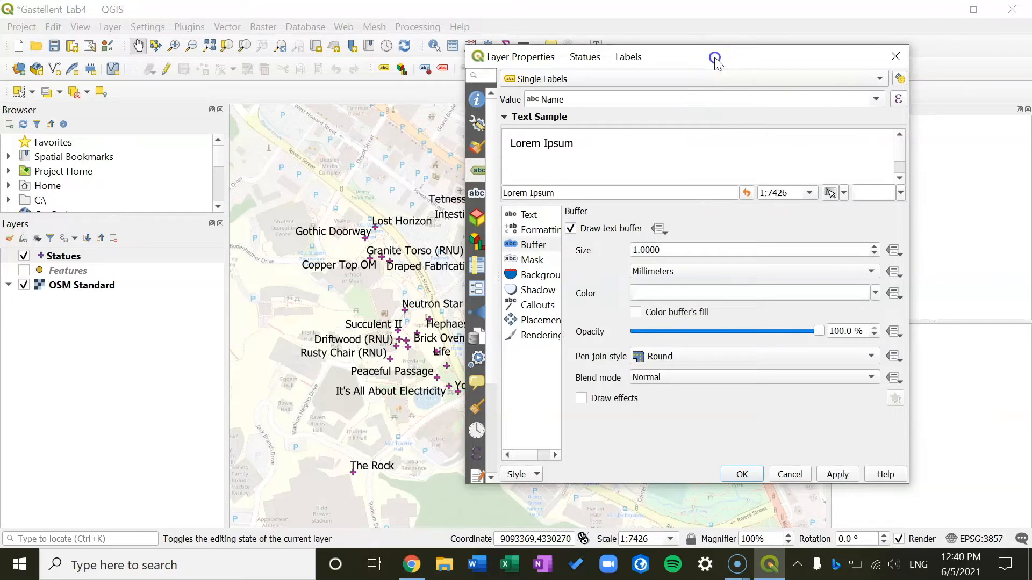
drag(715, 55, 756, 49)
click(879, 468)
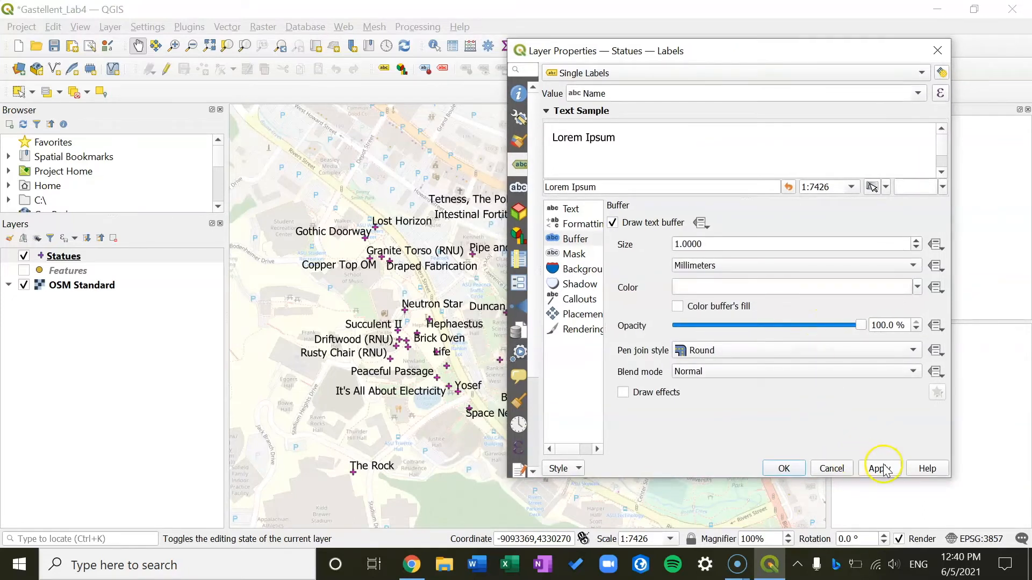
drag(754, 56, 927, 225)
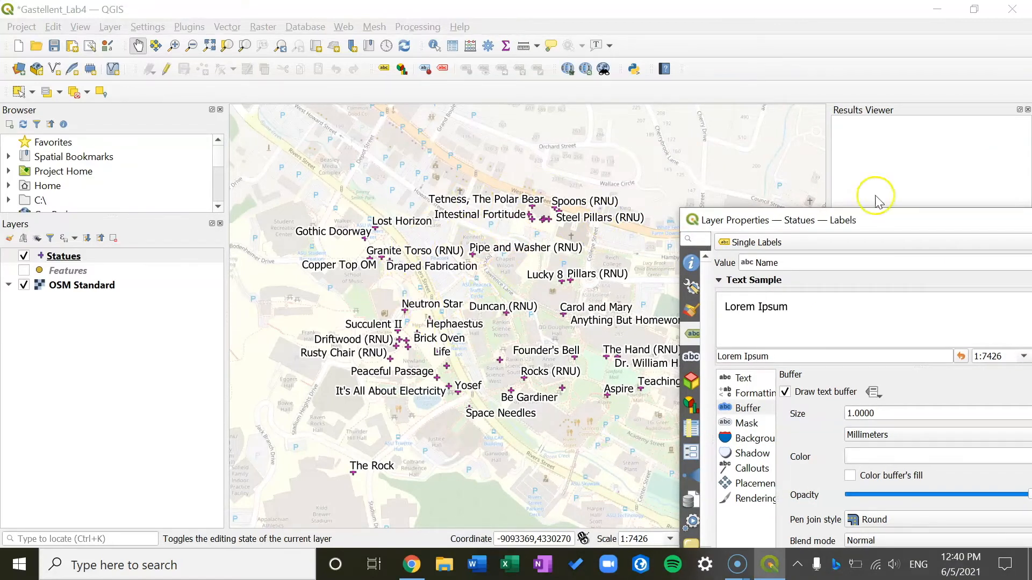
drag(906, 232, 768, 101)
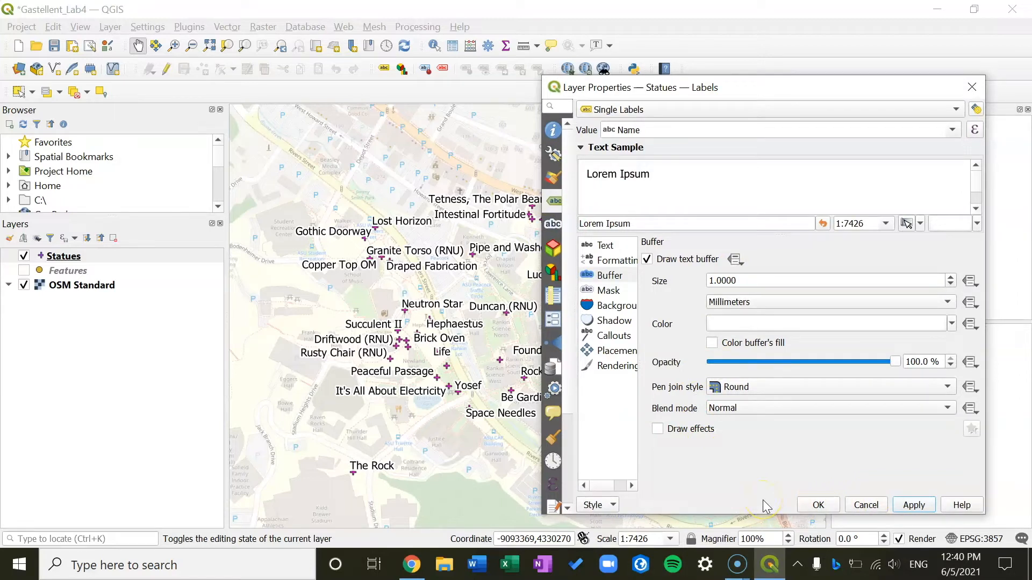
click(816, 506)
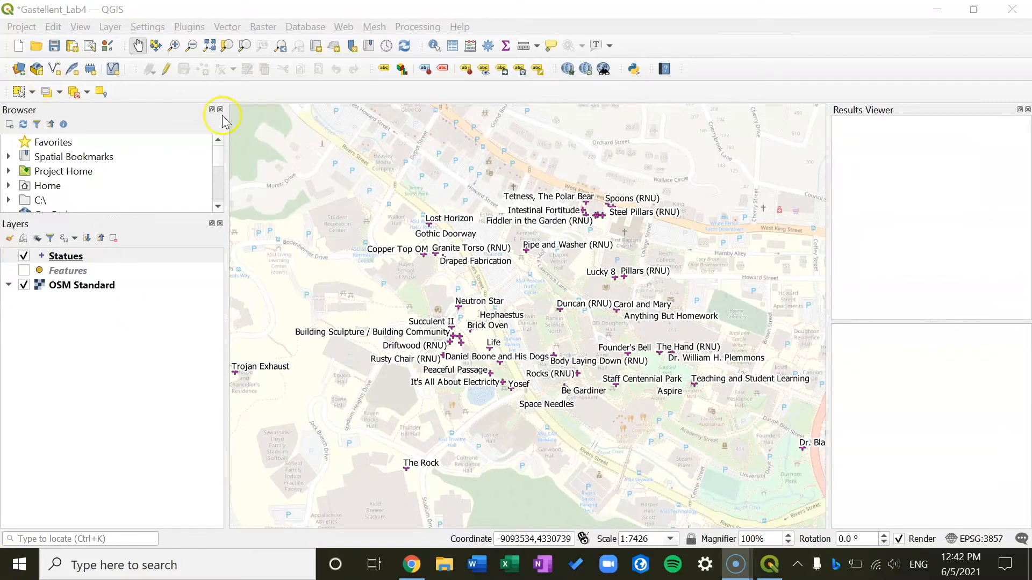
- Save the project with the labeled Statues layer
click(189, 125)
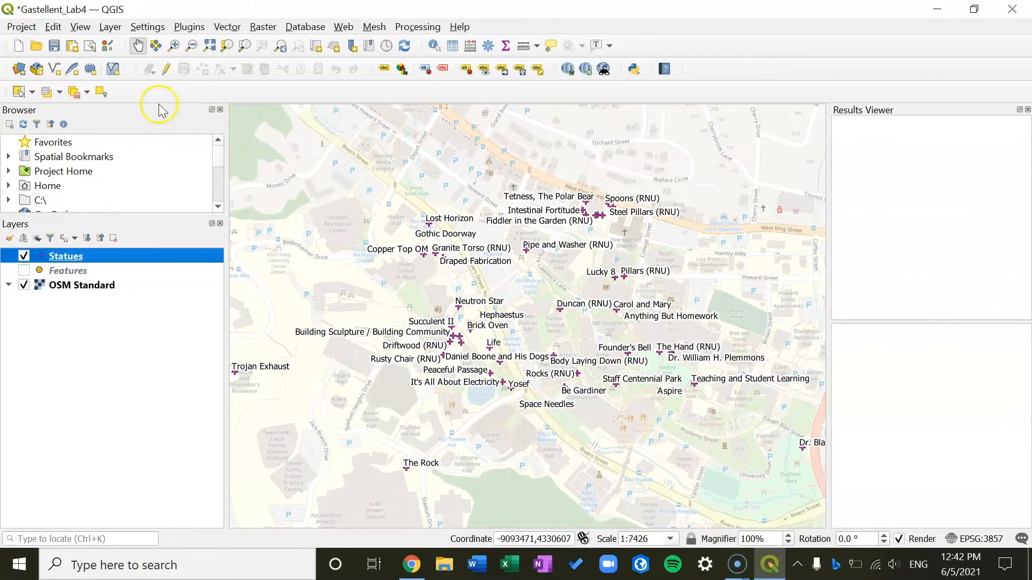
click(34, 31)
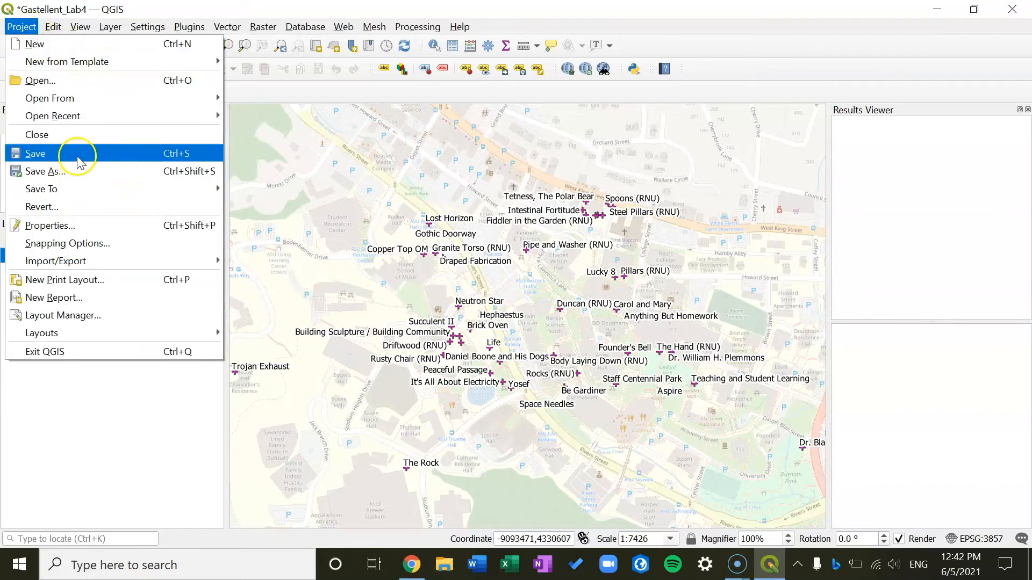
click(73, 154)
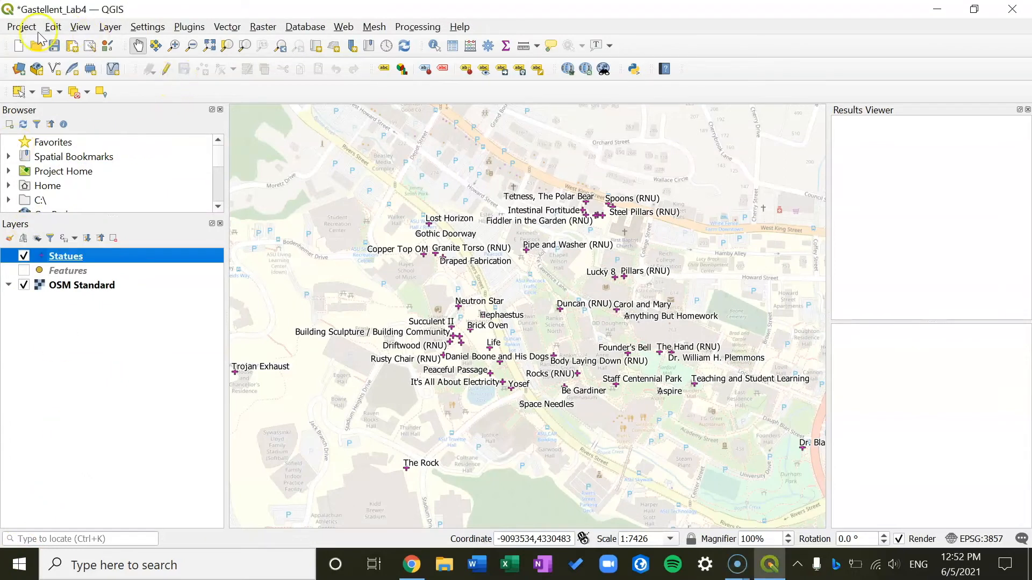
- Create a new print layout titled with the author's surname followed by _NewLayout4
click(22, 26)
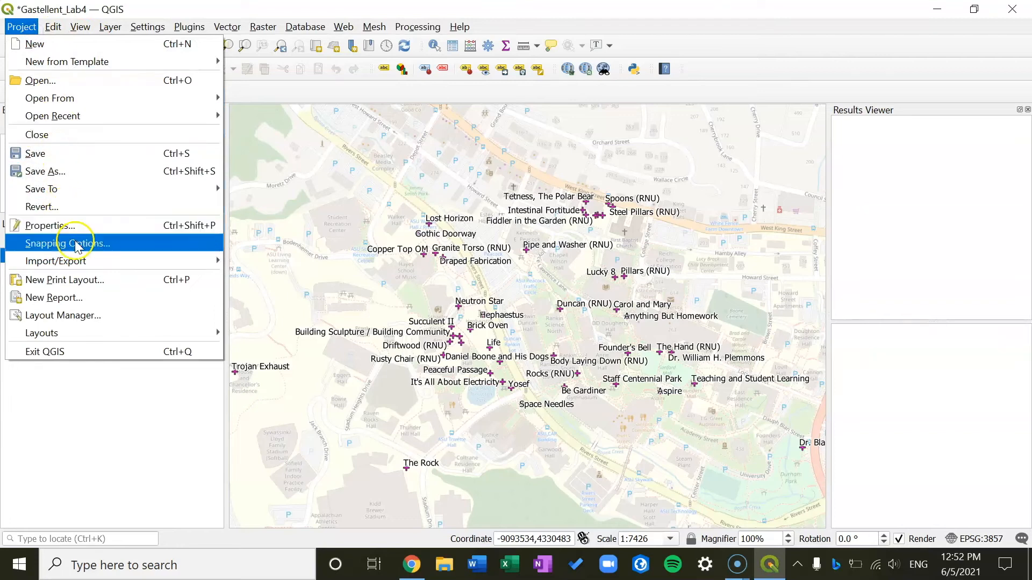
click(76, 280)
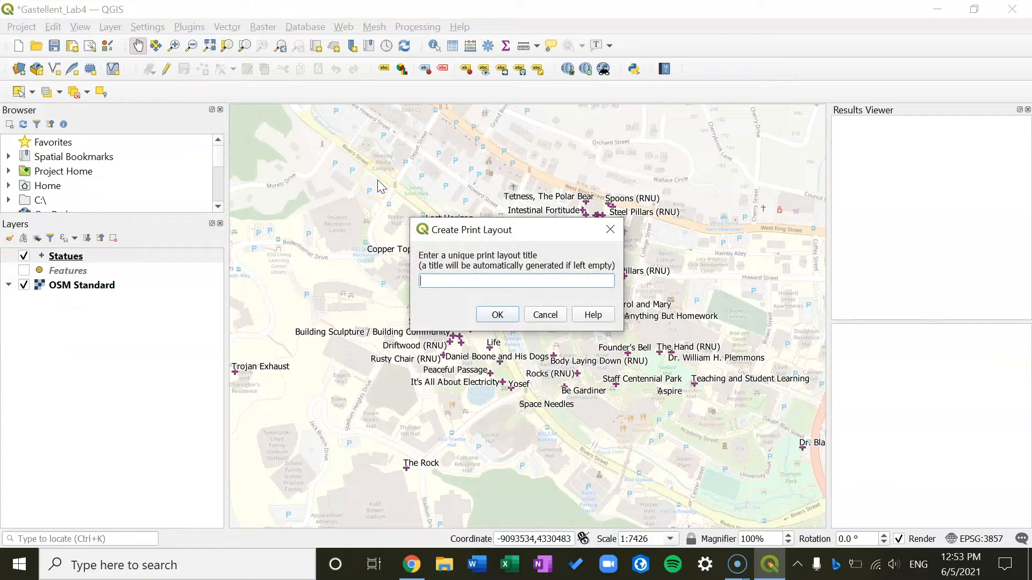
text(Gas)
key(BackSpace)
text(stellent_NewLayout4)
click(498, 316)
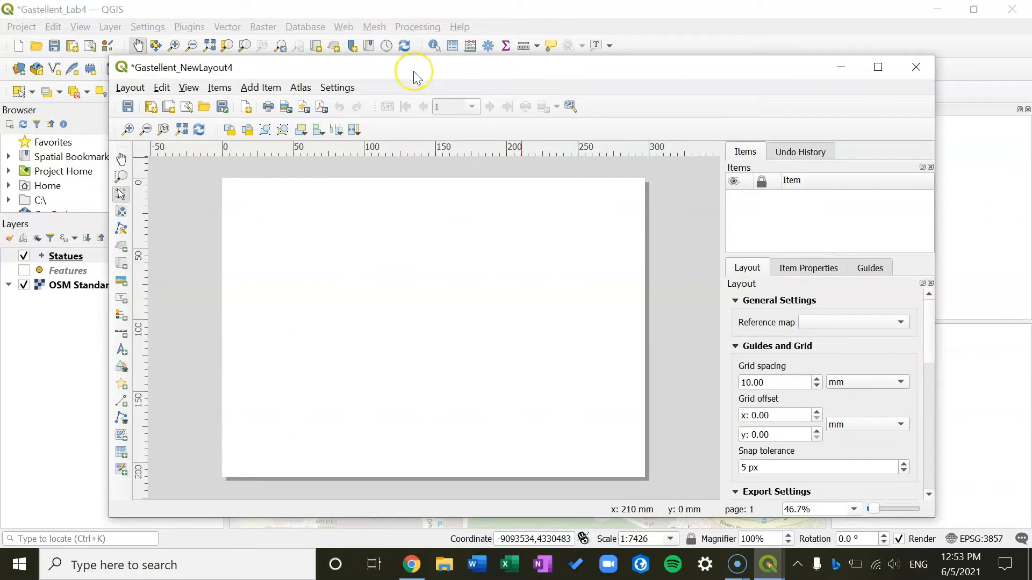
- Add a map item covering the whole layout page and shift its content slightly down and to the left within the frame
click(251, 89)
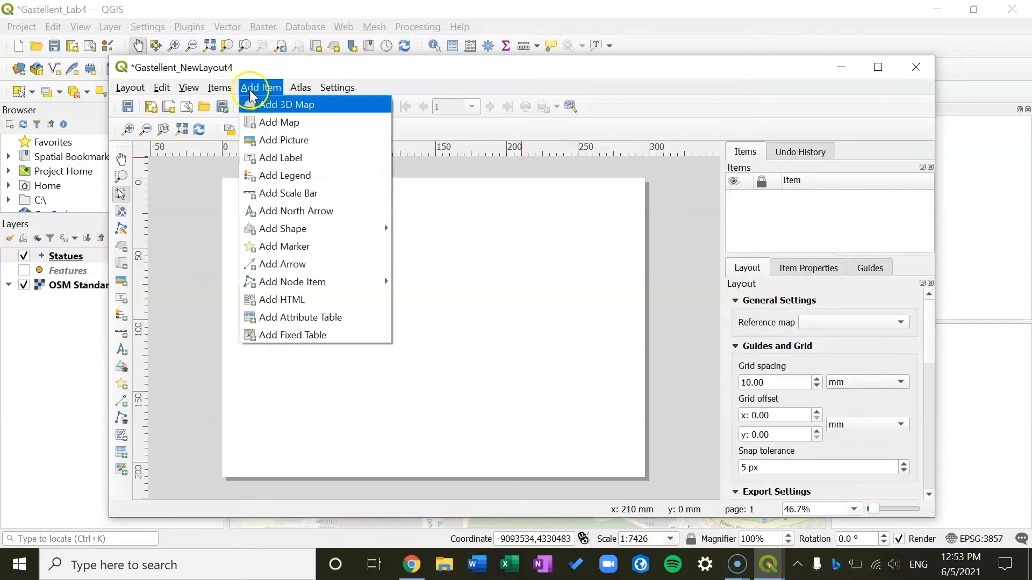
click(263, 123)
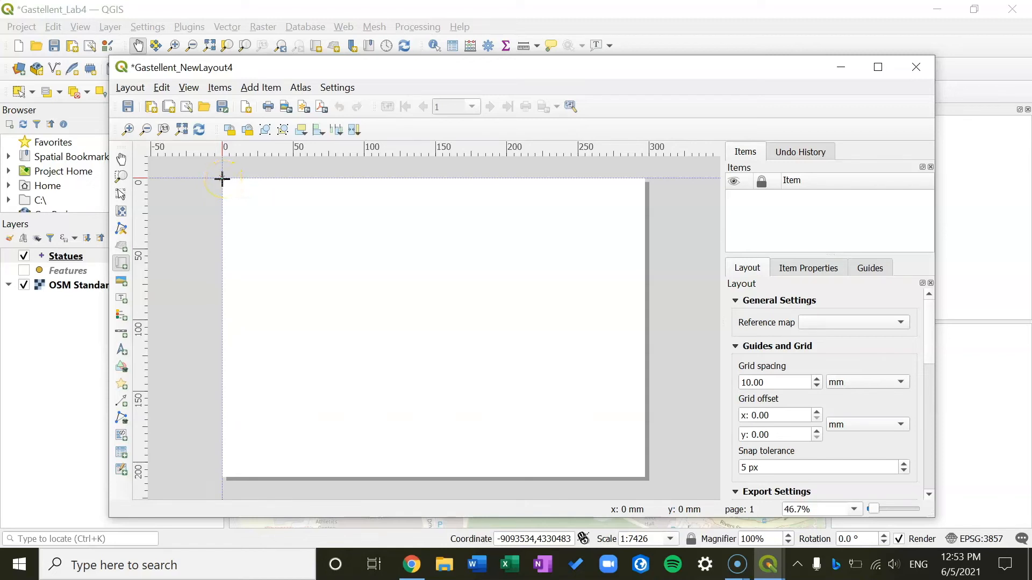
drag(223, 178, 645, 477)
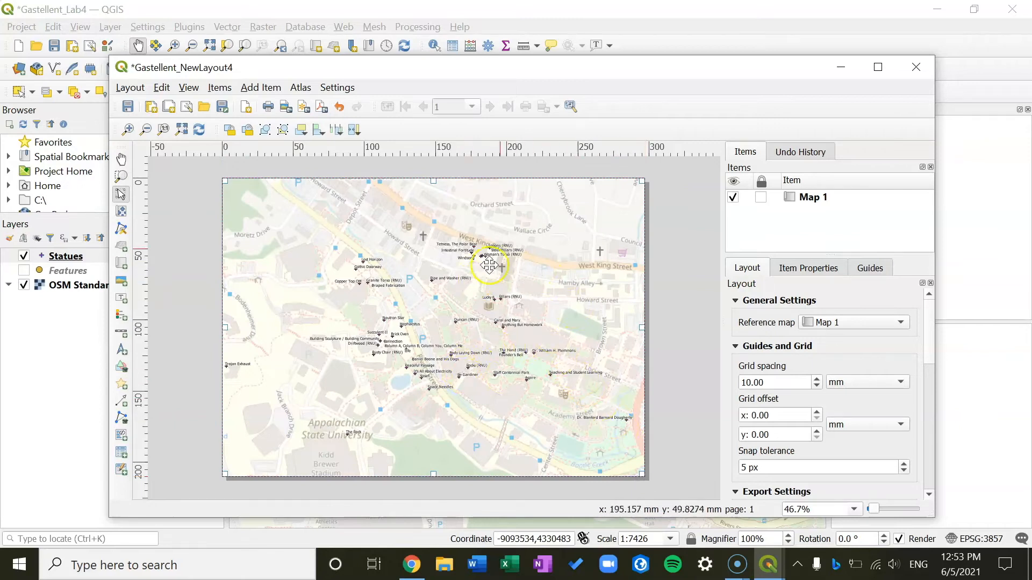
mouse_move(642, 181)
mouse_down()
mouse_move(631, 189)
mouse_move(644, 182)
mouse_up()
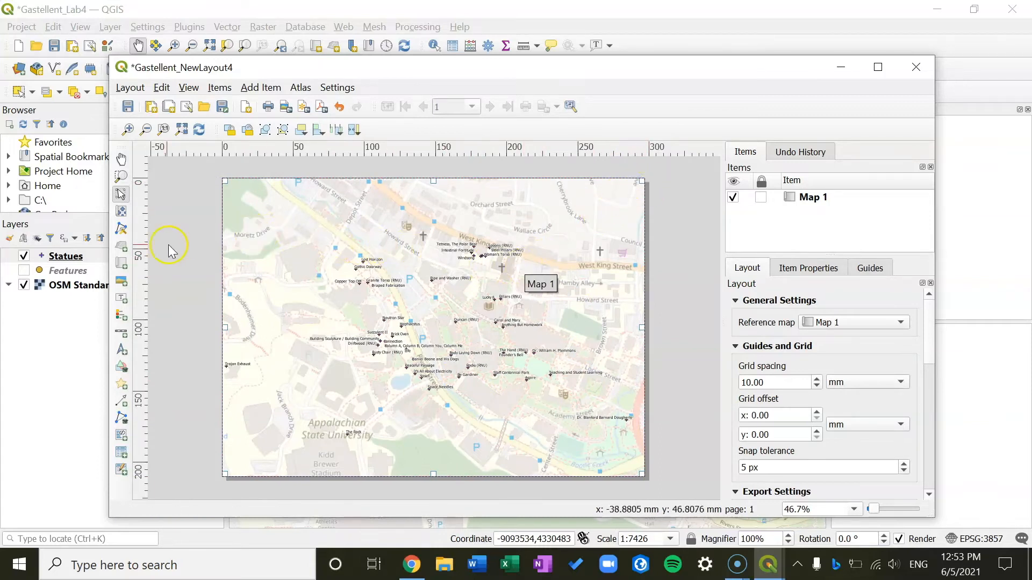
click(123, 213)
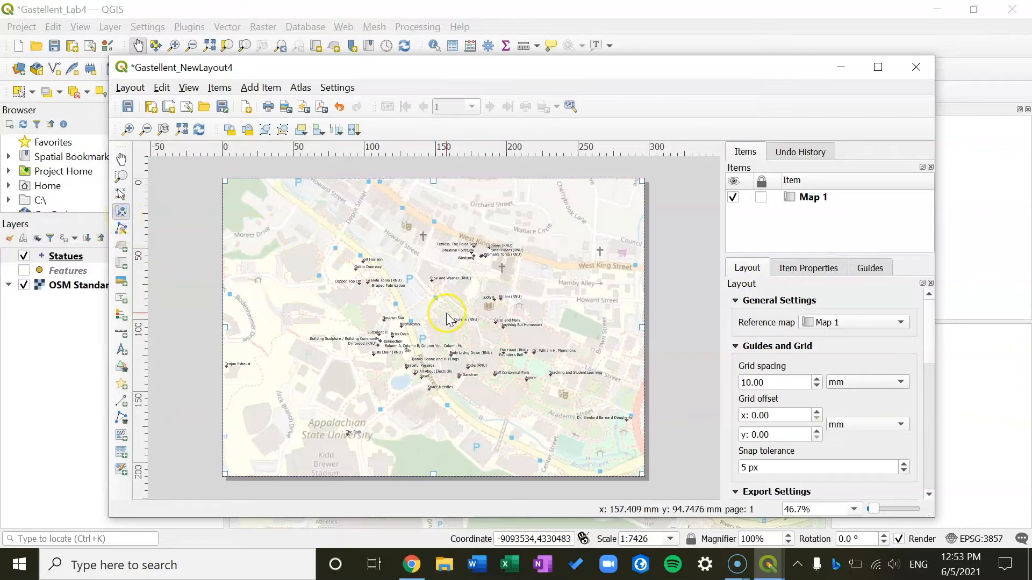
mouse_move(451, 321)
mouse_down()
mouse_move(438, 311)
mouse_move(456, 322)
mouse_move(450, 336)
mouse_move(445, 327)
mouse_up()
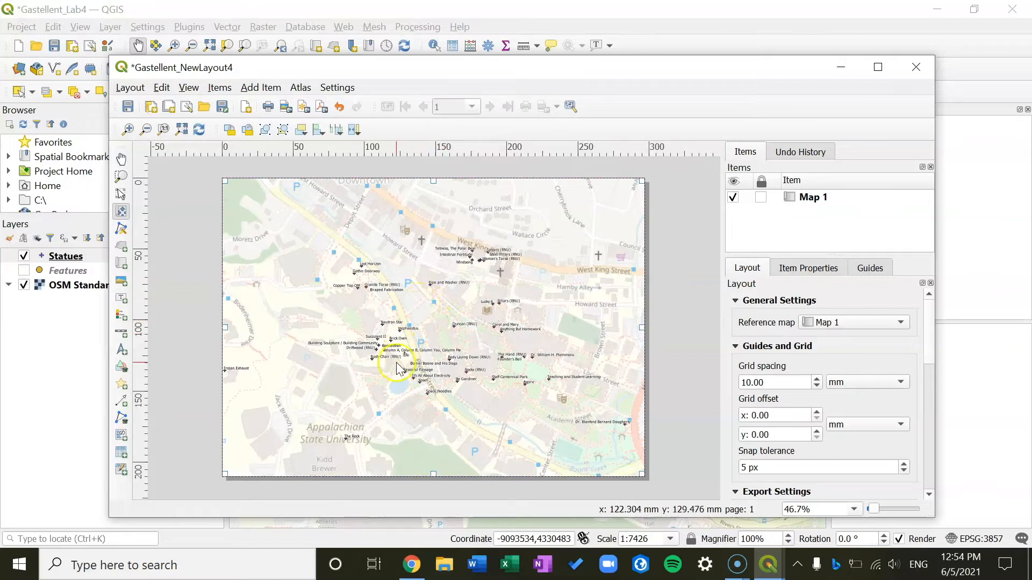
- Add a legend over the map's lower-left corner and move it fully inside the page
click(22, 552)
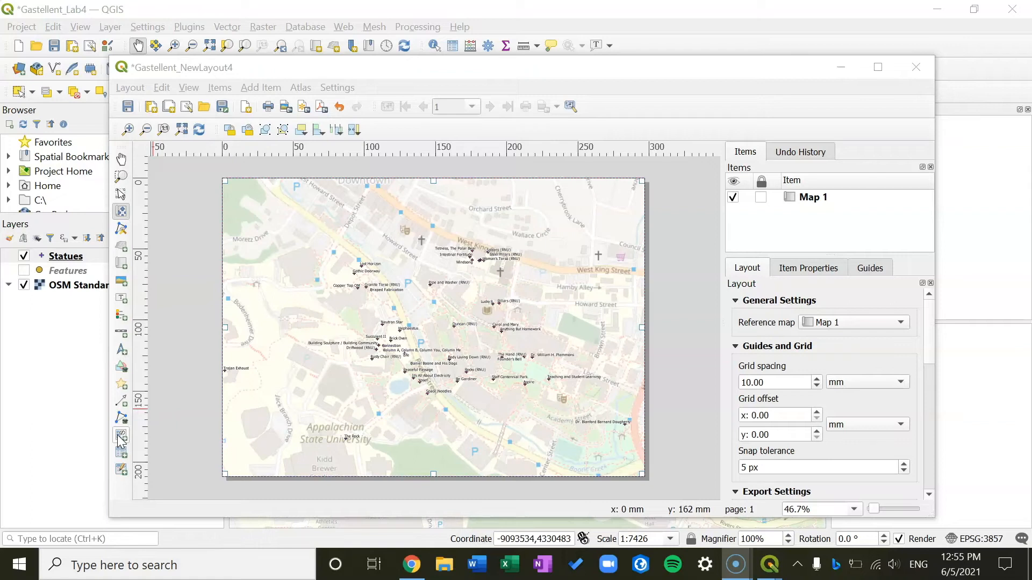
click(321, 70)
click(262, 88)
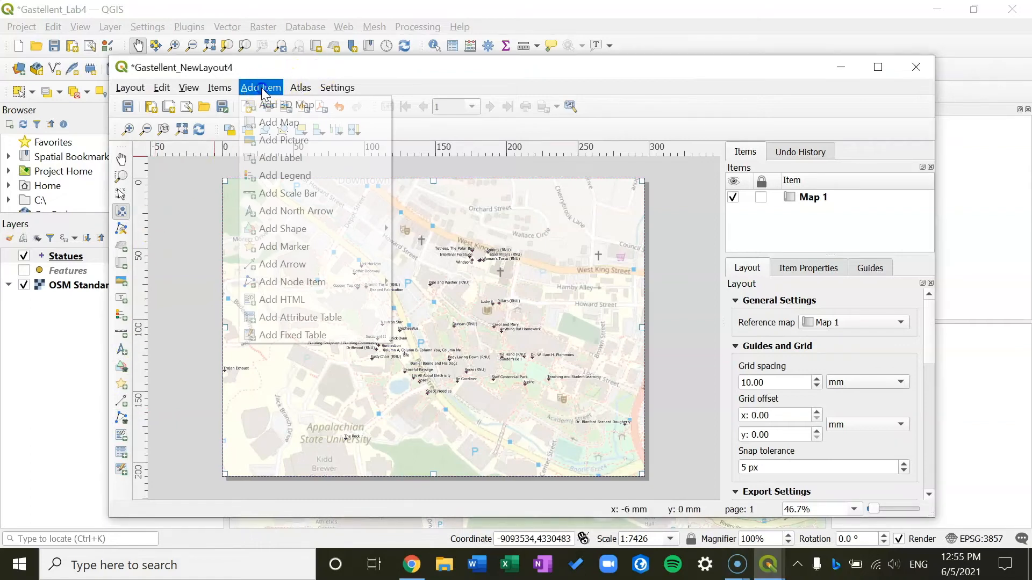
click(300, 175)
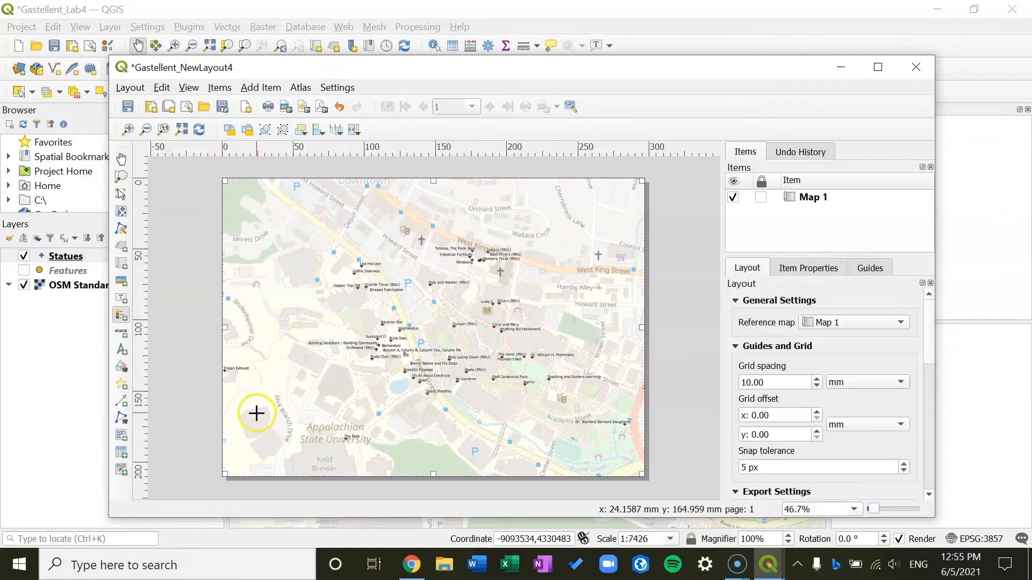
drag(231, 406, 304, 447)
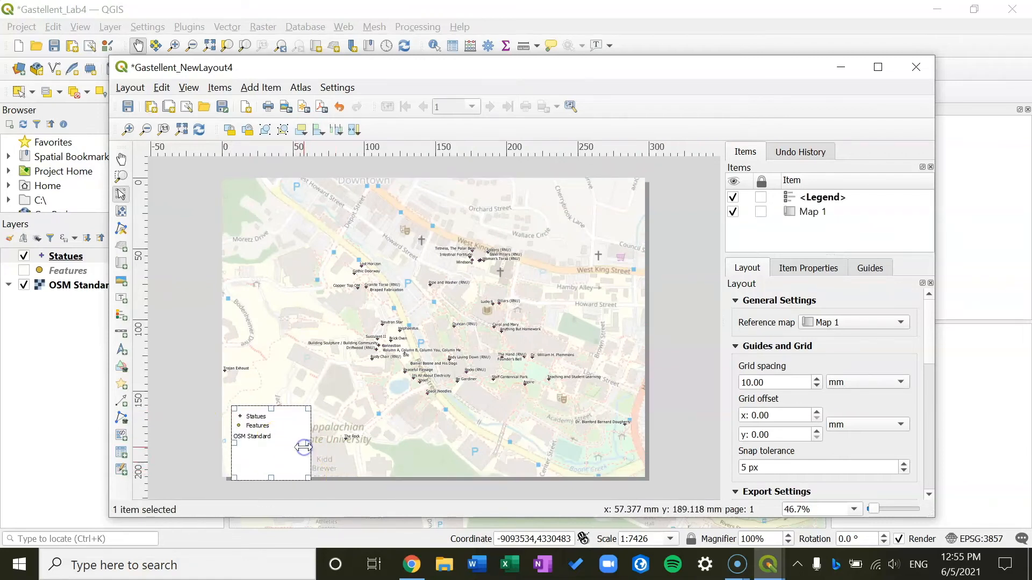
mouse_move(309, 409)
mouse_down()
mouse_move(299, 433)
mouse_move(292, 403)
mouse_up()
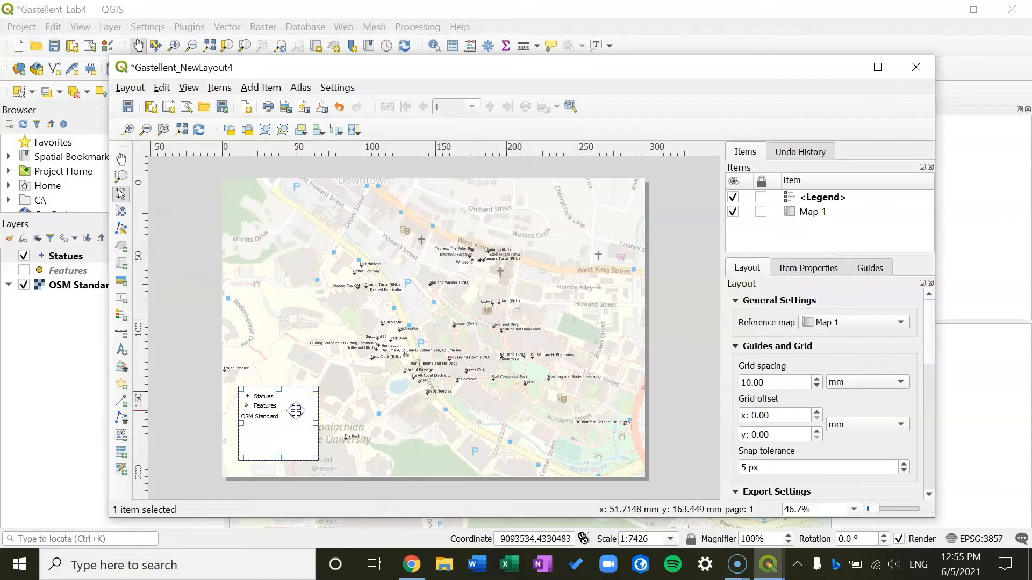
- Look through the legend's item properties and the layout settings, and delete the legend from the layout
right_click(296, 413)
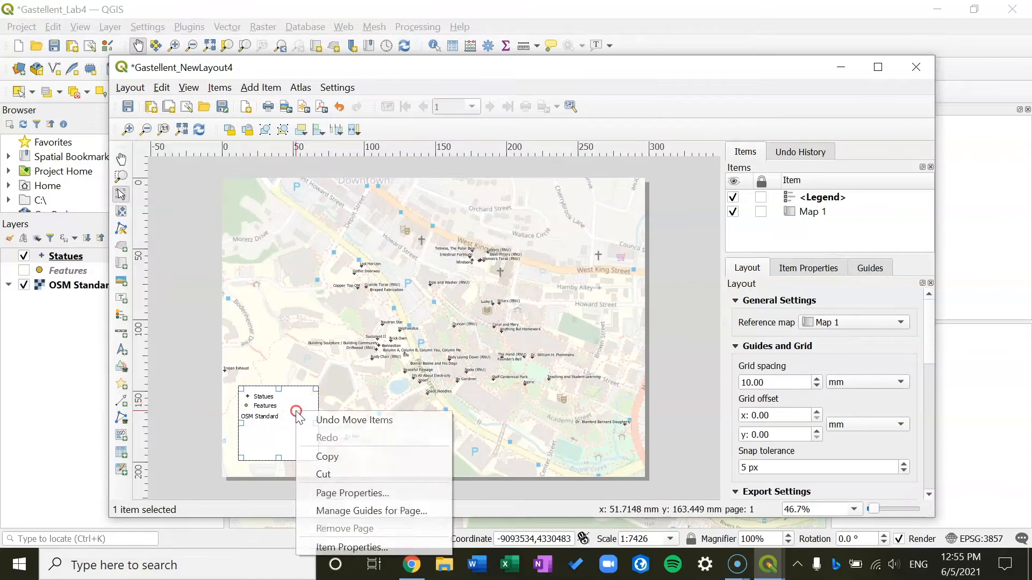
click(334, 548)
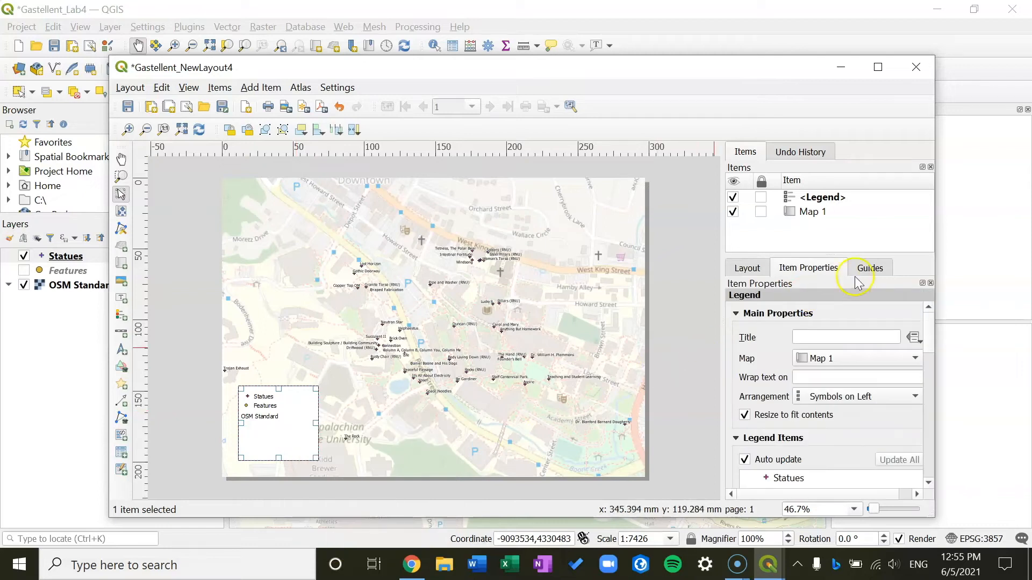
click(750, 269)
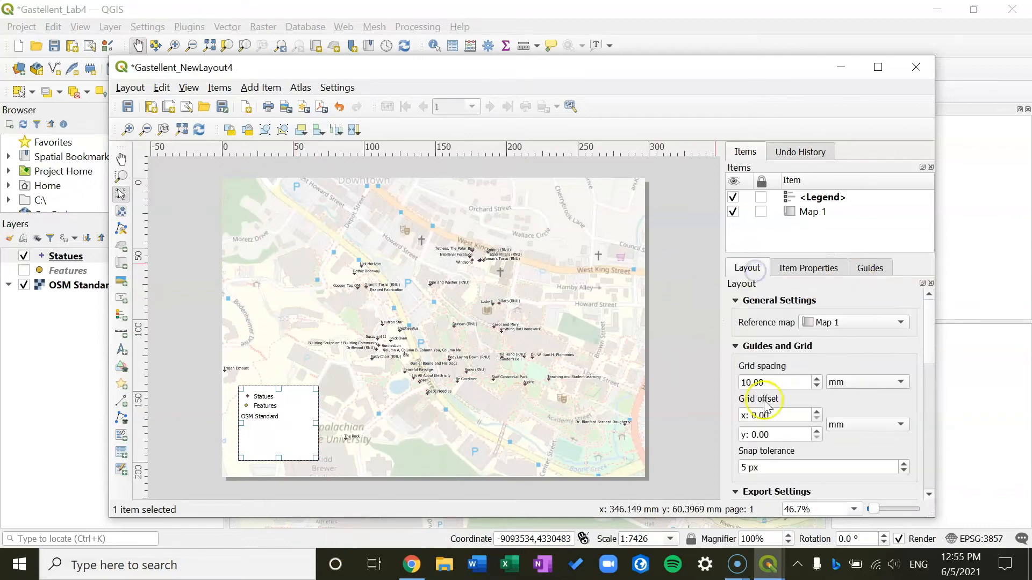
drag(933, 354, 933, 438)
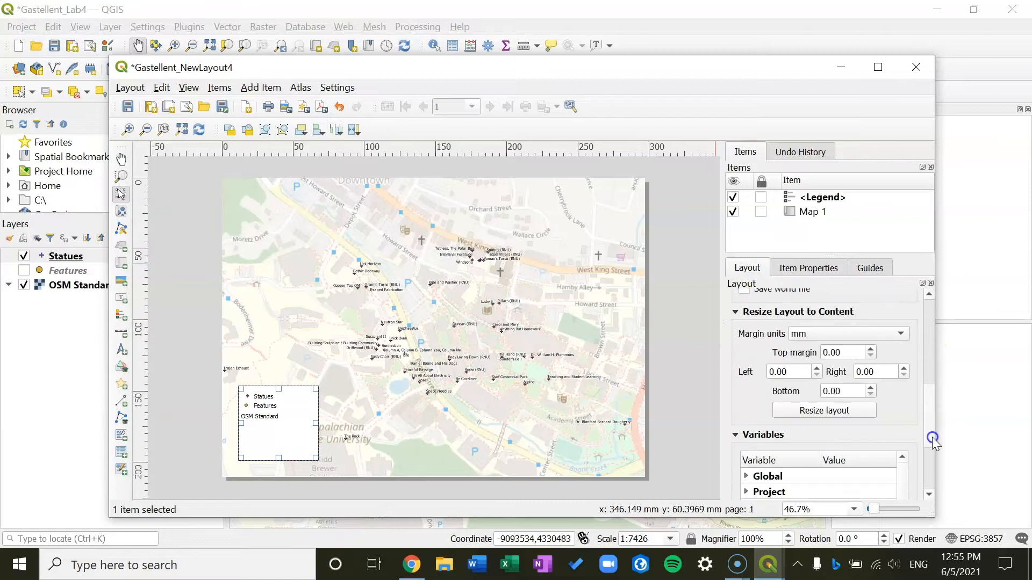
click(20, 556)
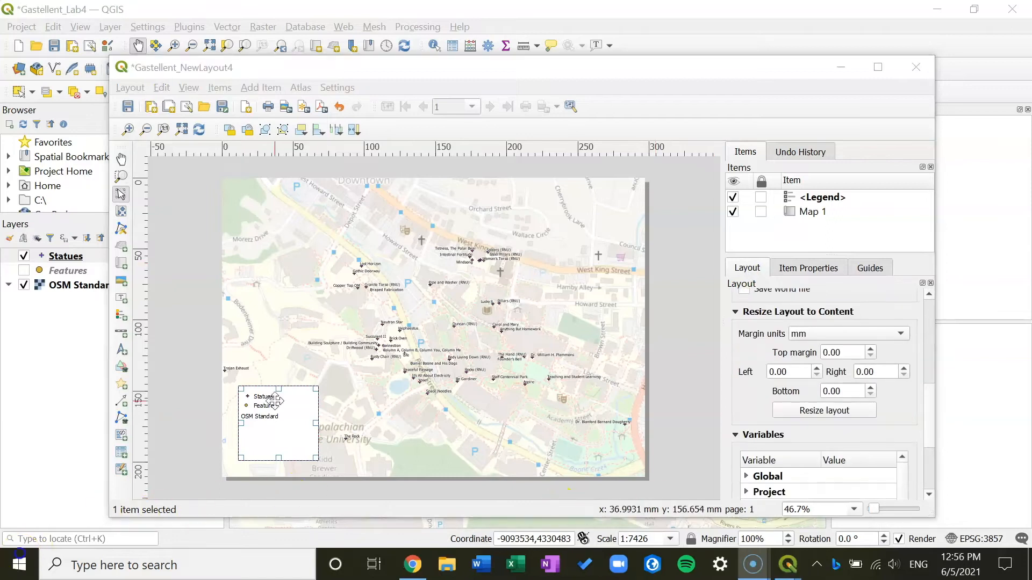
drag(292, 398, 284, 411)
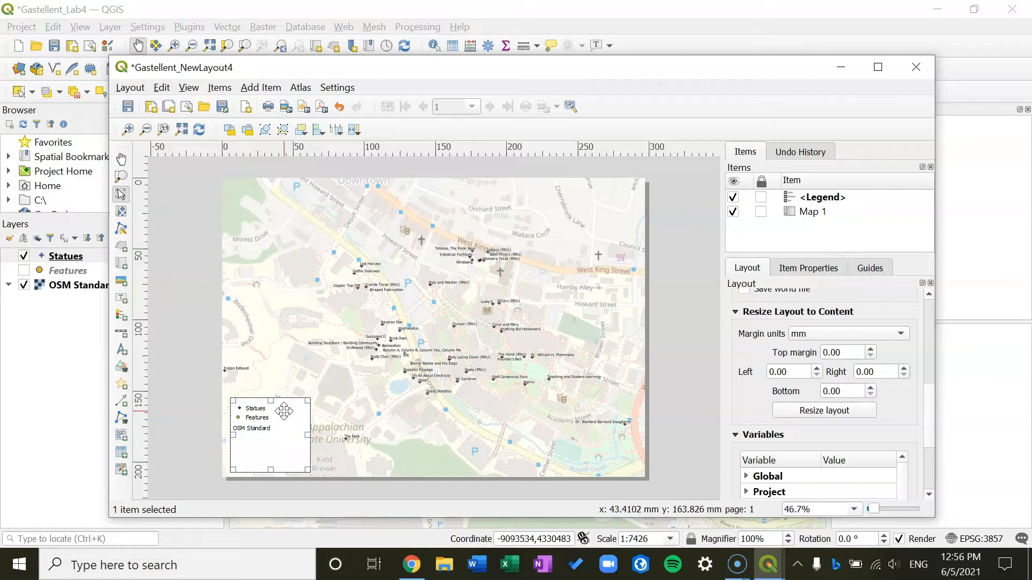
key(Delete)
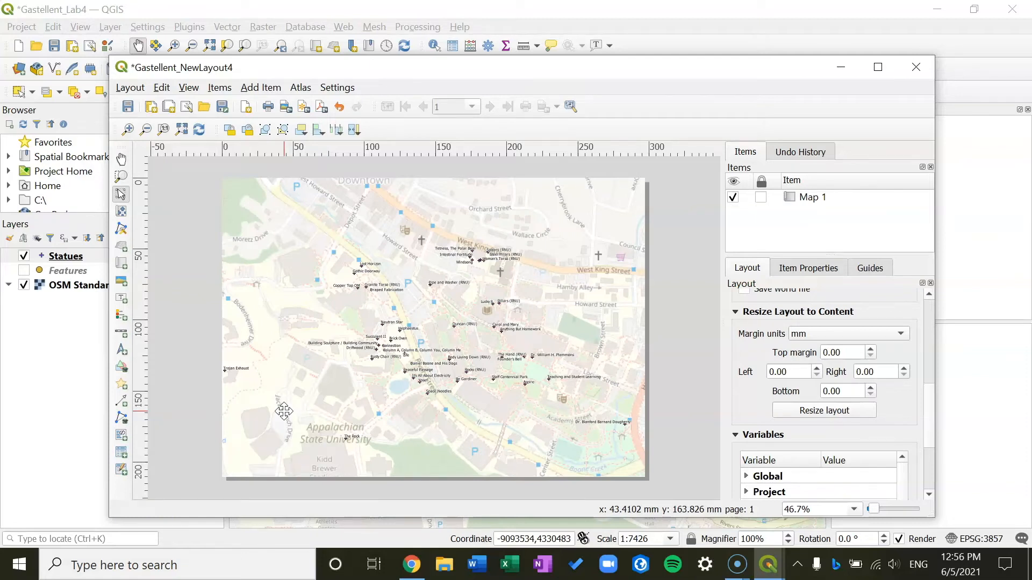
- Add a scale bar in the map's lower-right corner and adjust its placement there
click(271, 87)
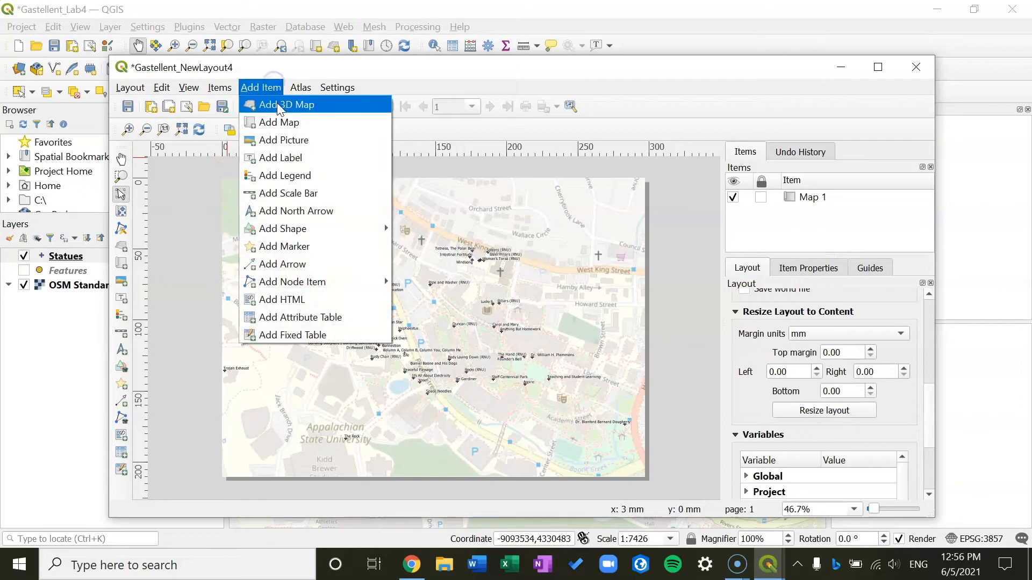
click(281, 193)
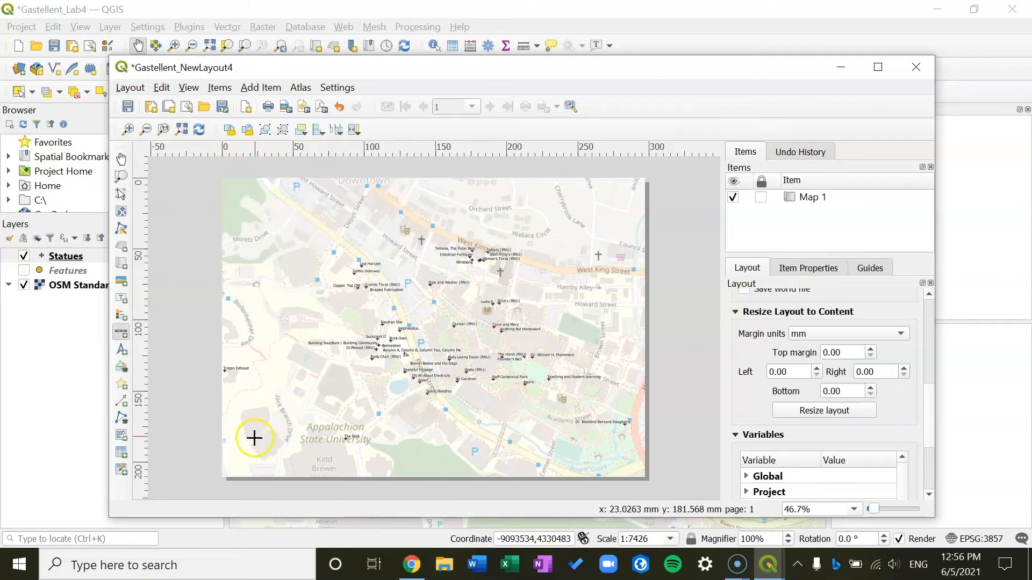
drag(529, 447, 637, 465)
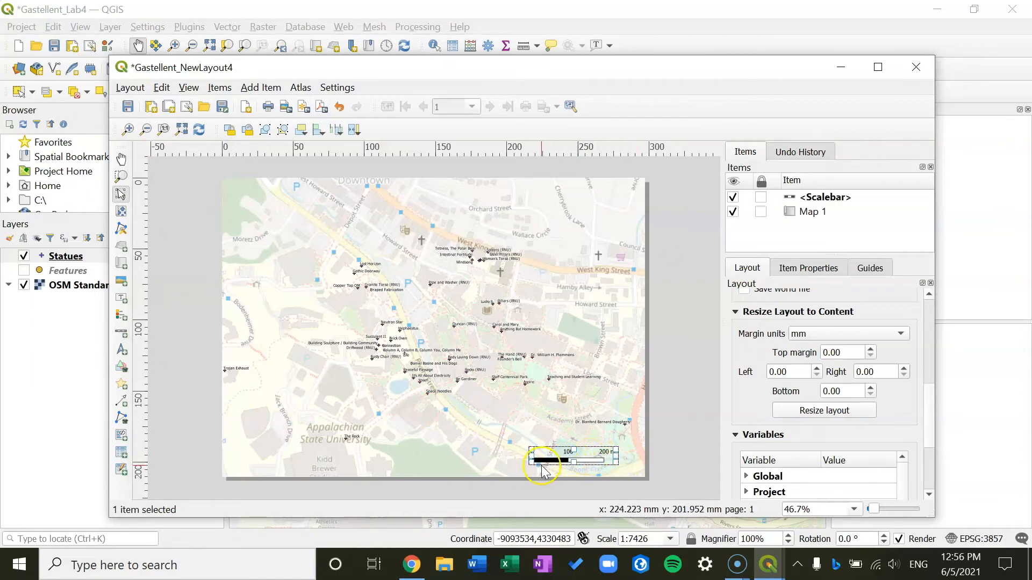
mouse_move(531, 461)
mouse_down()
mouse_move(495, 462)
mouse_move(546, 461)
mouse_up()
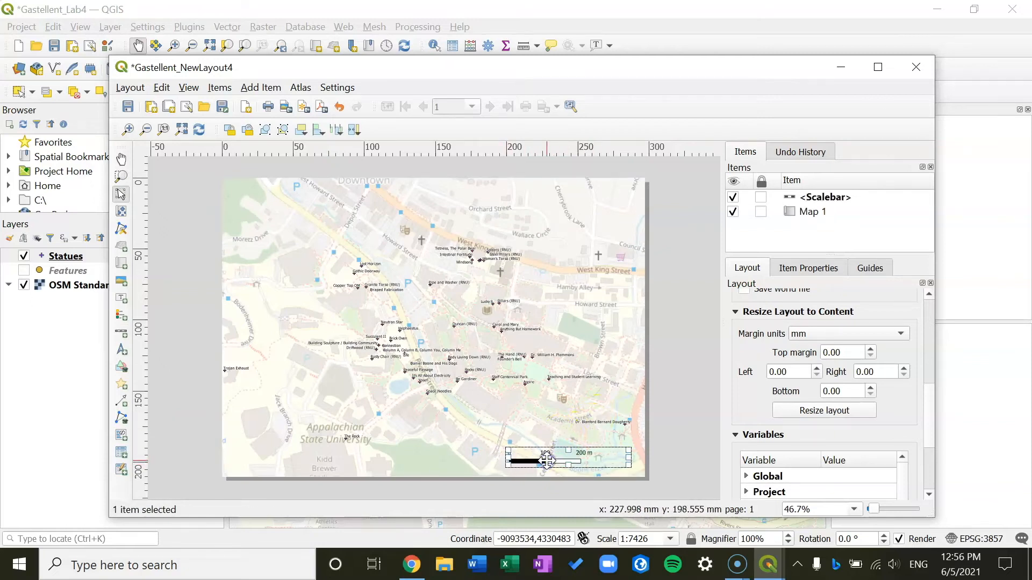
- Set the scale bar's units to Feet, widen its frame toward the map's right edge and deselect it
right_click(547, 460)
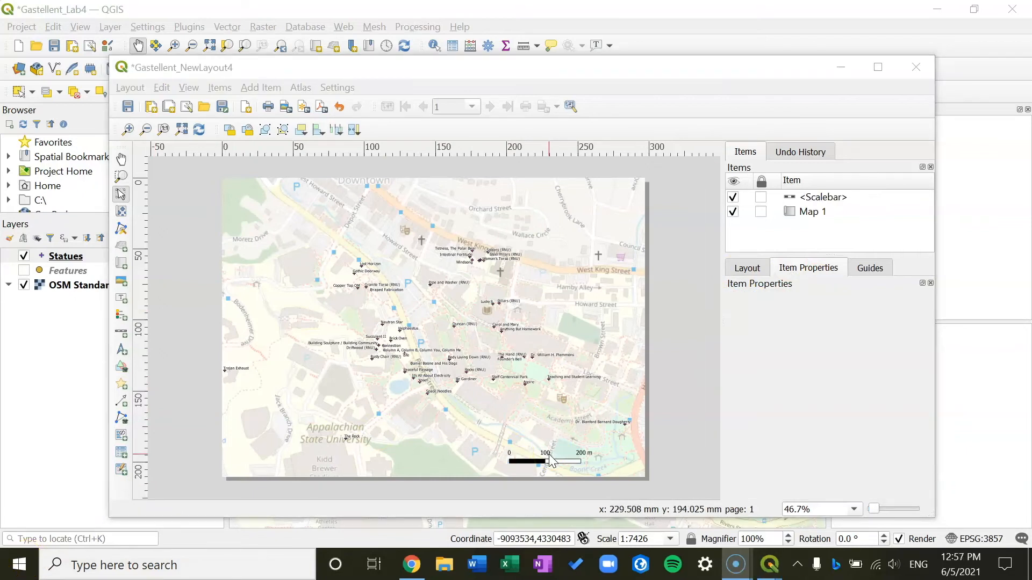
click(549, 454)
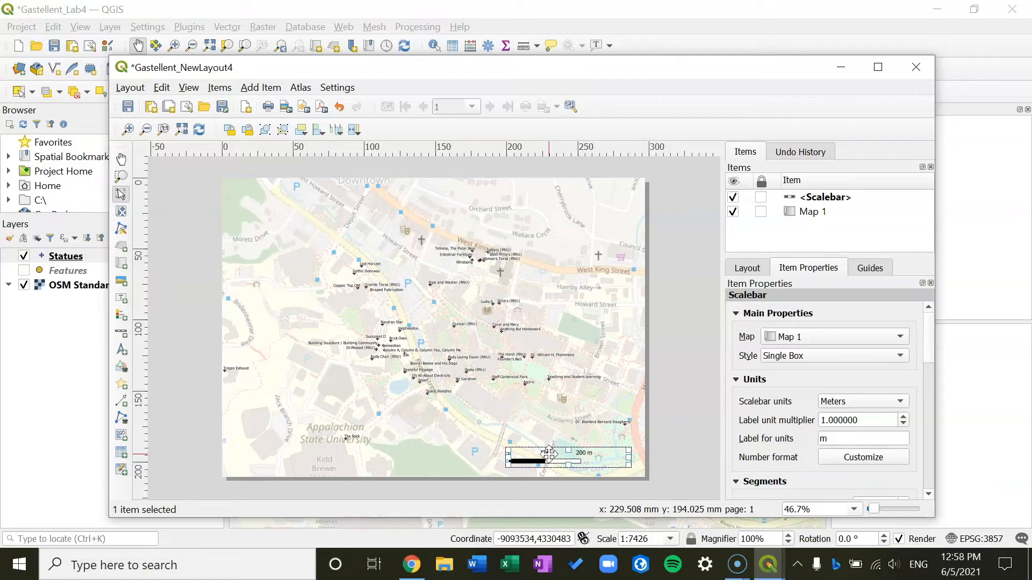
click(877, 402)
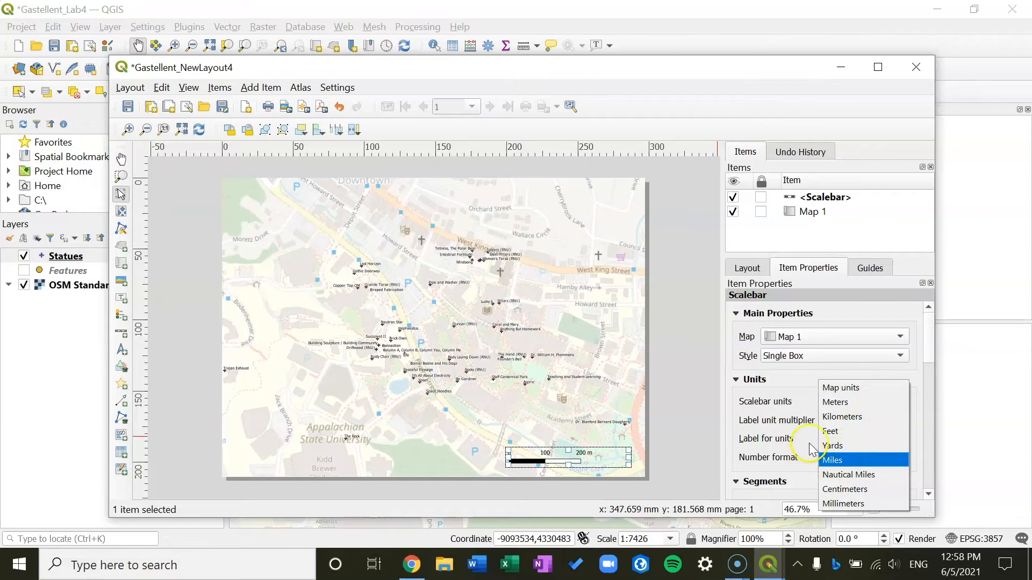
click(829, 431)
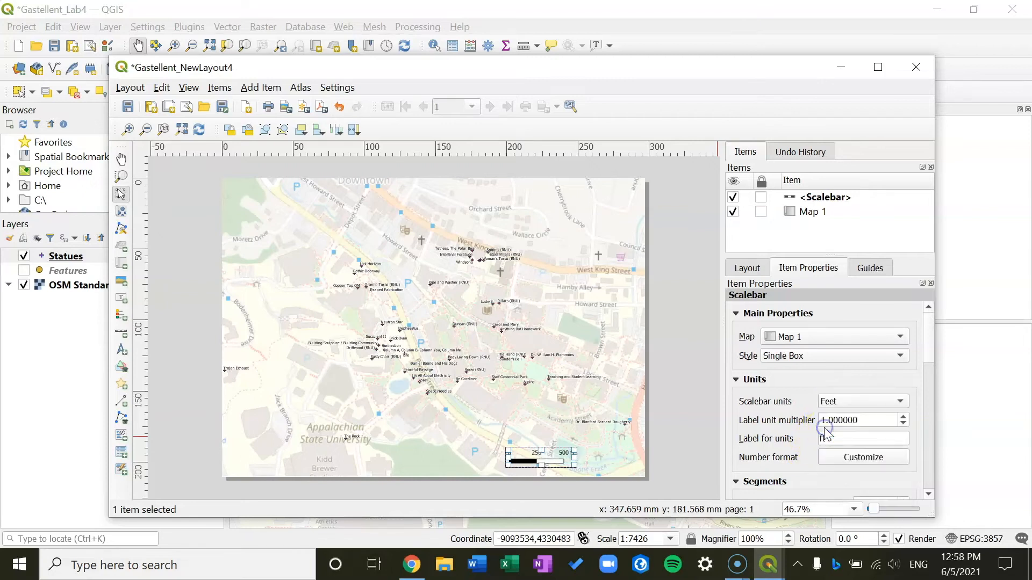
drag(575, 451, 628, 448)
click(637, 456)
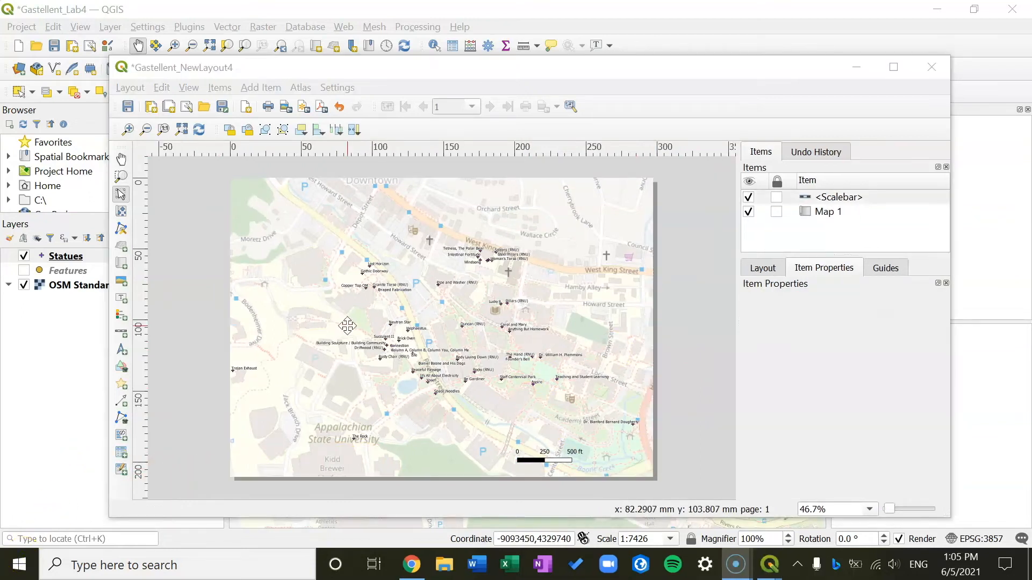
- Add a north arrow in the map's lower-left corner and open its item properties
click(396, 83)
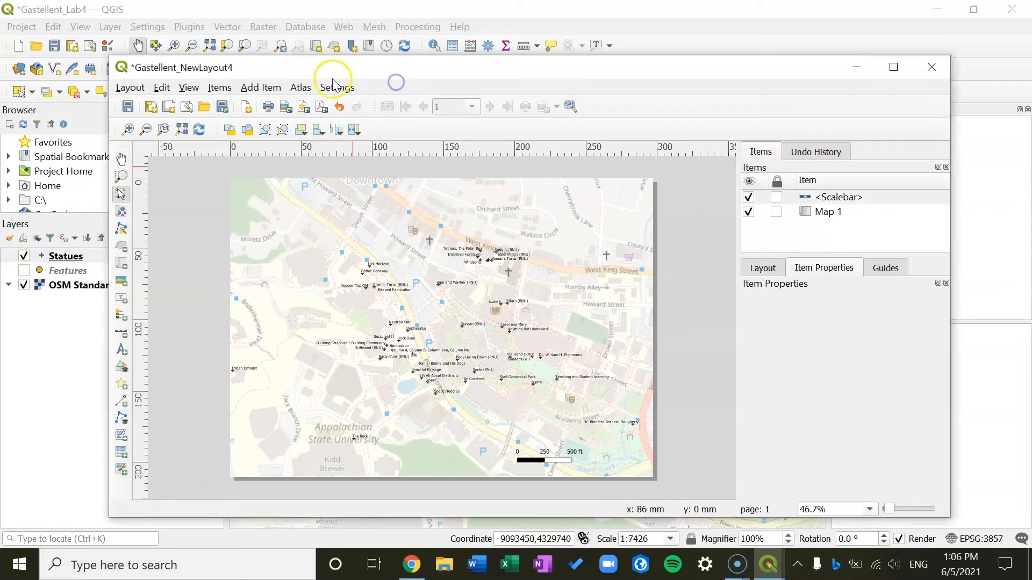
click(261, 88)
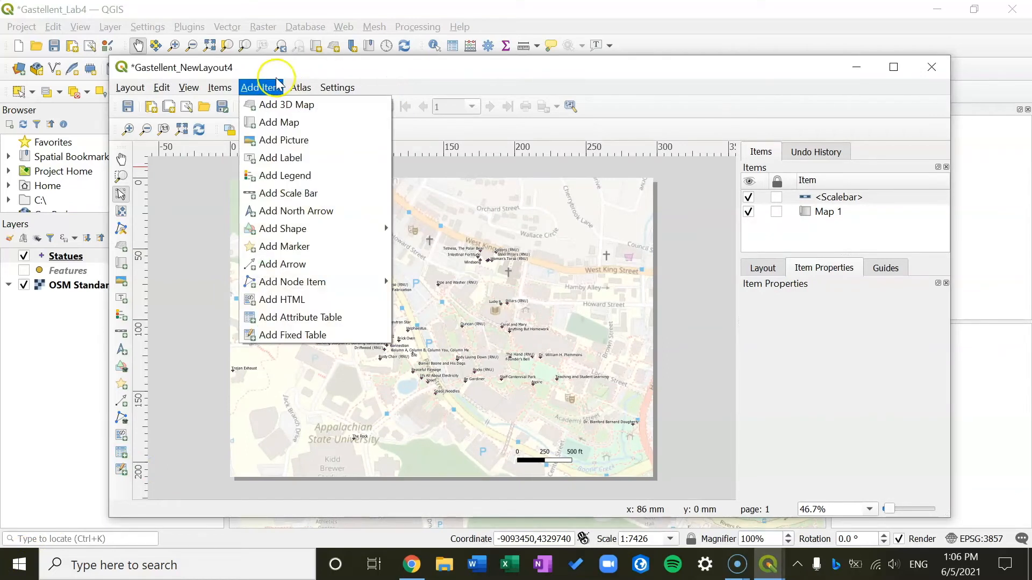
mouse_move(300, 88)
mouse_move(261, 88)
click(279, 210)
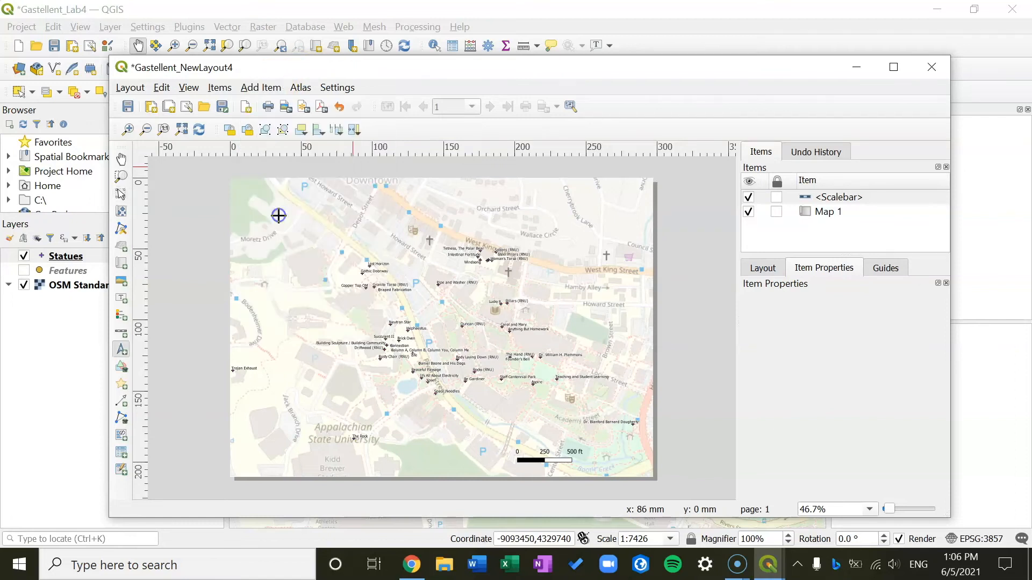
drag(241, 424, 279, 467)
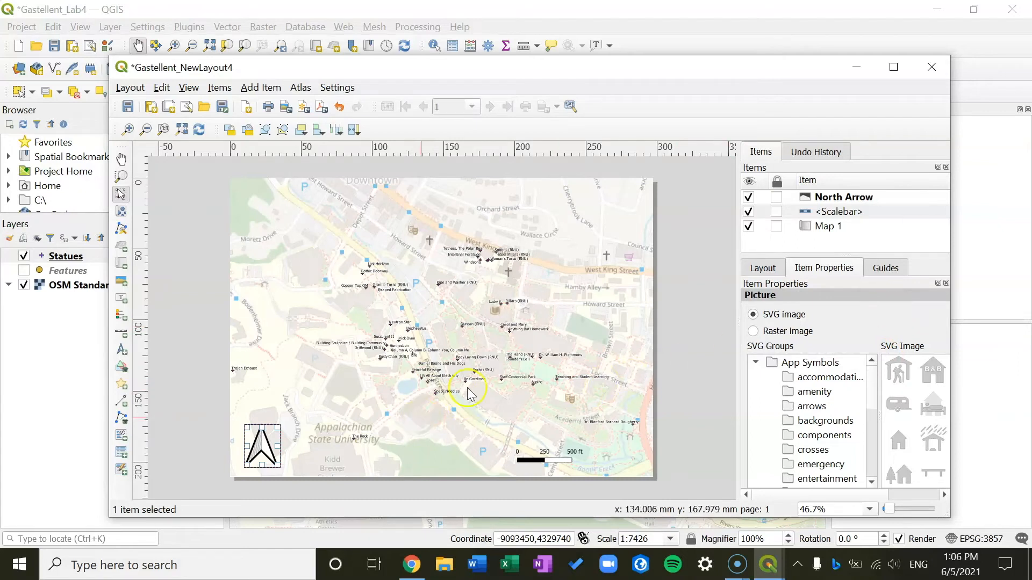
right_click(260, 456)
click(851, 307)
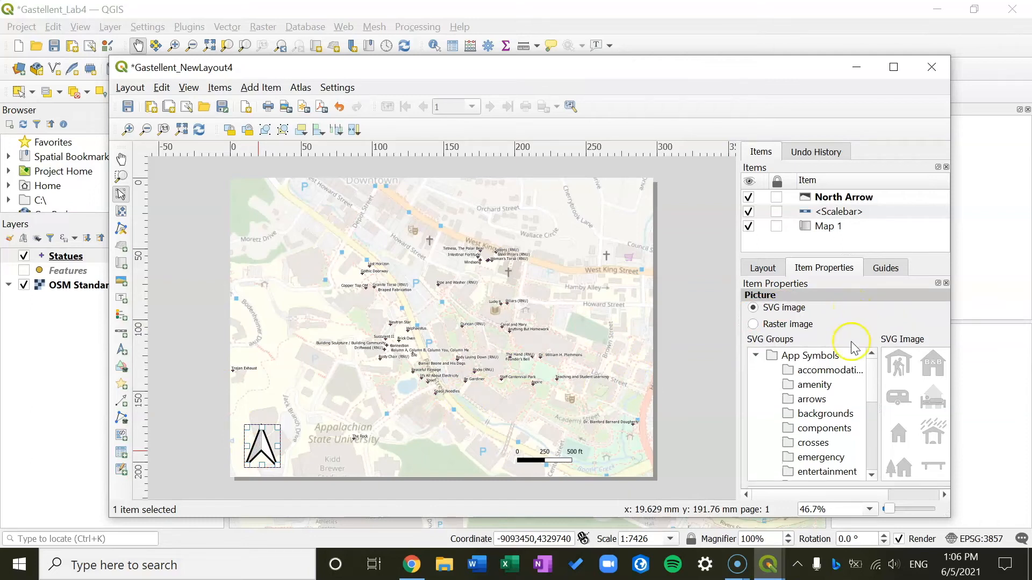
- Switch the north arrow to the NorthArrow_04 symbol from the arrows group and fill it black
click(826, 399)
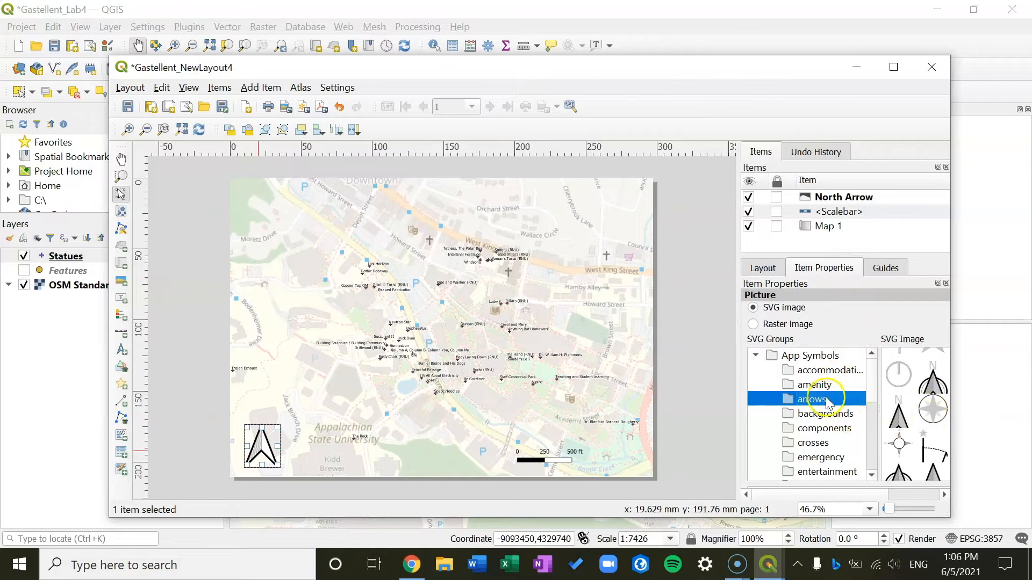
click(899, 410)
scroll(903, 403, down, 3)
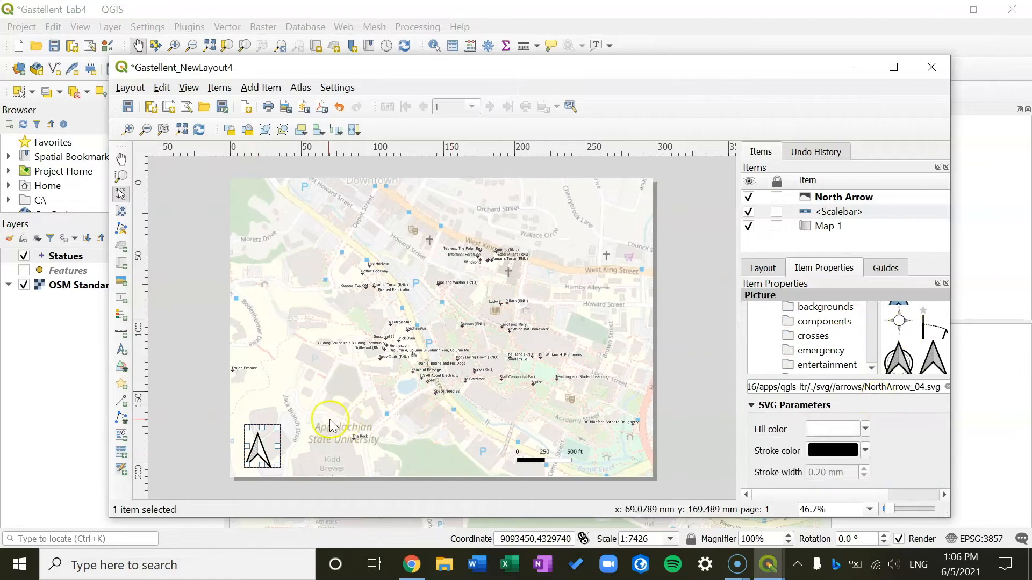
click(258, 440)
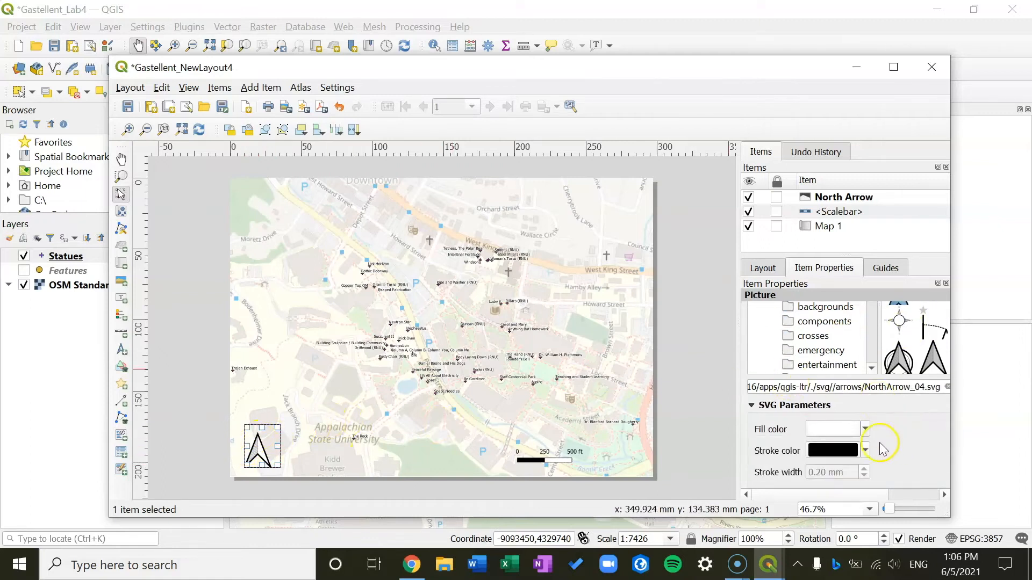
click(865, 429)
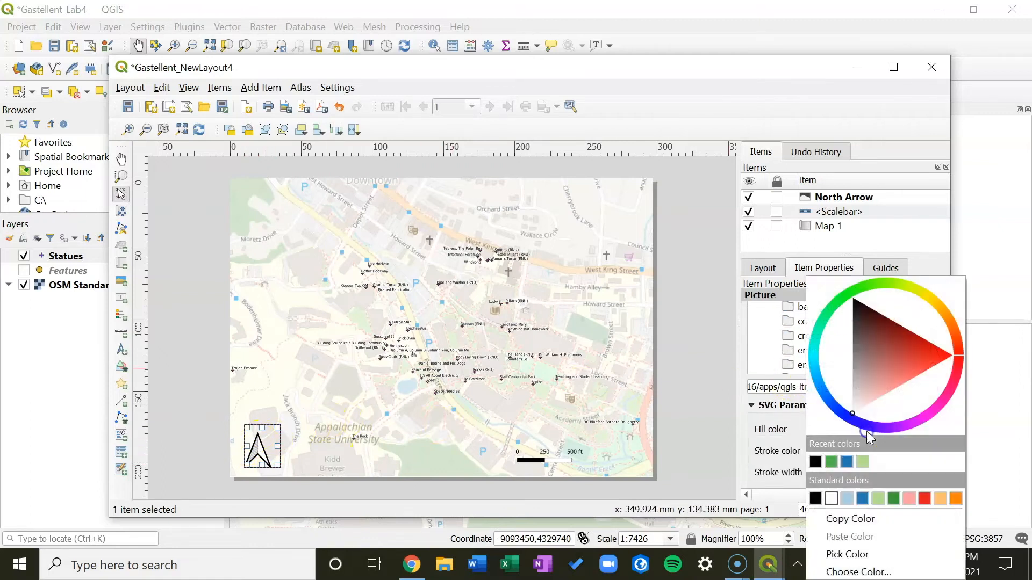
click(814, 498)
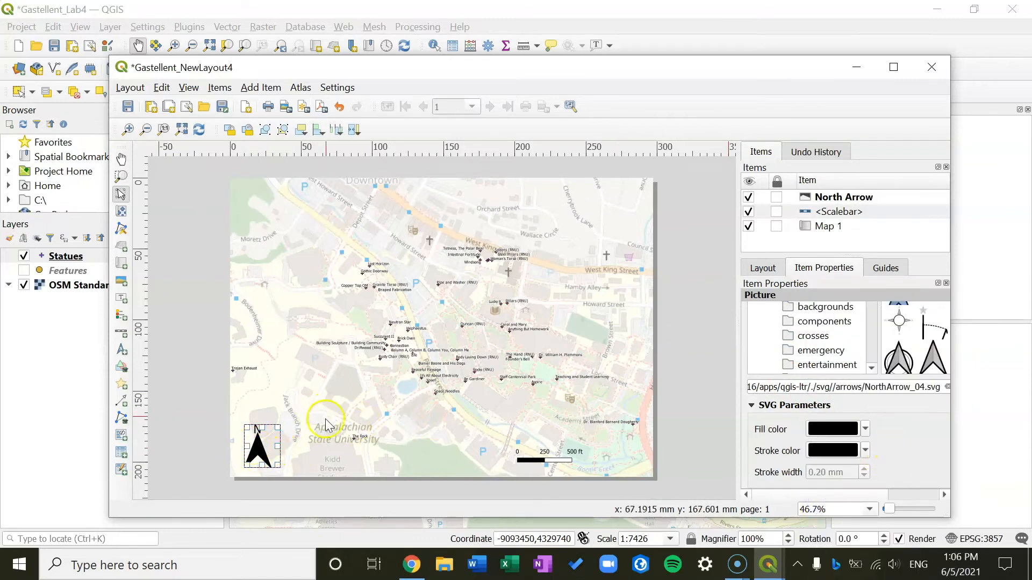
click(310, 452)
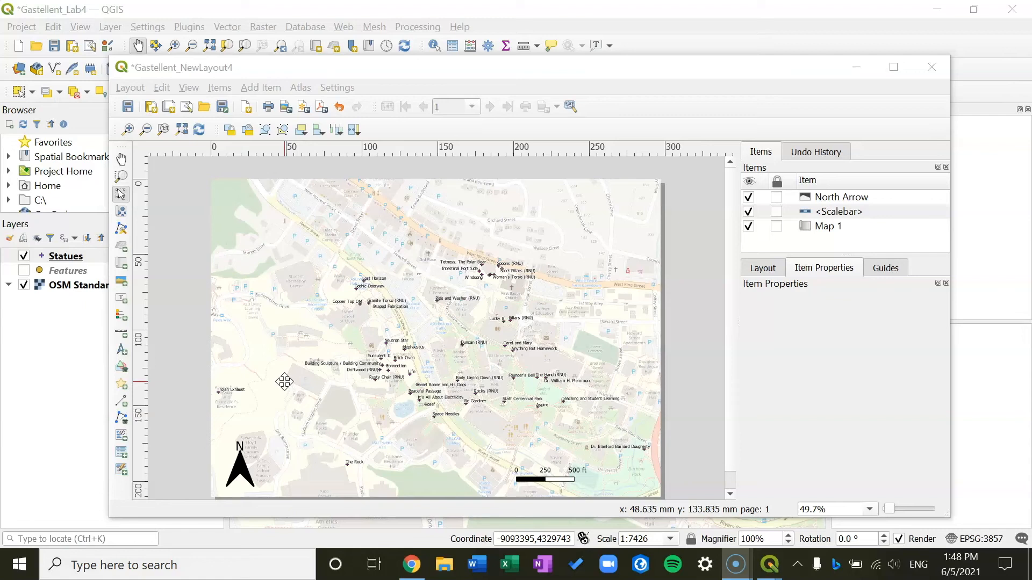
- Add a wide label along the map's upper edge with the text ART FEATURES AT APPALACHIAN STATE UNIVERSITY
click(307, 75)
click(261, 87)
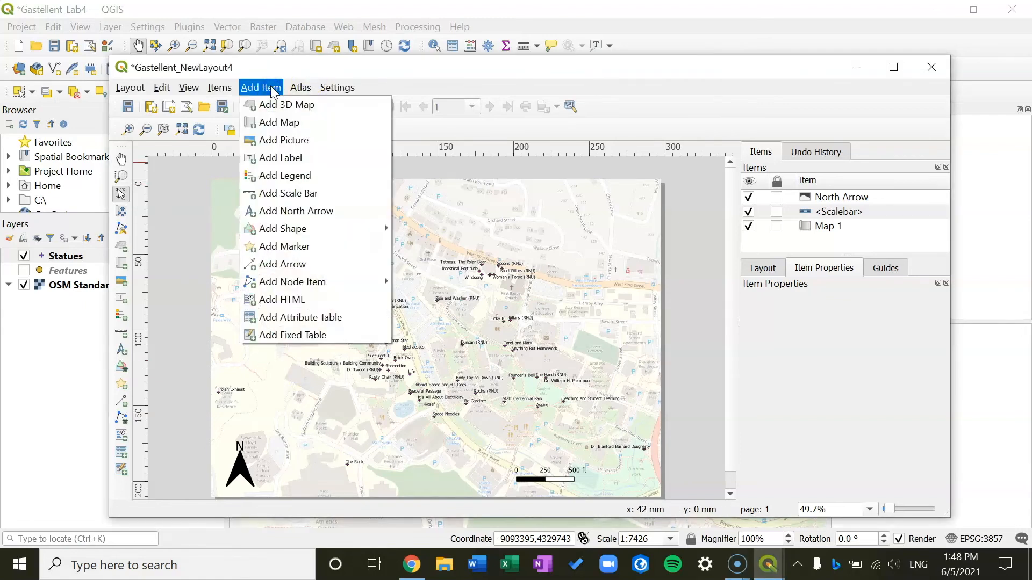
click(316, 157)
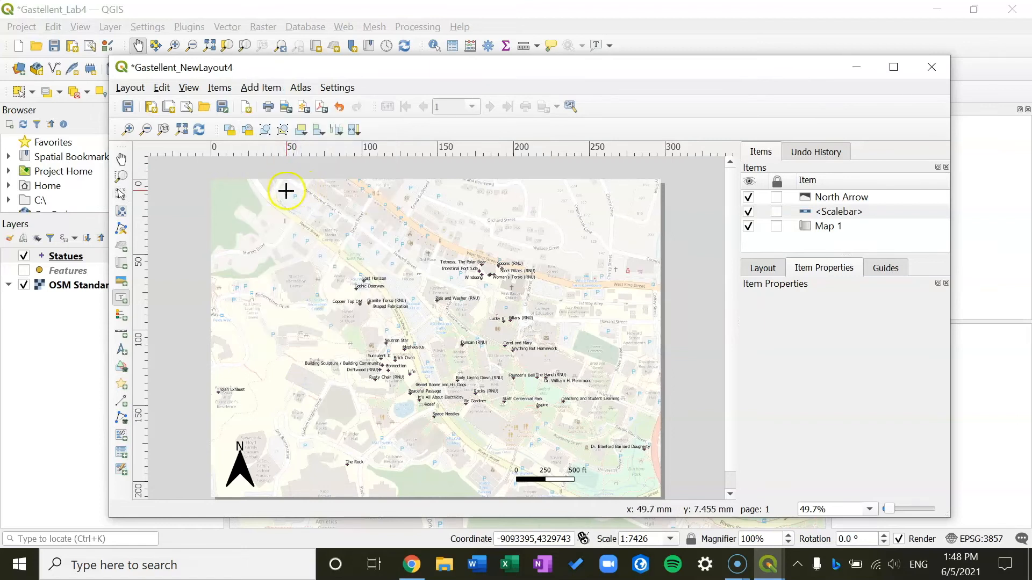
drag(291, 192, 589, 211)
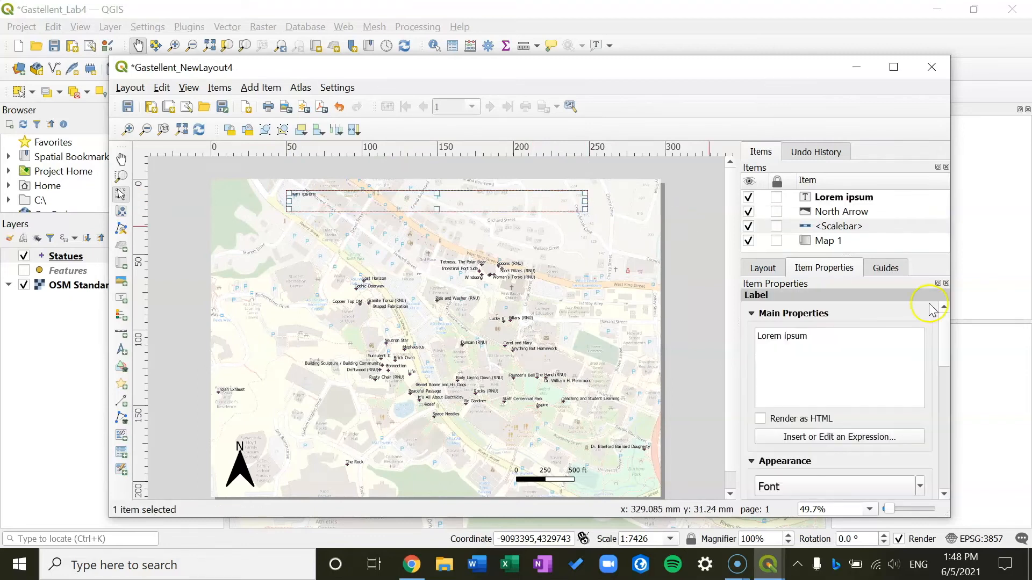
right_click(538, 199)
click(518, 207)
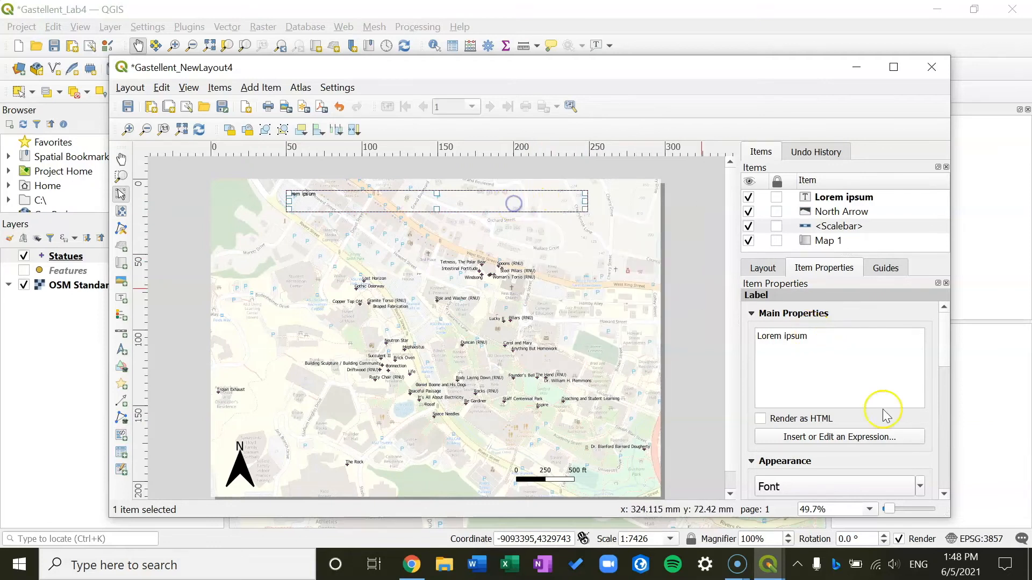
click(866, 345)
click(844, 350)
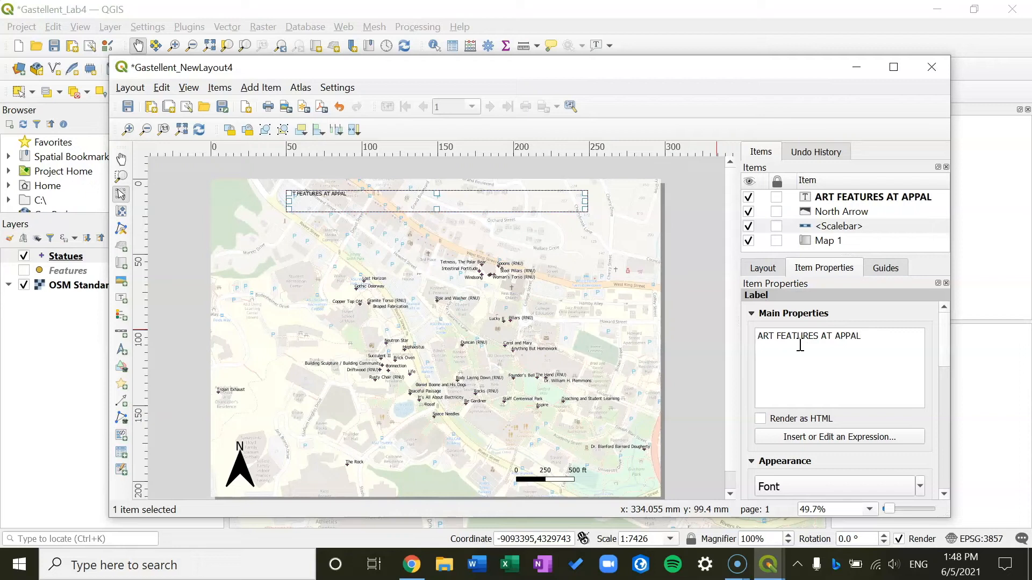
text(HIAN STATE UNIVERSITY)
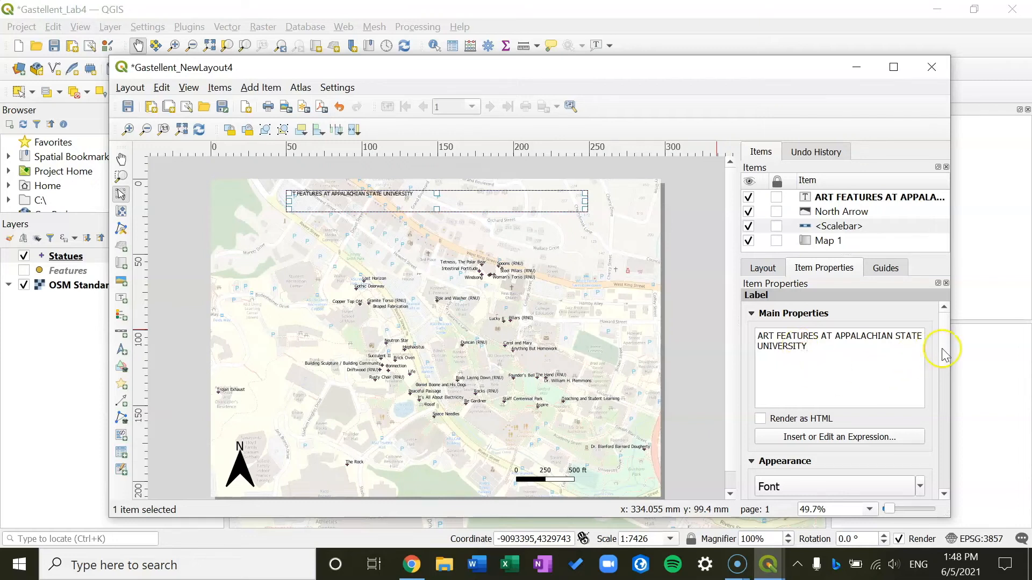
- Set the title label's font size to 21 pt
drag(946, 352, 944, 371)
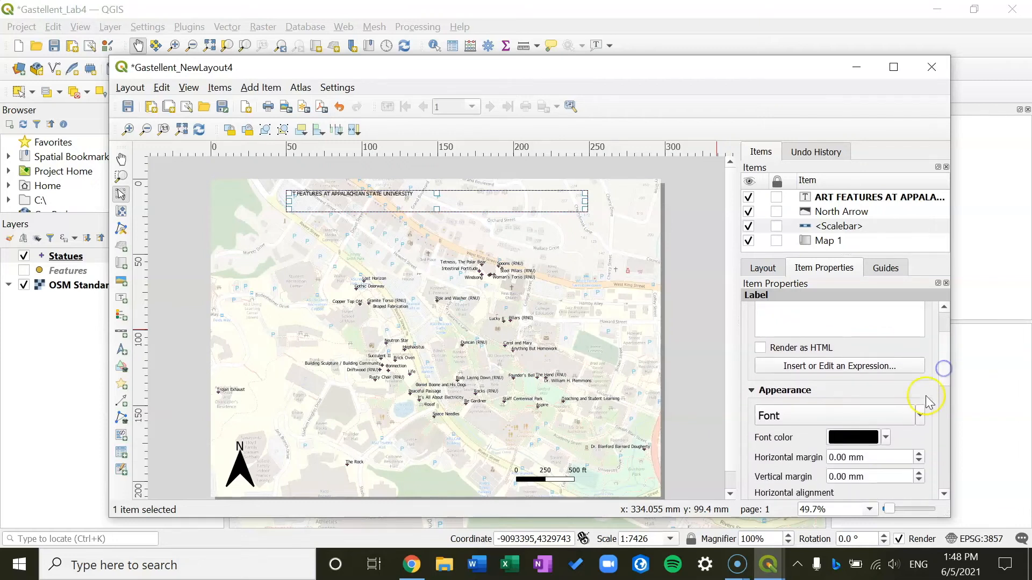
click(920, 416)
click(919, 417)
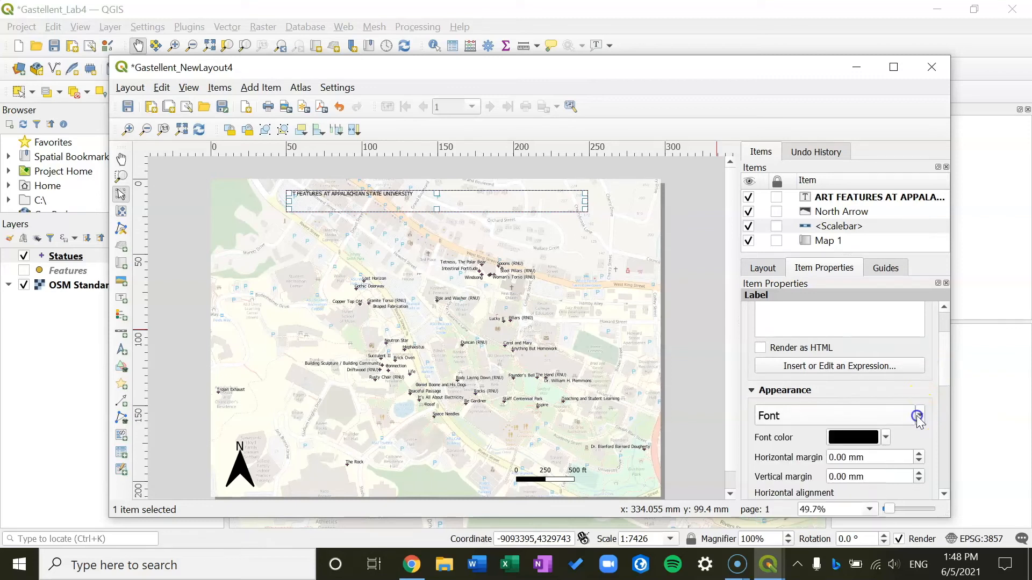
drag(942, 377, 944, 397)
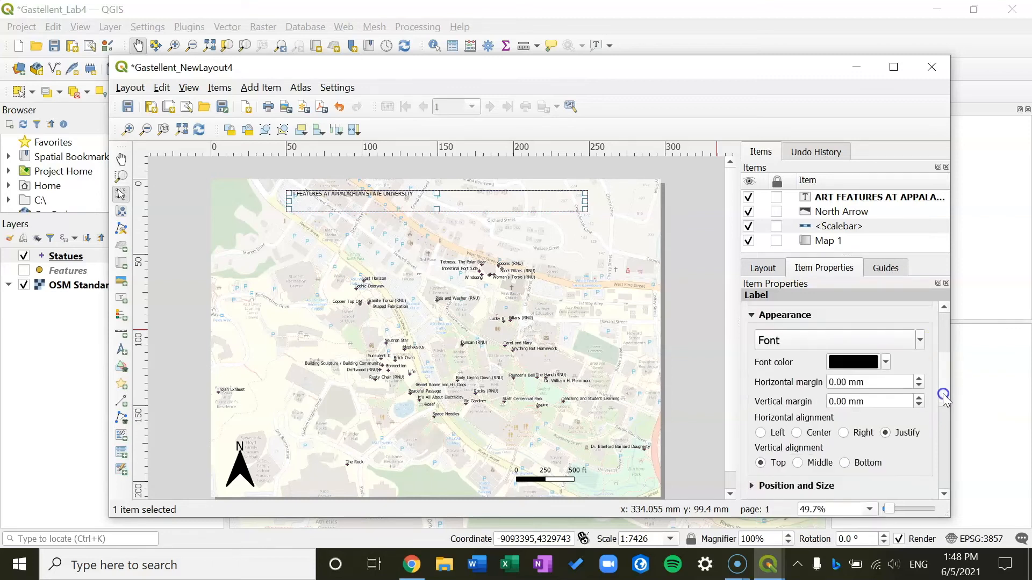
click(920, 344)
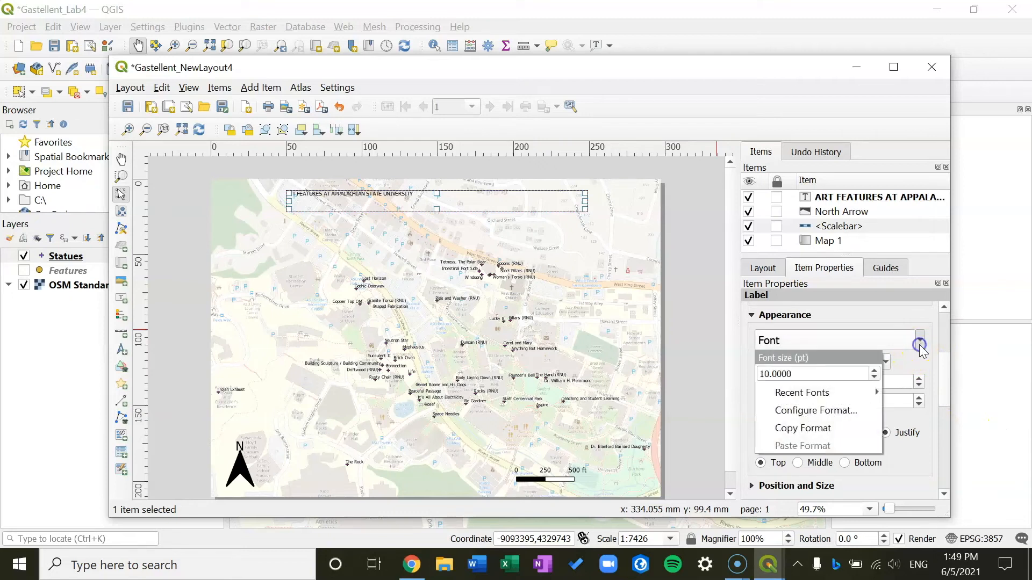
click(873, 372)
click(873, 371)
click(873, 372)
click(873, 371)
click(873, 372)
click(873, 371)
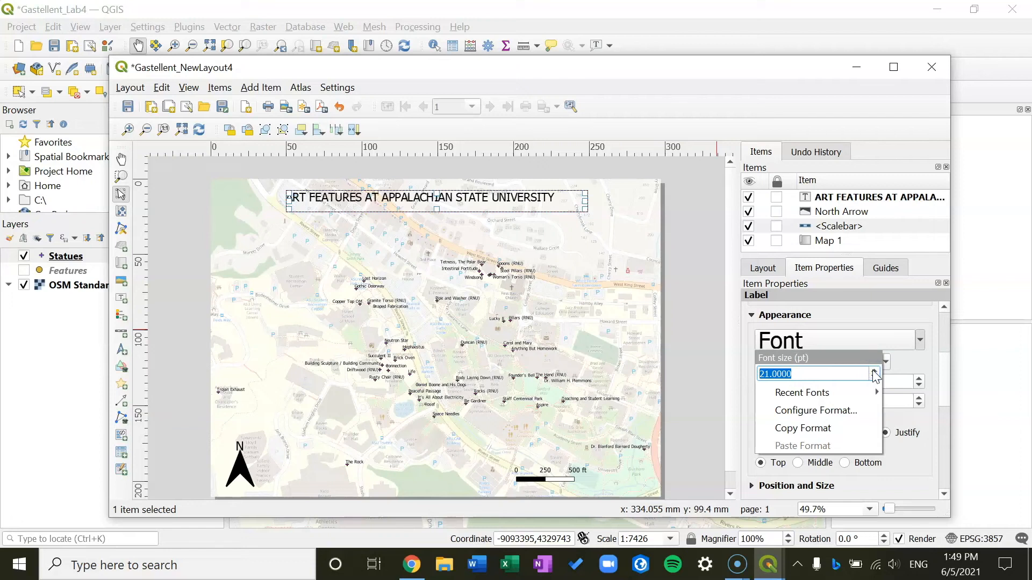
click(919, 370)
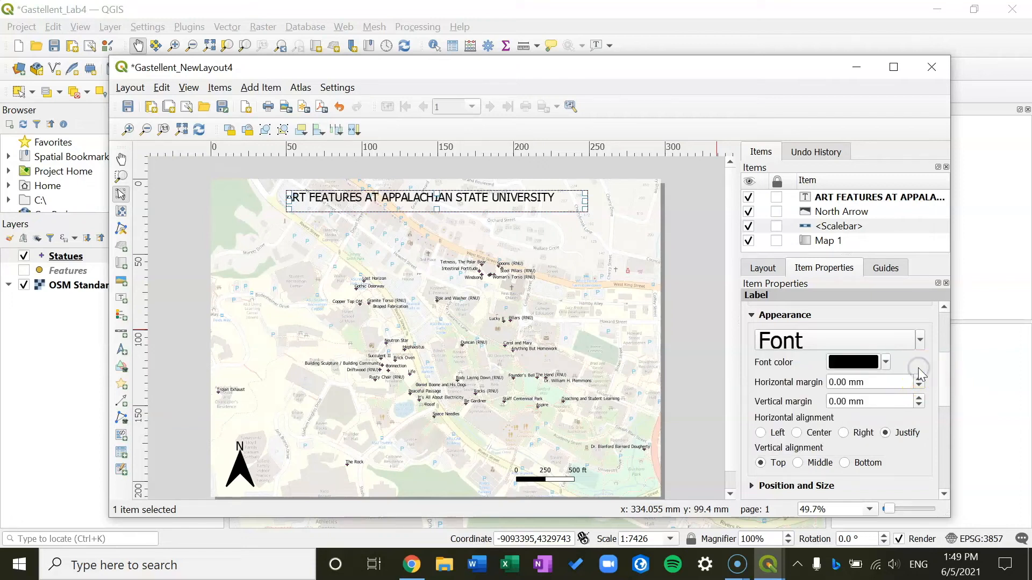
- Increase the title label's horizontal margin until the text is centred within its frame
click(919, 380)
click(920, 380)
click(920, 379)
click(919, 379)
click(919, 379)
click(919, 380)
click(919, 379)
click(919, 379)
click(919, 379)
click(919, 378)
- Enable a white background for the title label and reduce its height to fit the text closely
drag(946, 379, 947, 413)
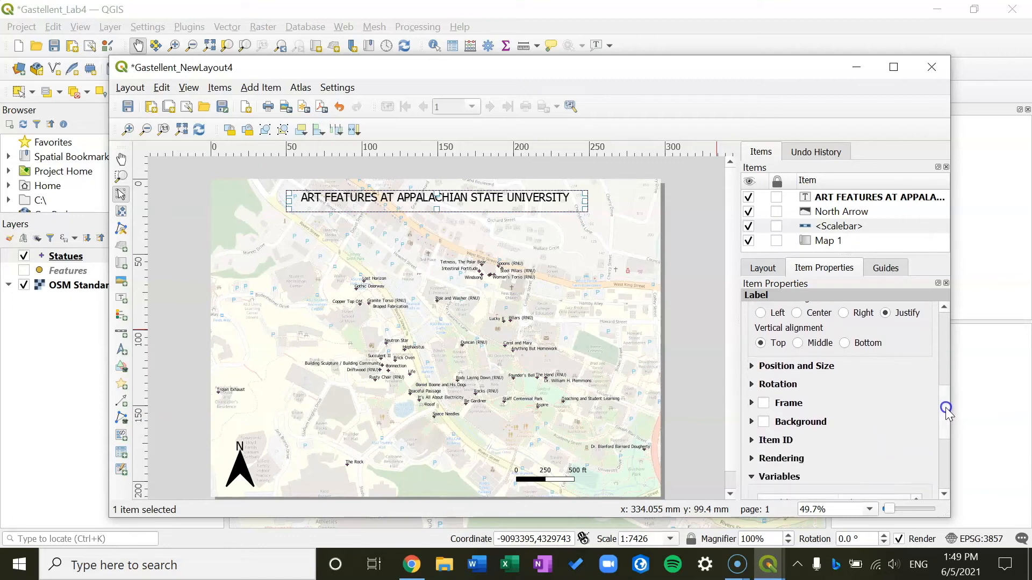
click(751, 422)
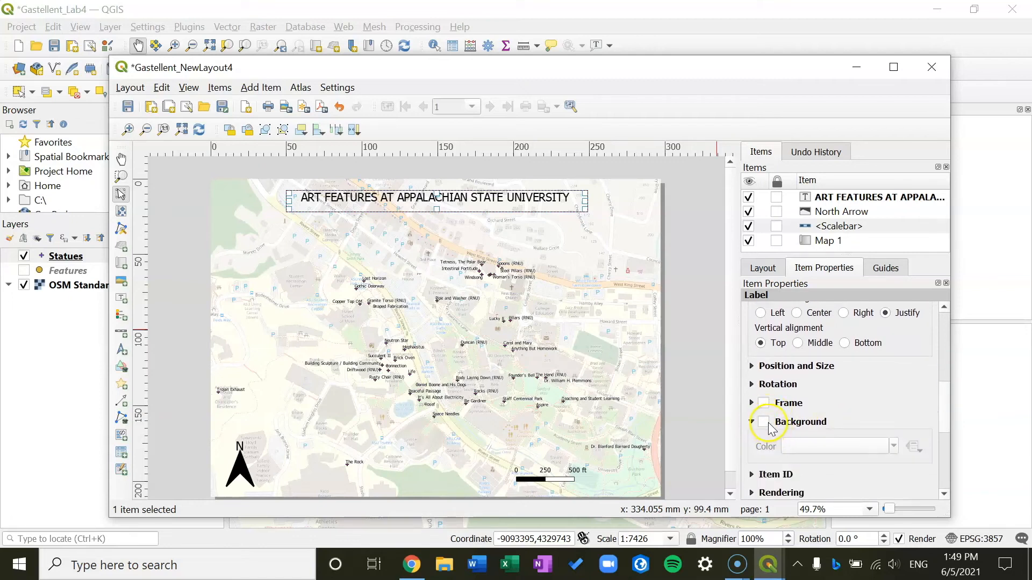
click(764, 423)
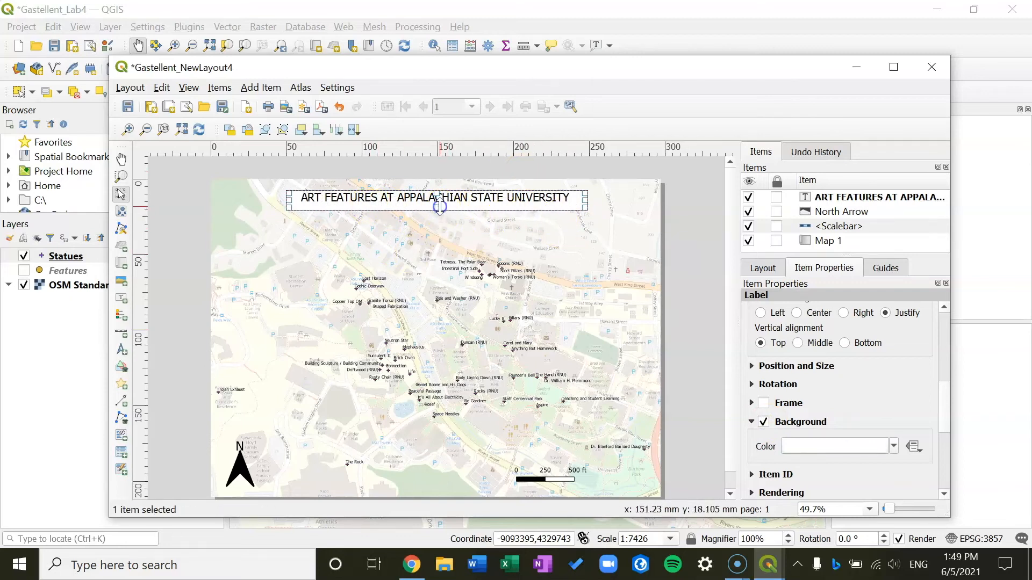
click(407, 235)
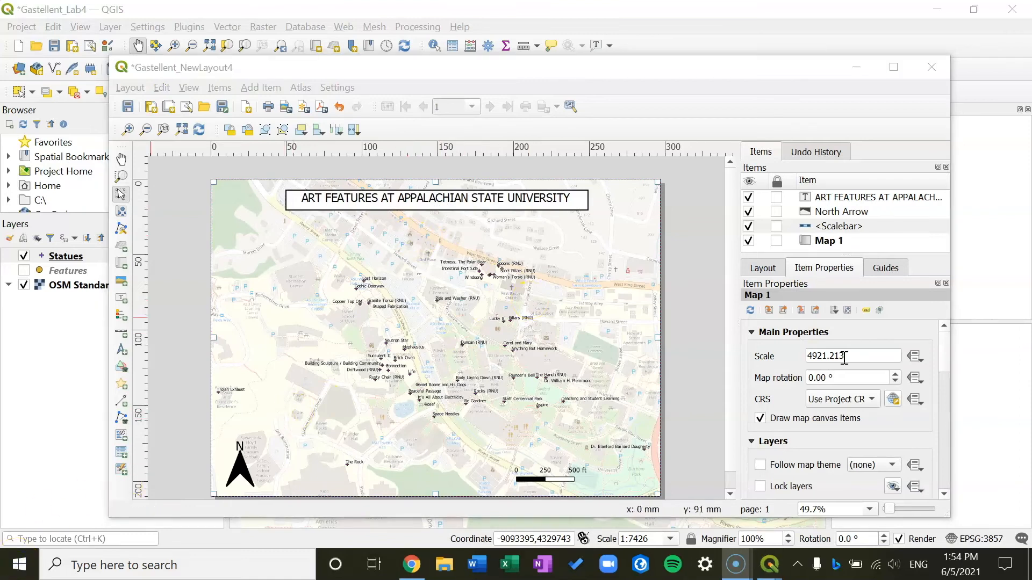
- Examine the title label's frame colour, thickness and join style settings
mouse_move(948, 360)
mouse_down()
mouse_move(947, 387)
mouse_move(946, 349)
mouse_up()
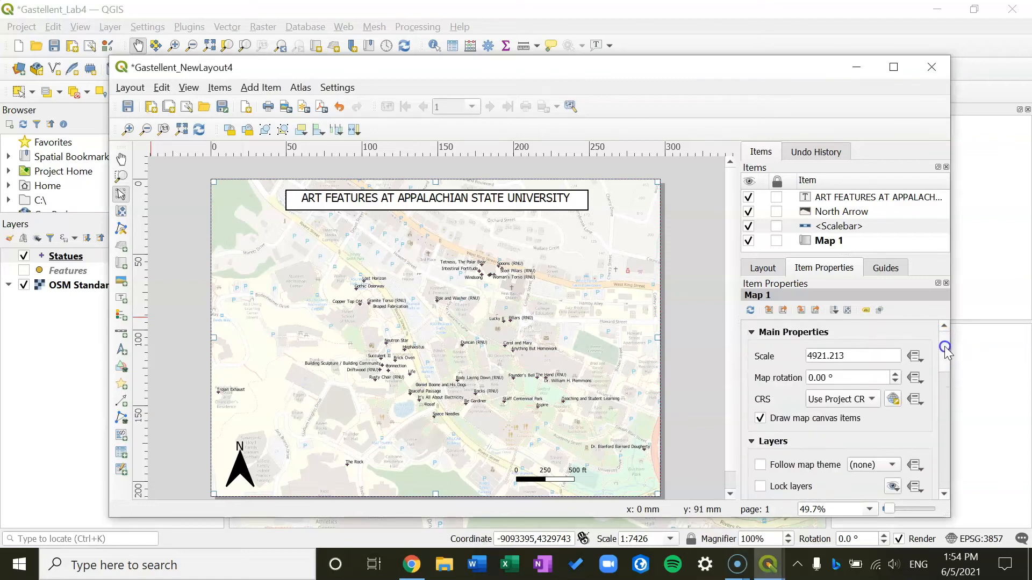
click(438, 203)
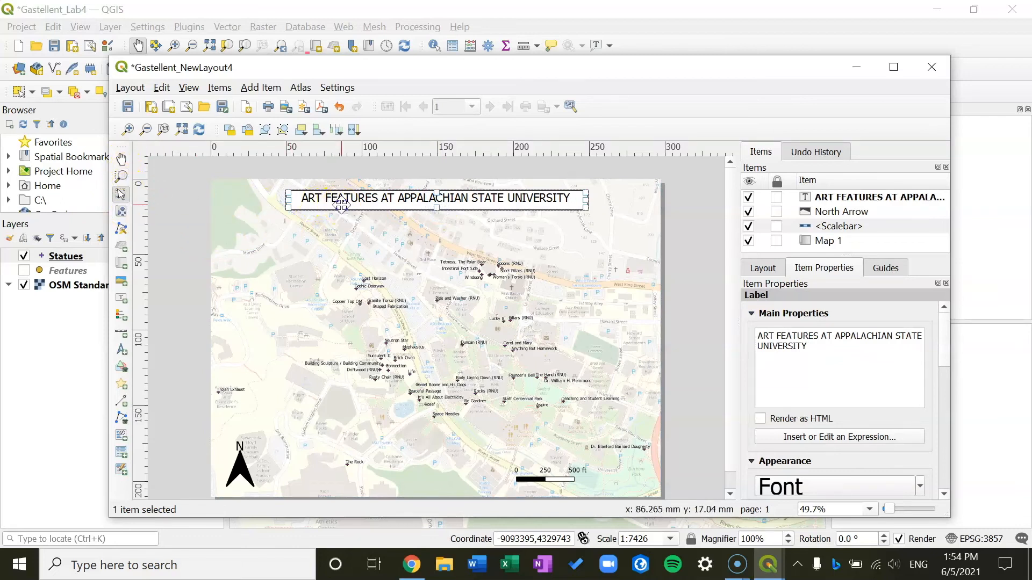
drag(941, 335, 943, 394)
click(751, 438)
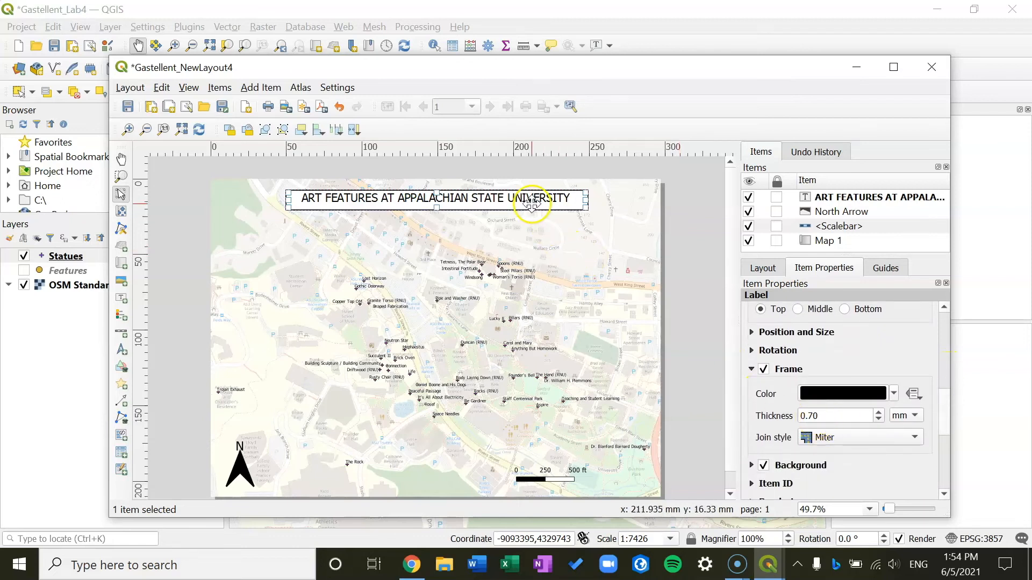
drag(944, 401, 917, 301)
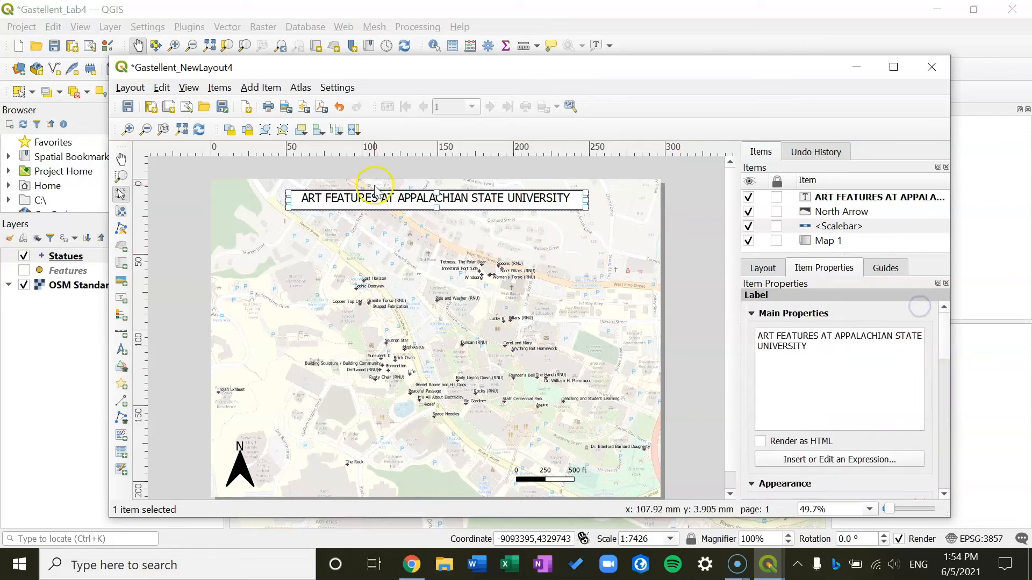
click(260, 249)
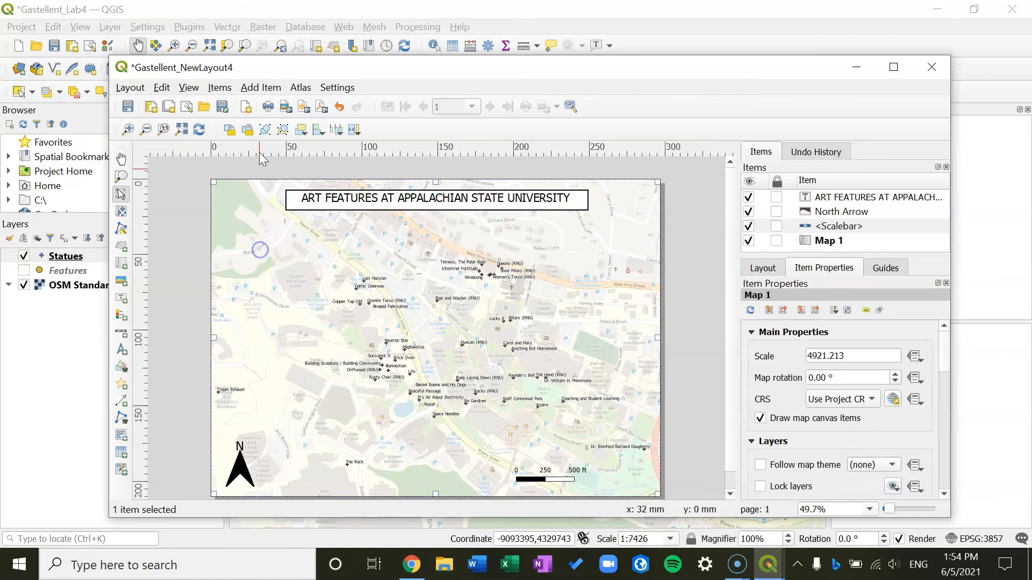
- Add a small text label beside the scale bar, on the side toward the north arrow
click(272, 89)
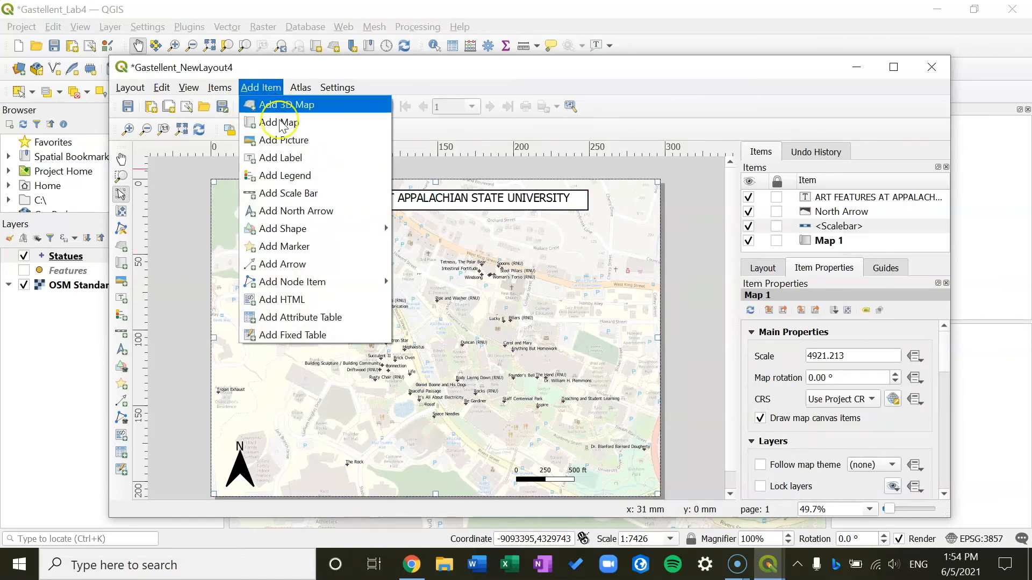
click(283, 159)
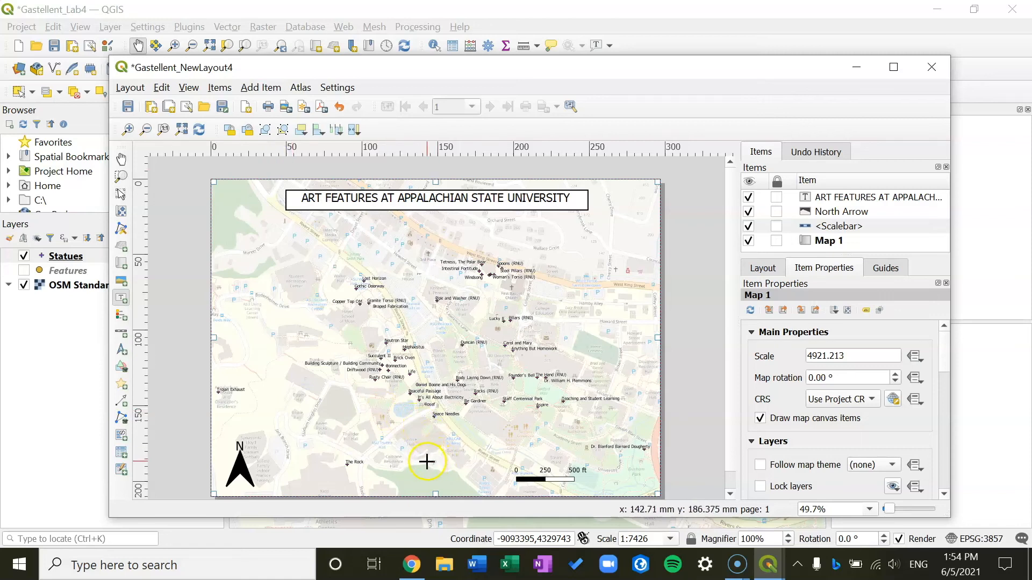
drag(432, 463, 506, 491)
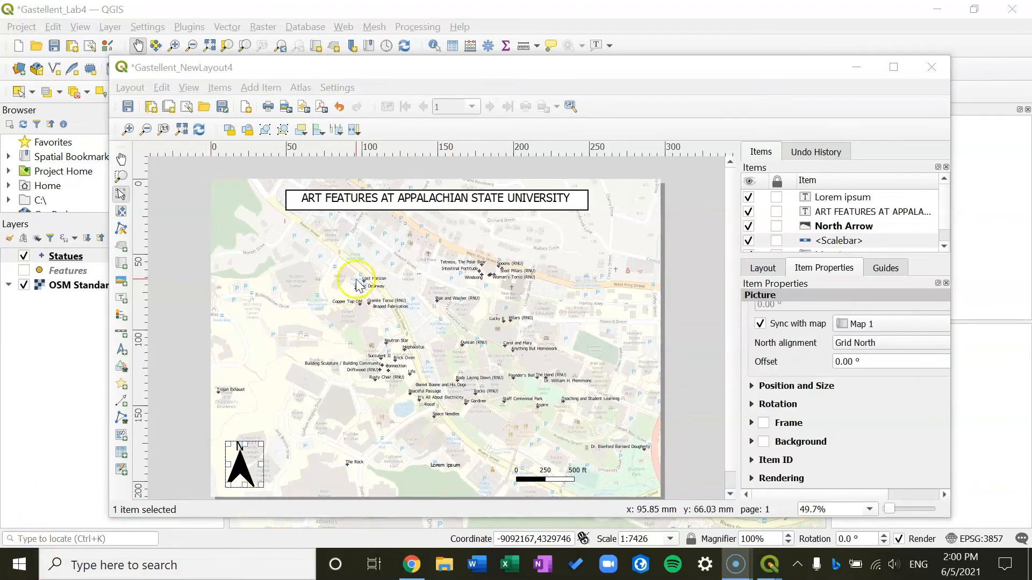
- Add a text label just above the scale bar and delete the other placeholder label beside the scale bar
click(258, 69)
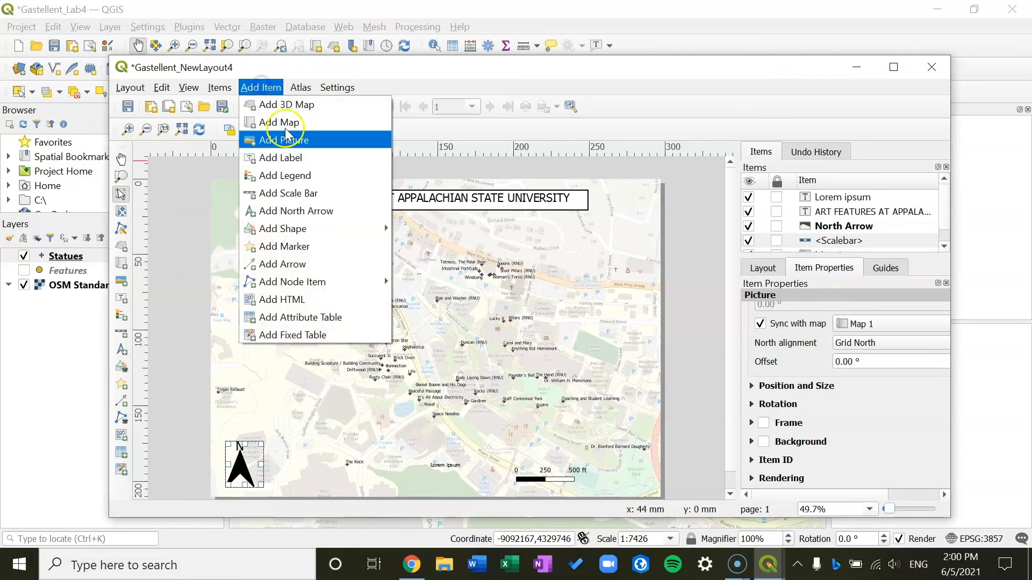
click(294, 159)
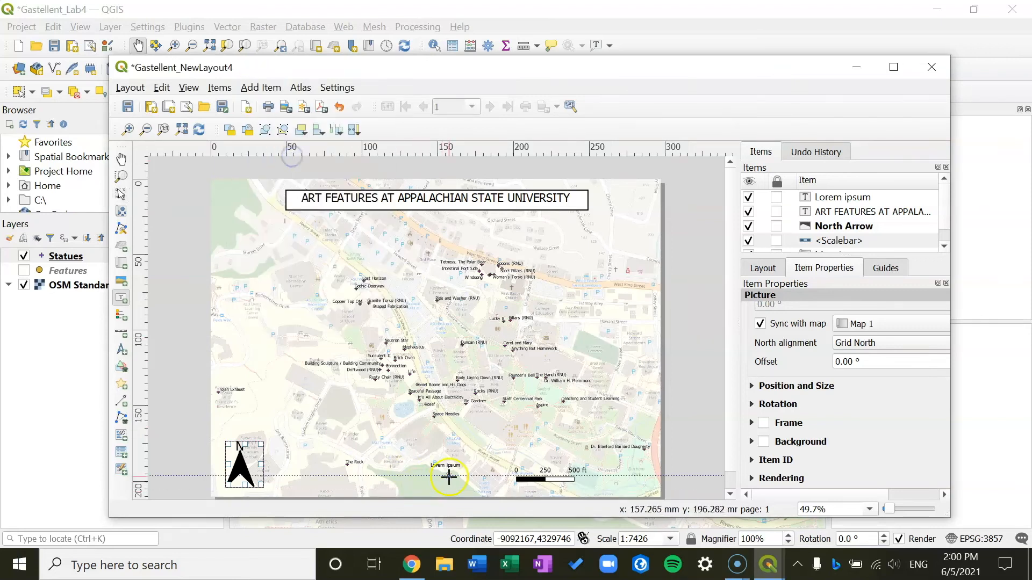
drag(426, 461, 533, 455)
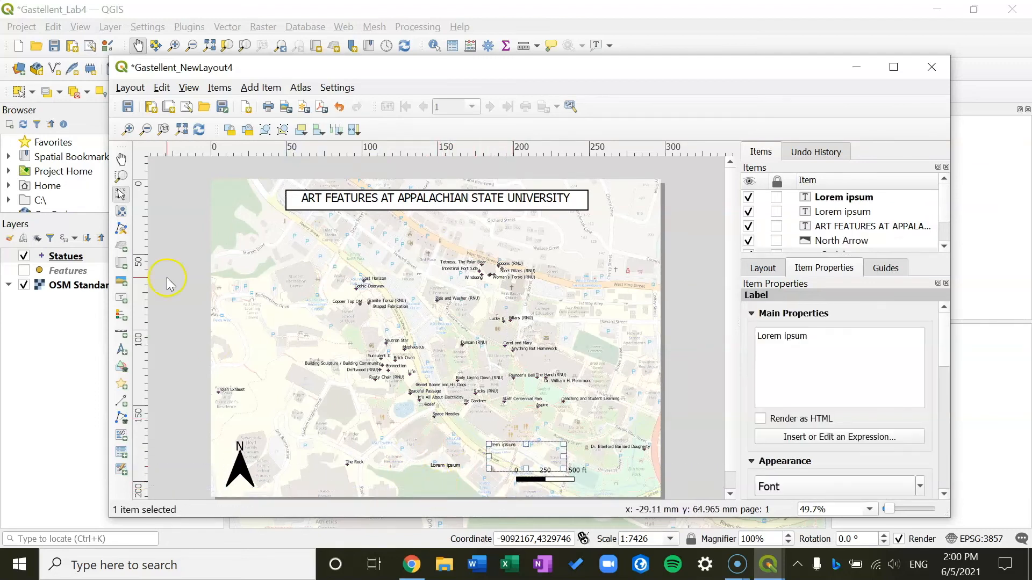
click(443, 468)
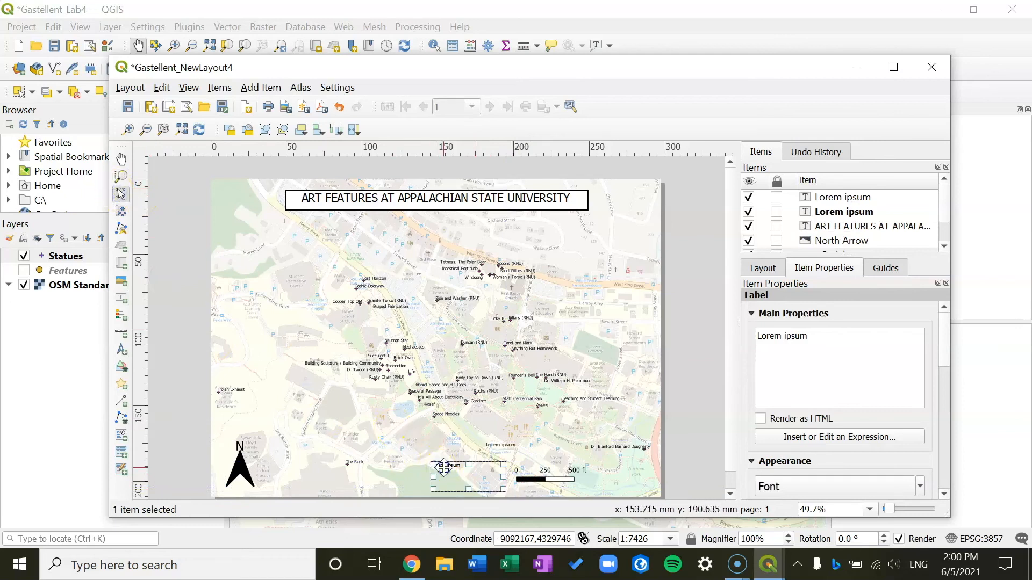
key(Delete)
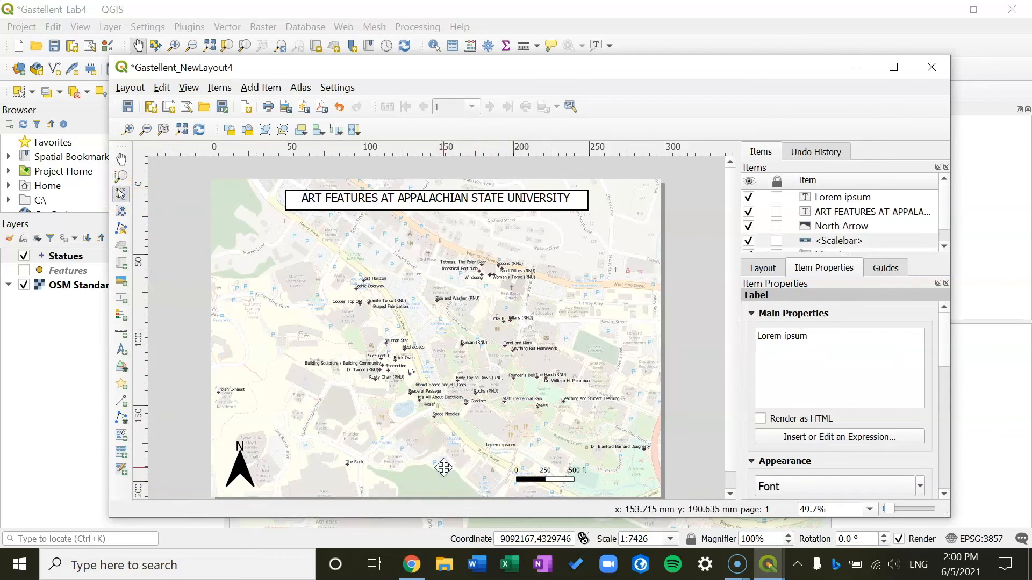
- Move the placeholder label beside the scale bar and replace its text with the author's name and the date 06/05/2021
click(506, 445)
drag(507, 451, 451, 473)
click(841, 353)
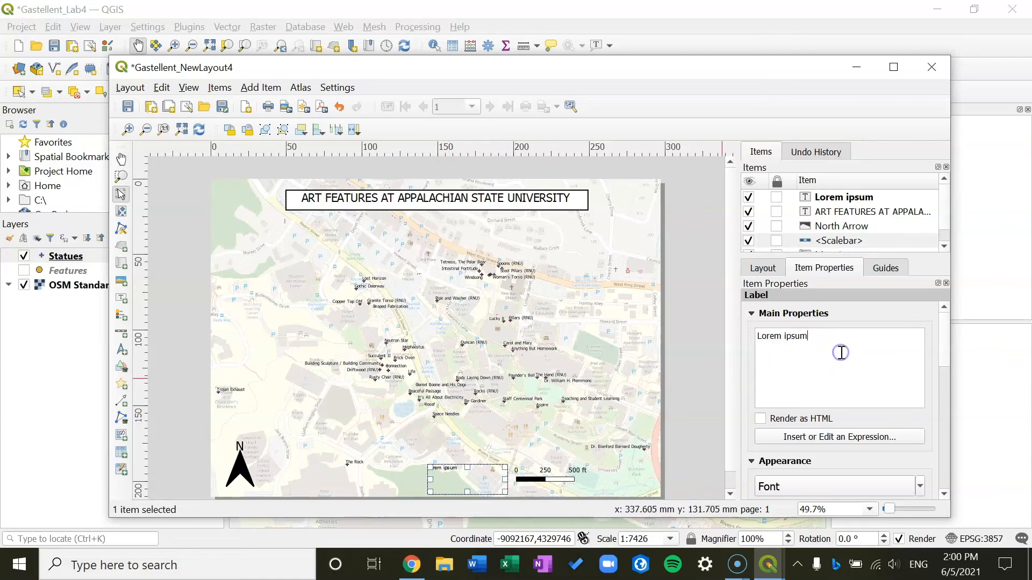
key(BackSpace)
key(BackSpace)
key(BackSpace)
key(BackSpace)
key(BackSpace)
key(BackSpace)
key(BackSpace)
key(BackSpace)
key(BackSpace)
key(BackSpace)
key(BackSpace)
text(Nick Gastelle)
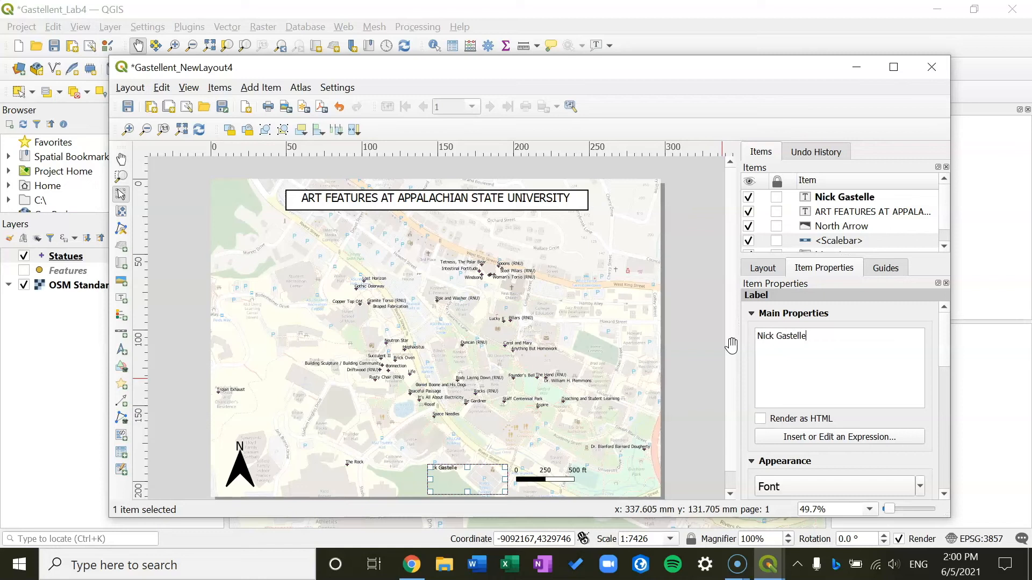
text( 06/05/2021)
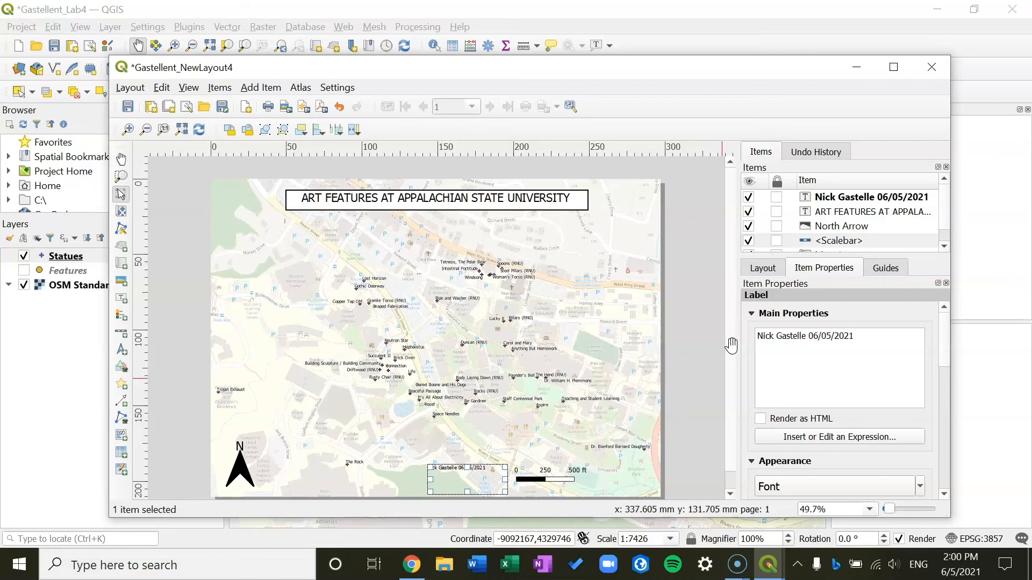
- Add a second line to the credit label reading "Source:" followed by the data provider's name and "Open Street Map"
click(774, 344)
text(Sour)
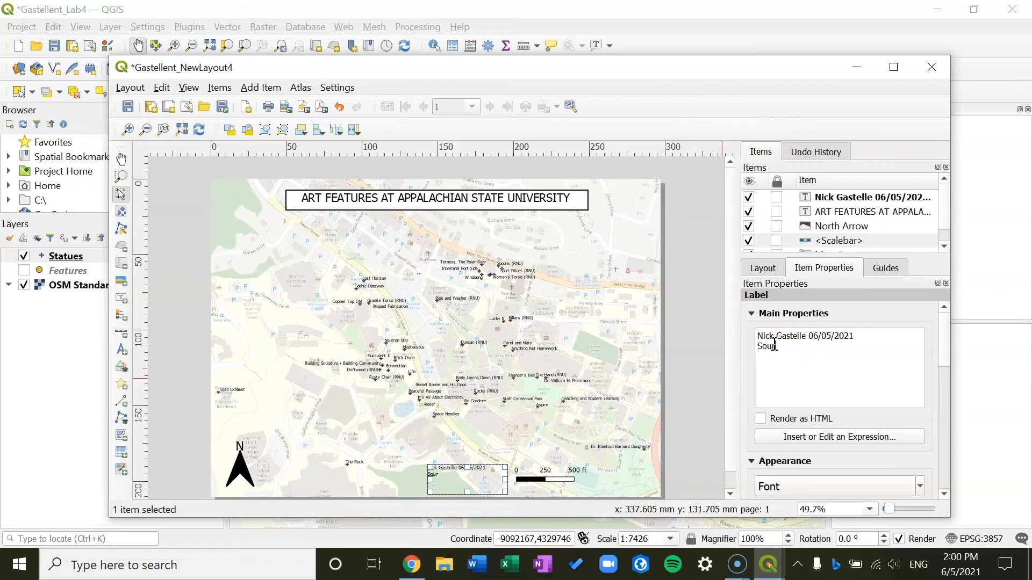
text(ce:)
click(790, 381)
text(Eddie Hyle,)
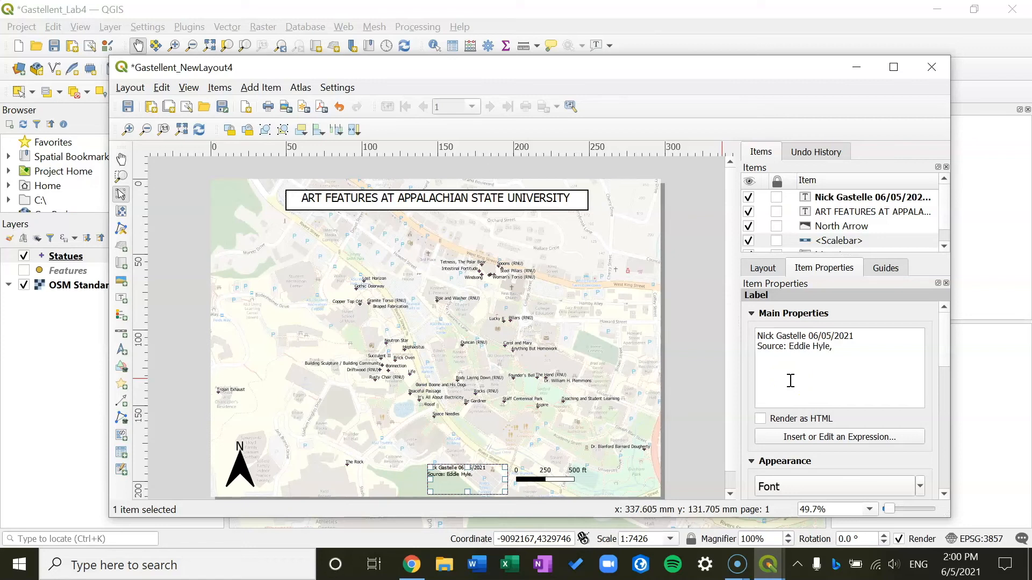
text( Open Street Map)
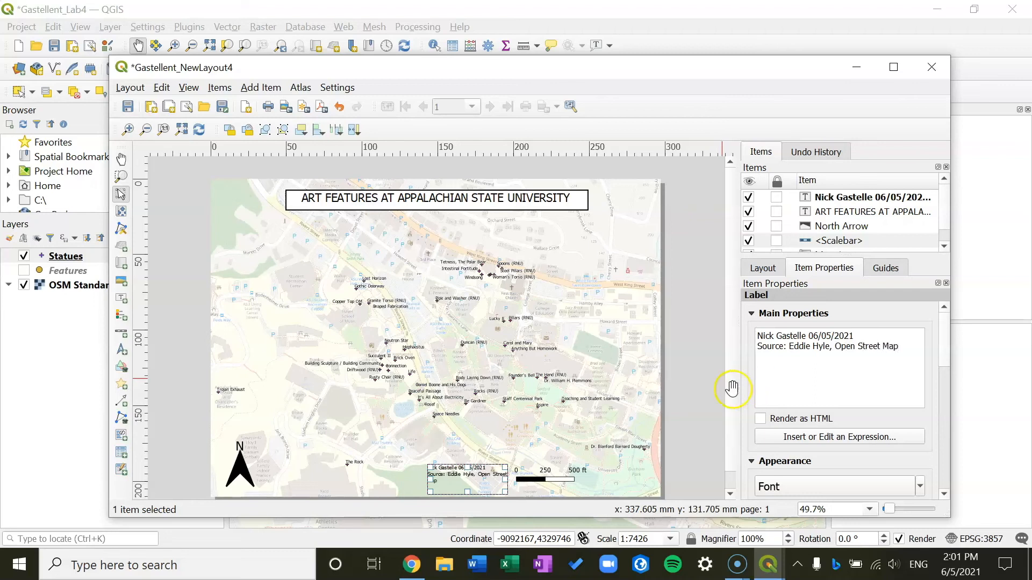
- Widen and reposition the credit label beside the scale bar so the source line fits on one row
click(616, 396)
click(490, 483)
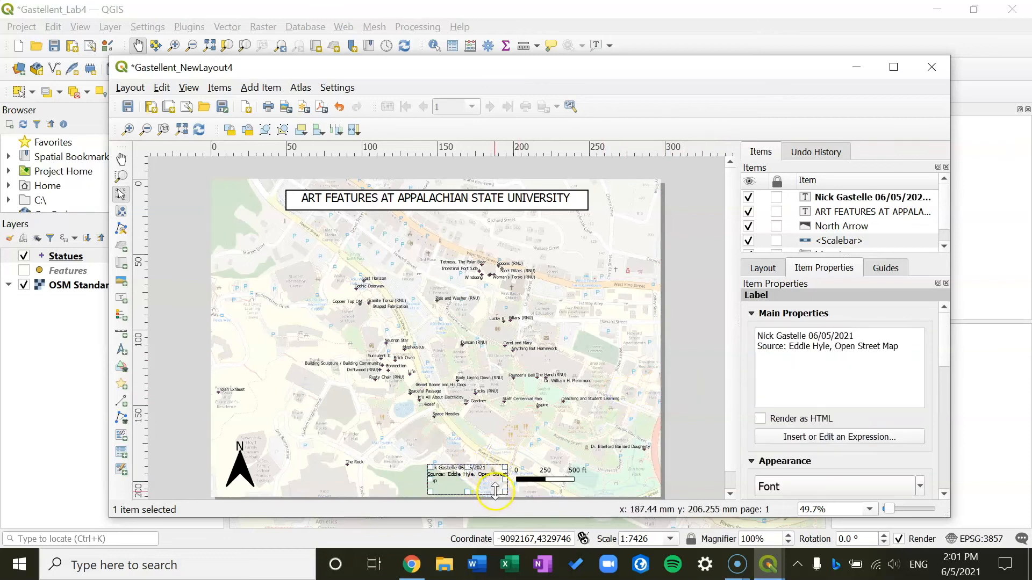
drag(506, 490, 461, 483)
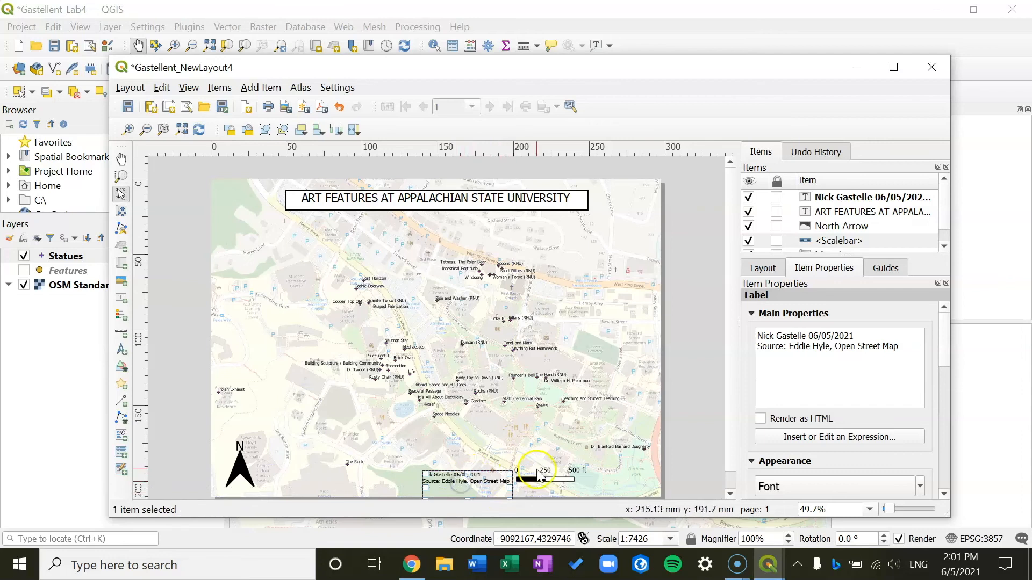
drag(945, 346, 944, 428)
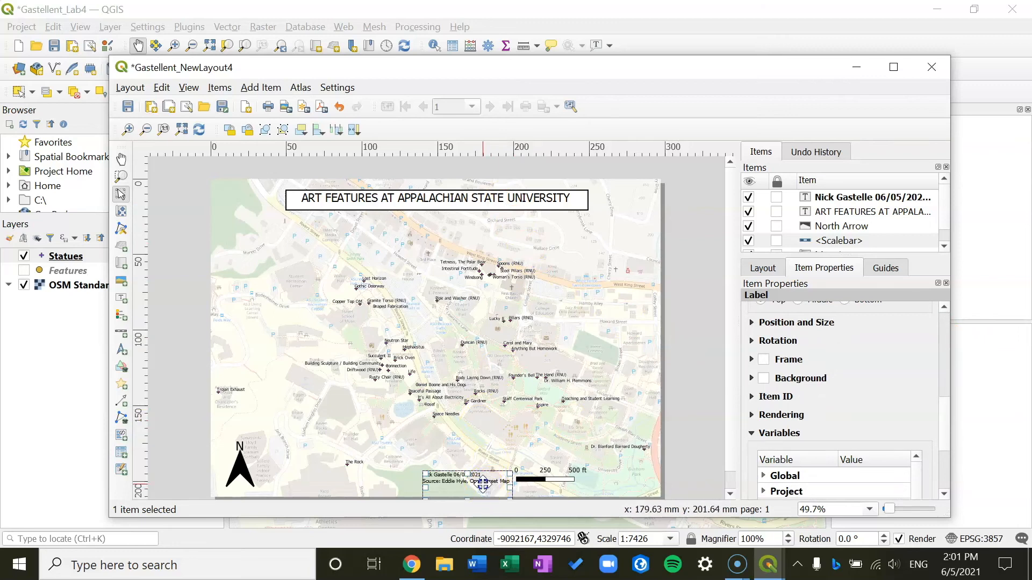
click(474, 462)
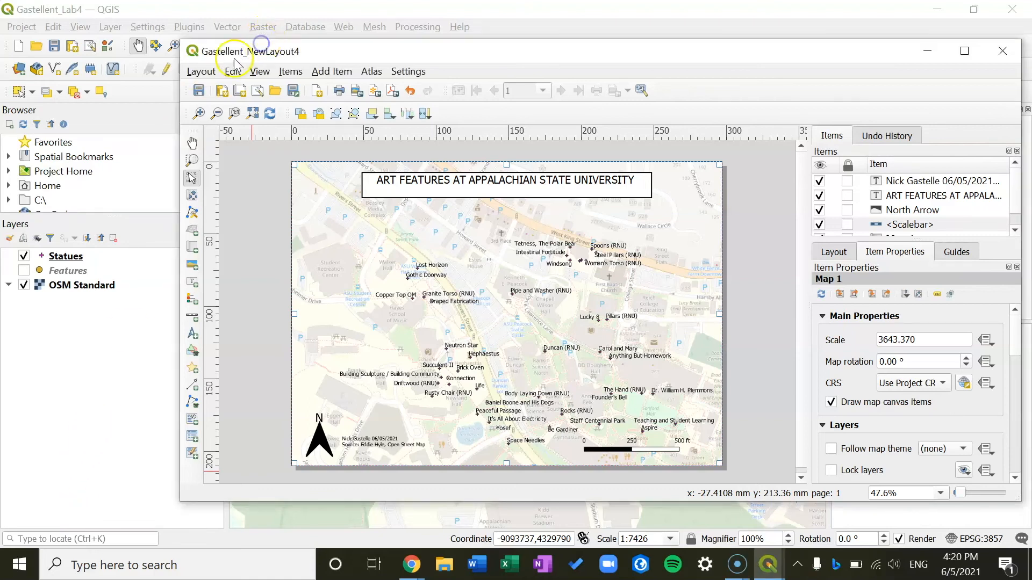
- Save the project from the layout window and deselect the map item
click(209, 73)
click(213, 87)
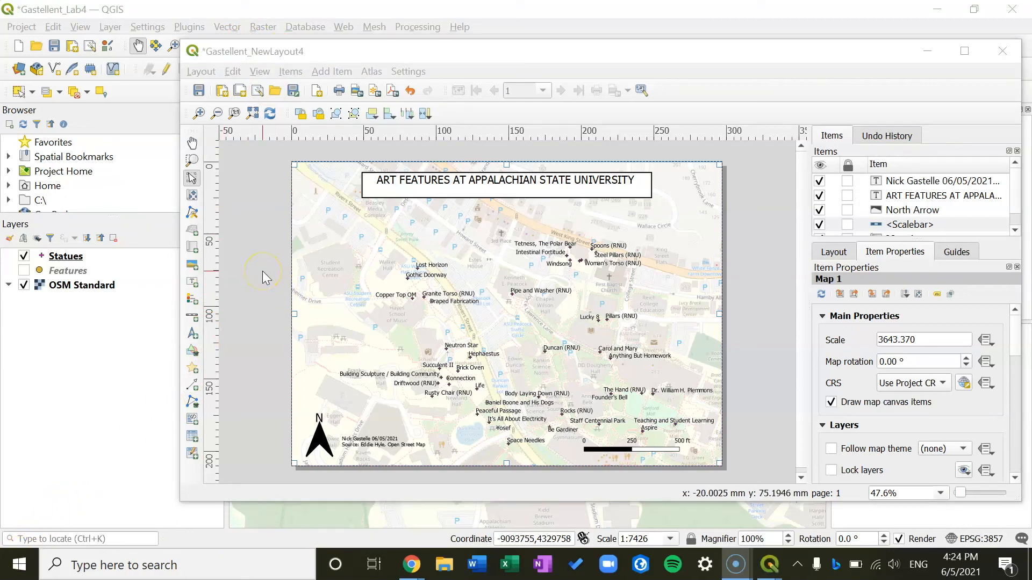
click(263, 276)
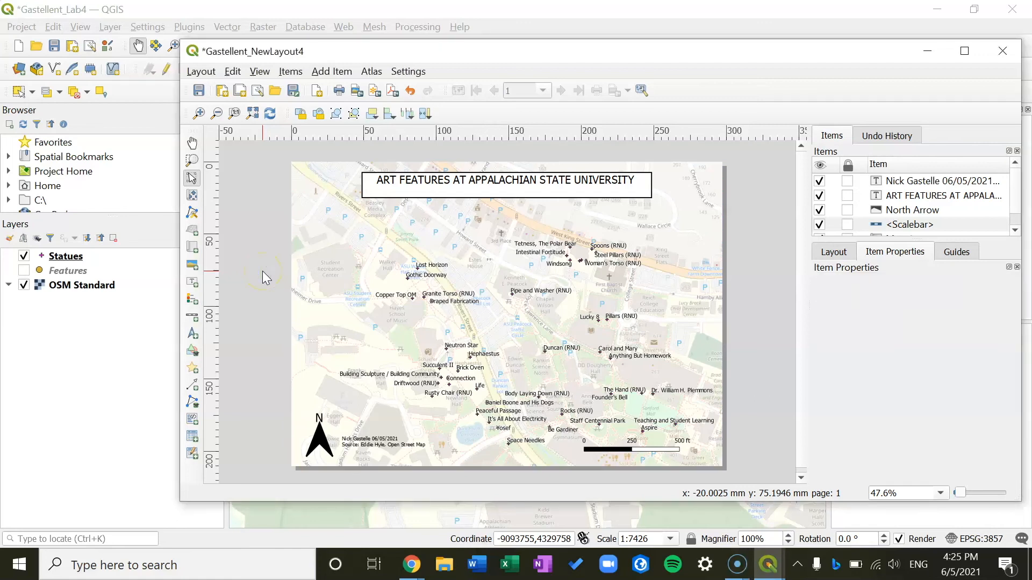
- Start exporting the layout as PDF despite the layout warnings, and change the NewLayout4 ending of the file name to Map1
click(216, 74)
click(297, 324)
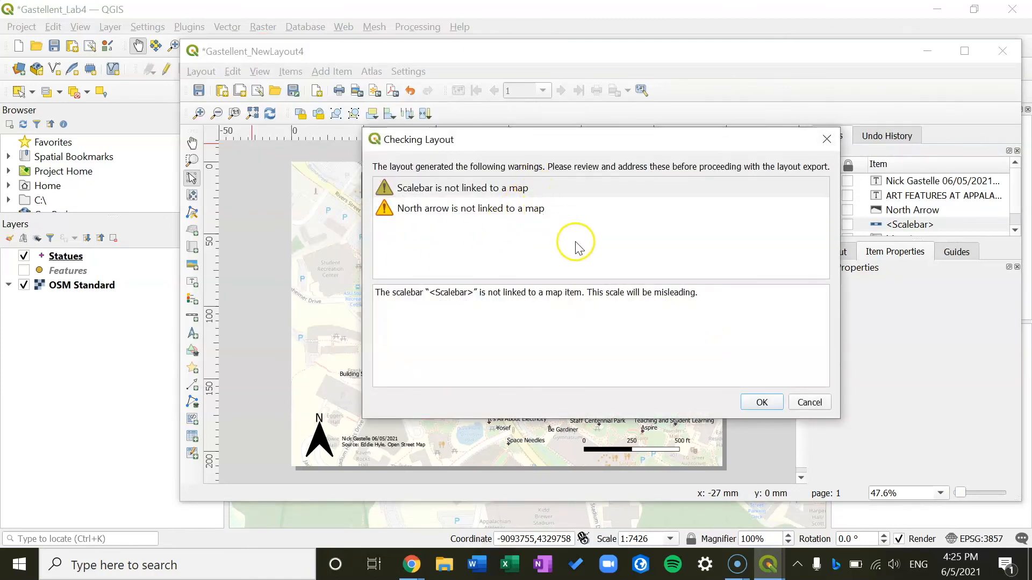
click(763, 400)
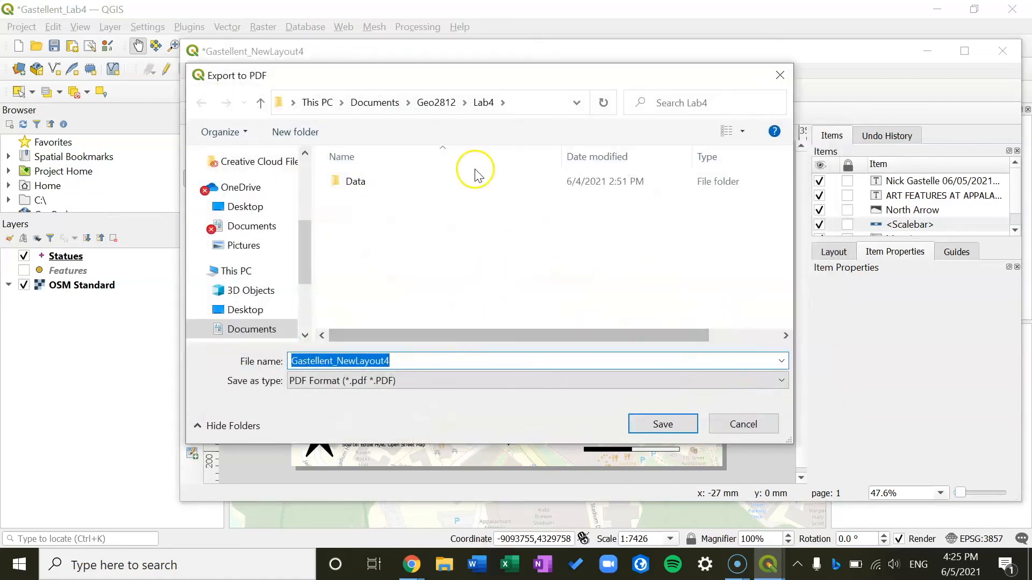
click(460, 358)
key(BackSpace)
key(BackSpace)
key(BackSpace)
key(BackSpace)
key(BackSpace)
key(BackSpace)
key(BackSpace)
key(BackSpace)
key(BackSpace)
key(BackSpace)
text(Map1)
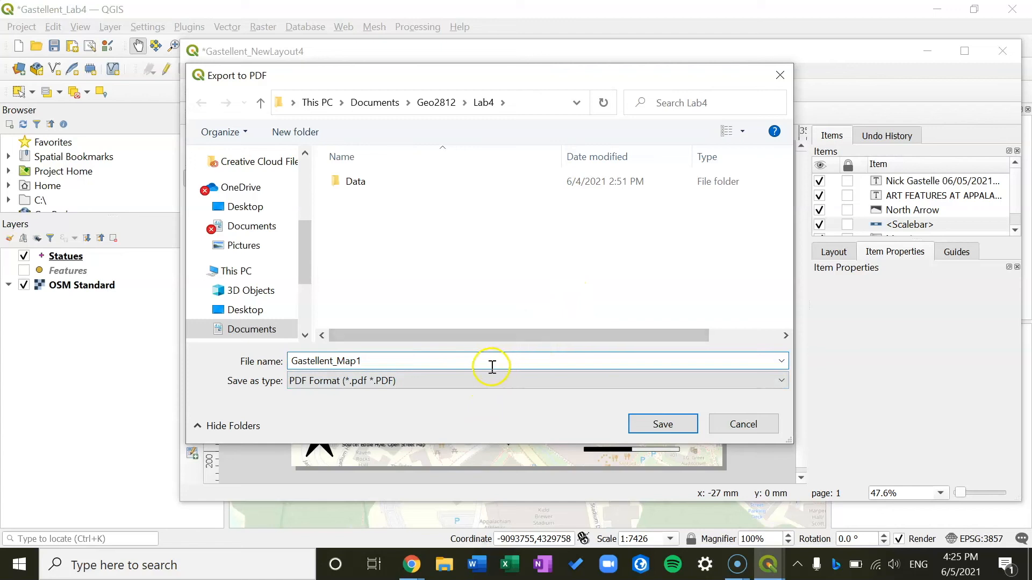
- Save the export in PDF format to the Lab4 folder, keeping the default PDF export options
click(422, 382)
click(424, 382)
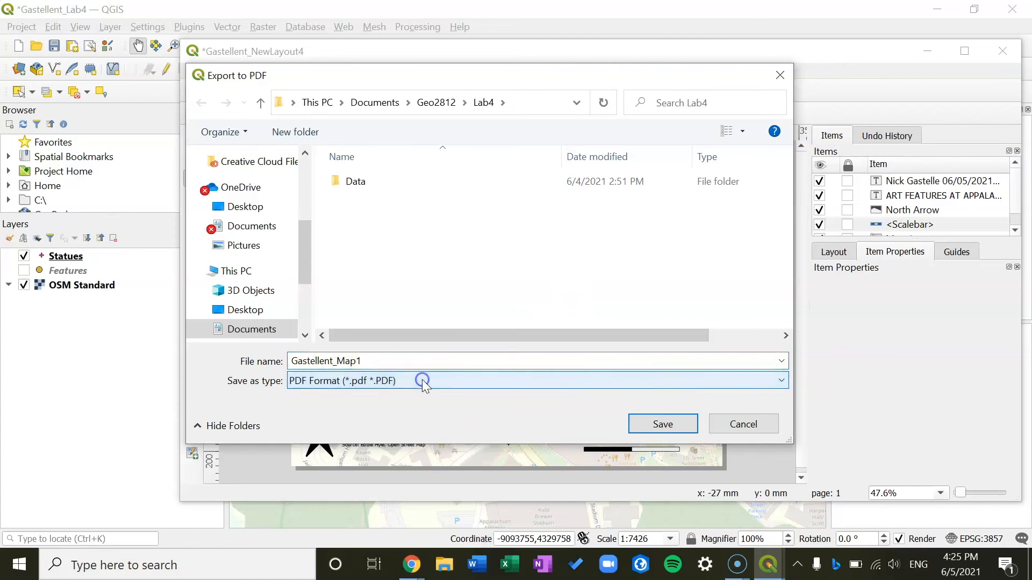
click(663, 424)
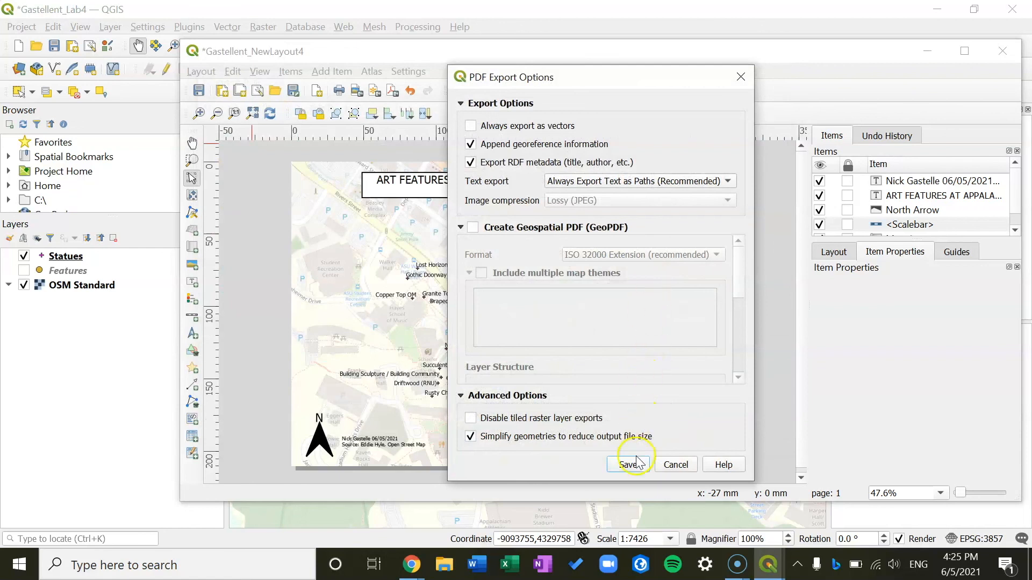
click(626, 465)
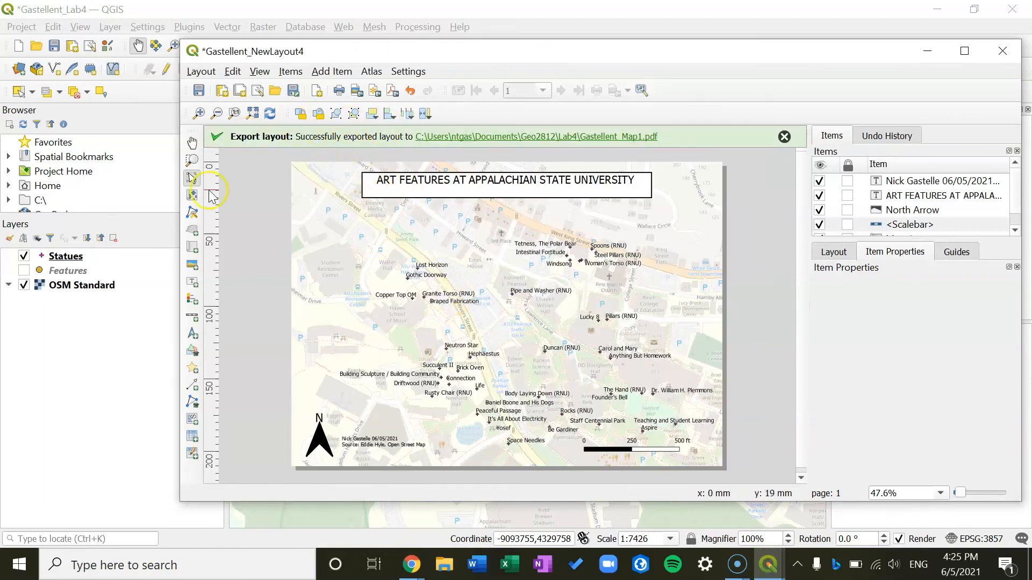
click(243, 287)
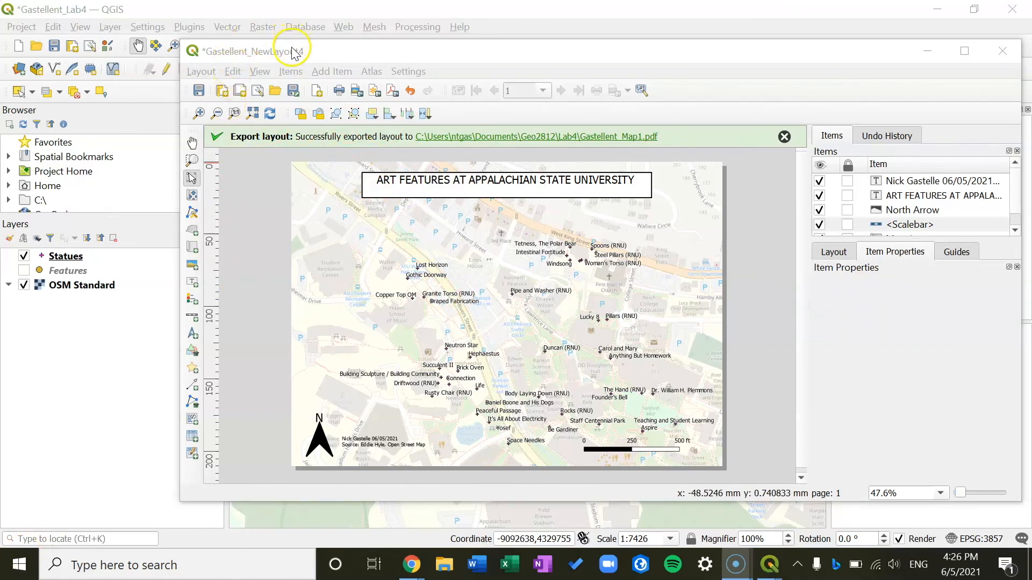
click(201, 72)
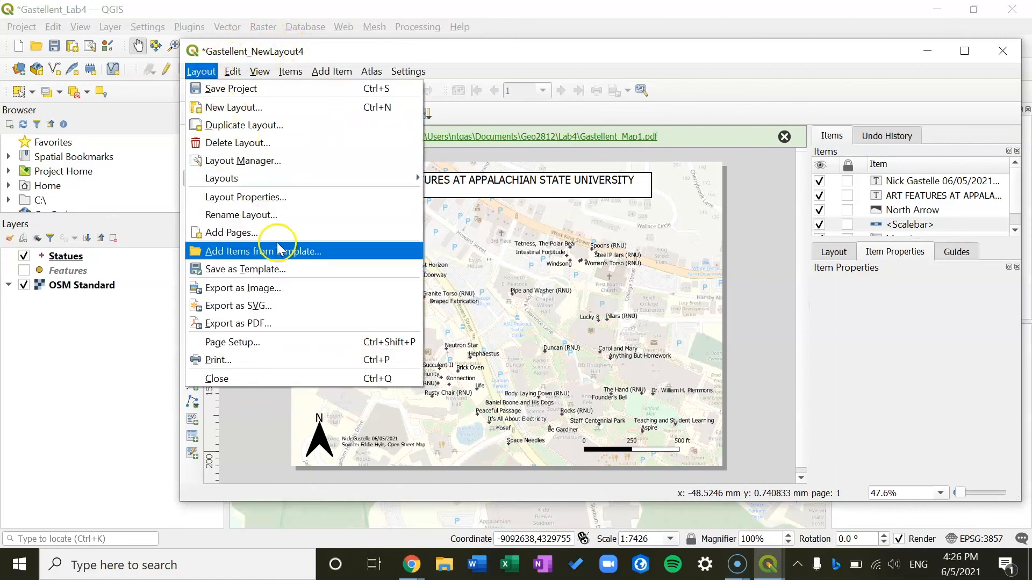
click(298, 291)
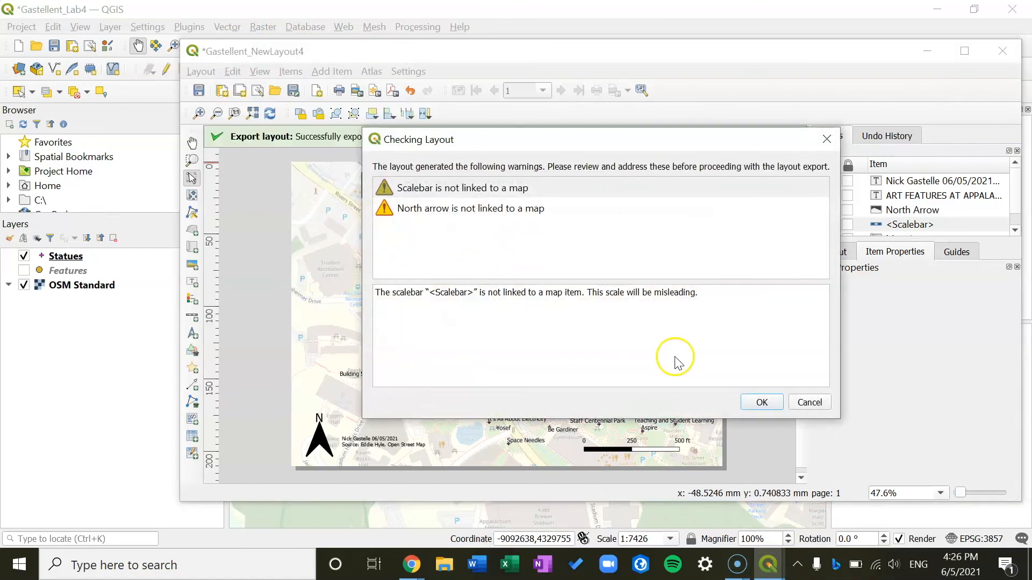
click(758, 399)
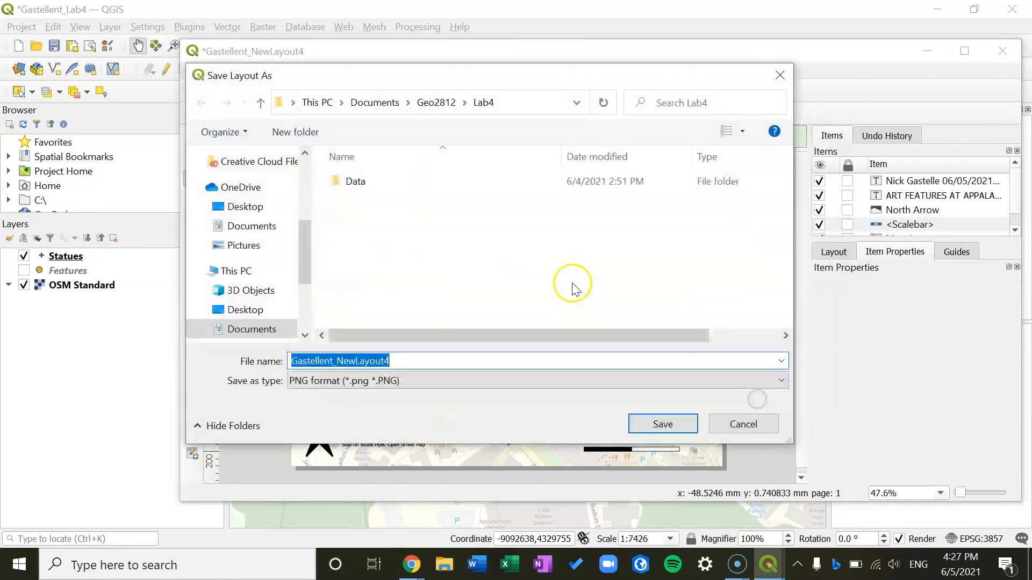
click(417, 383)
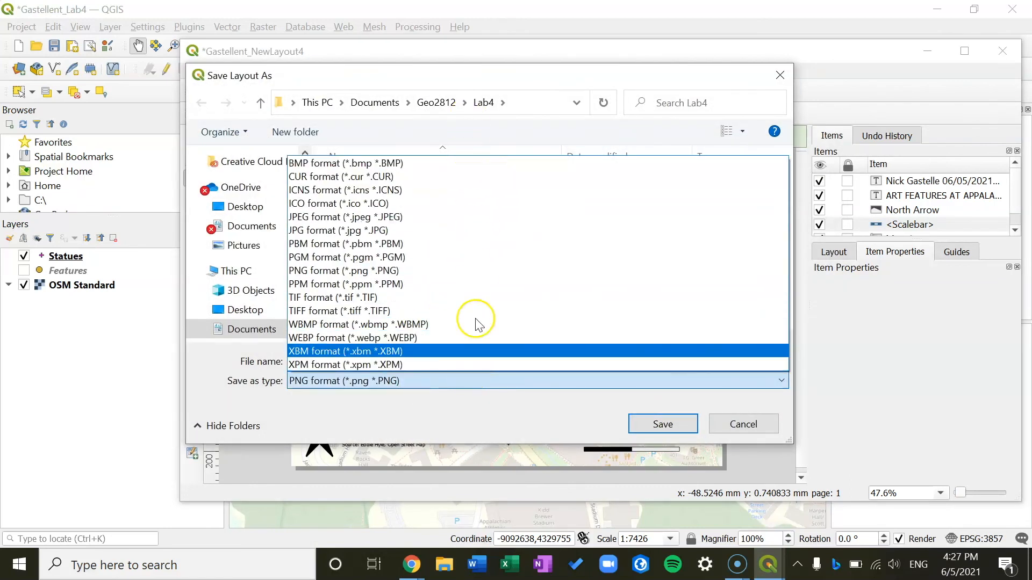
click(722, 422)
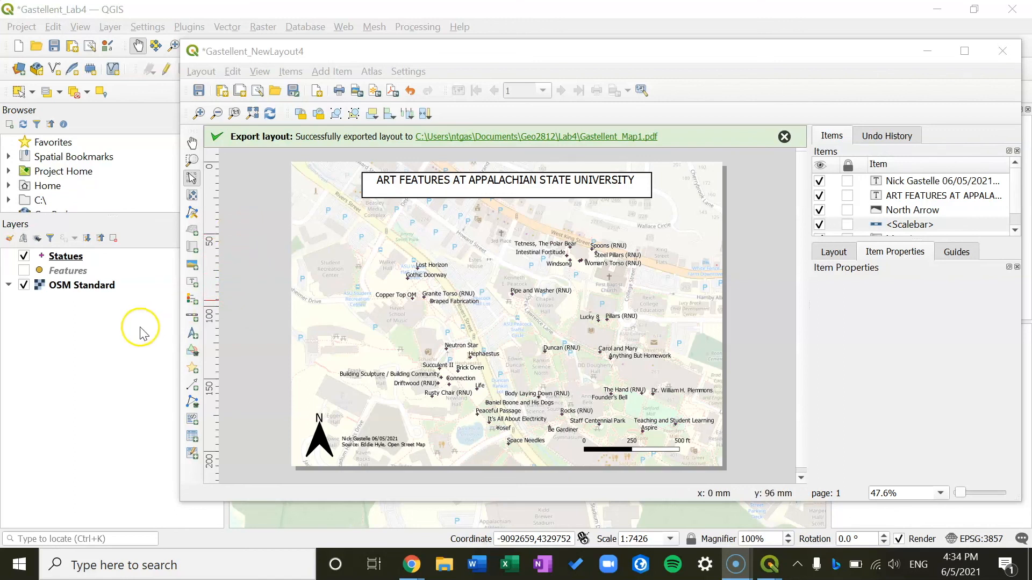
- Minimize the layout window and view the statues across campus in the main map
click(927, 51)
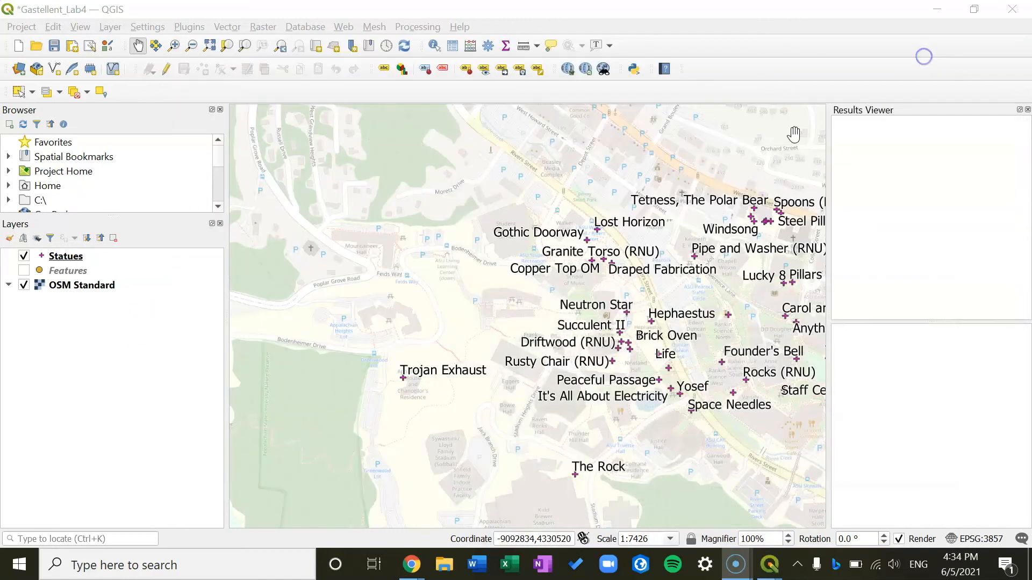
drag(646, 301, 539, 317)
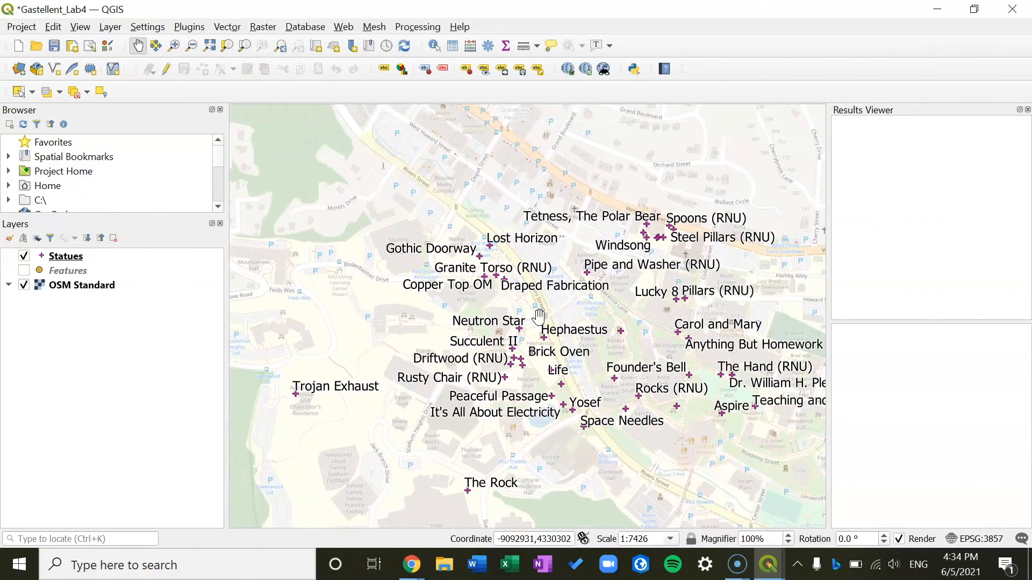
click(275, 376)
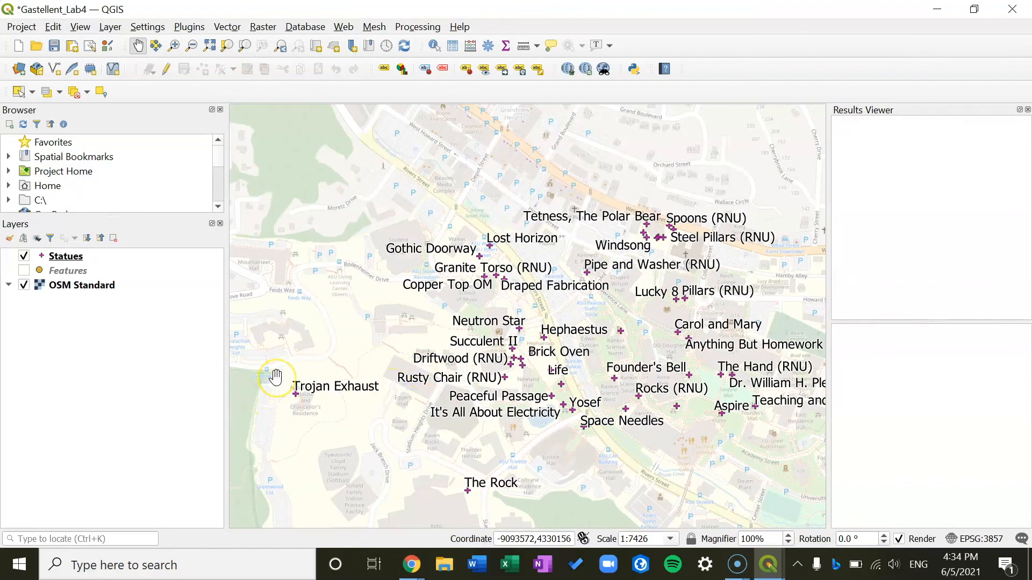
click(443, 314)
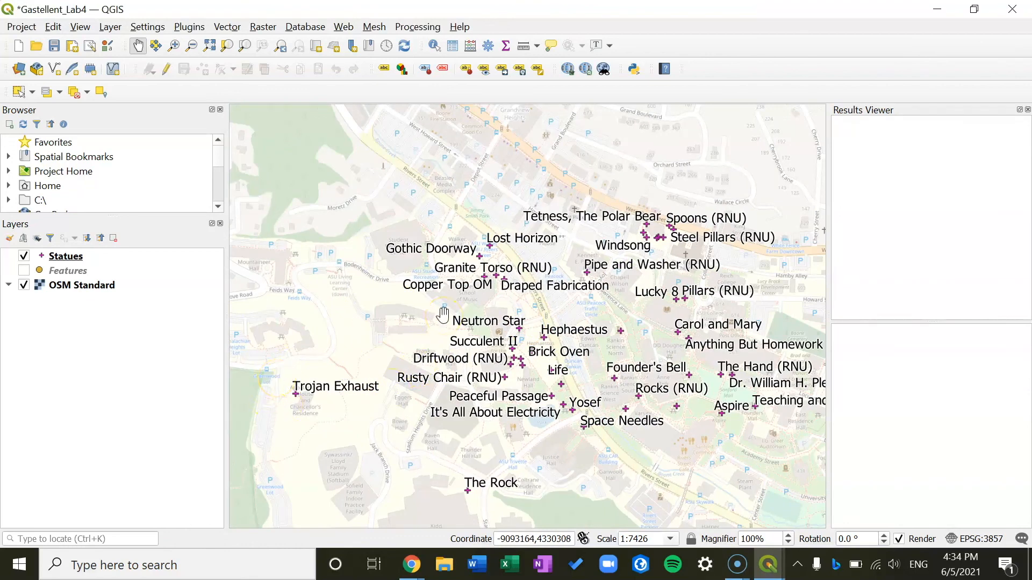